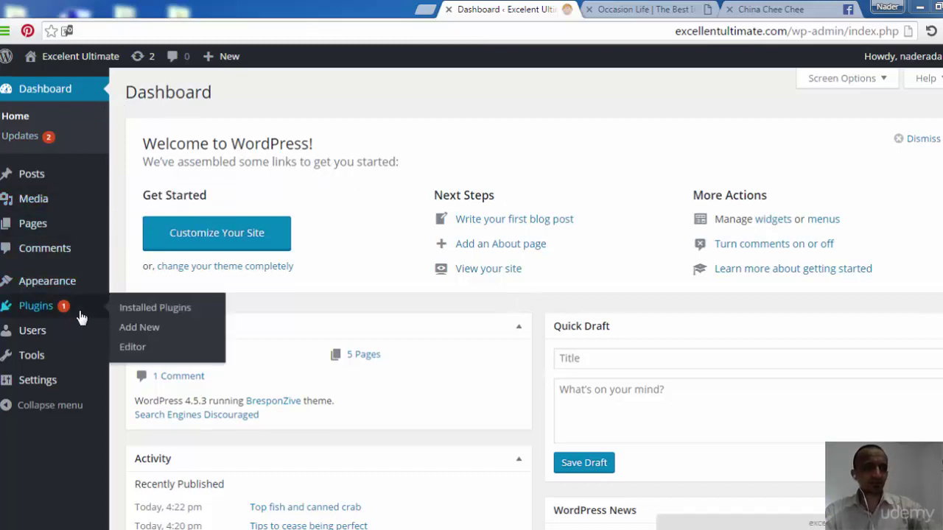
Step: Open the installed themes and activate the FoodyMagazine theme
mouse_move(80, 293)
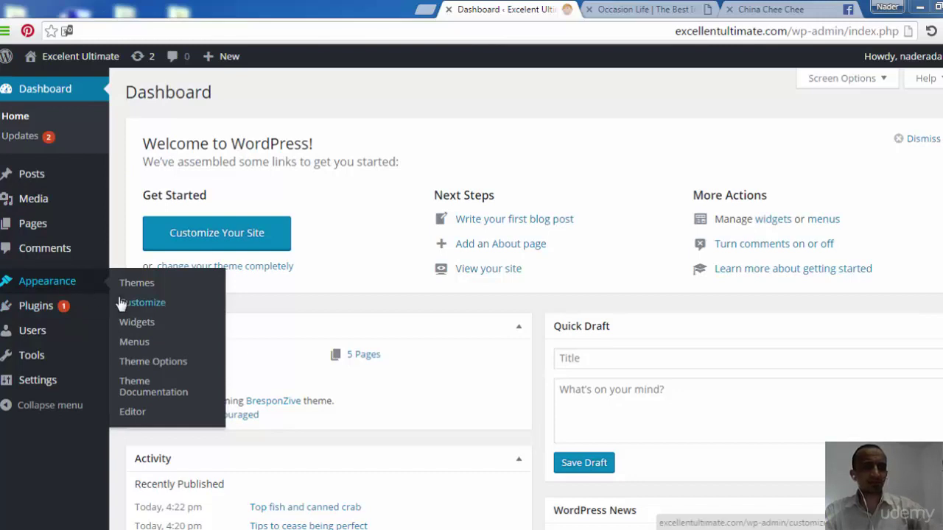
left_click(146, 290)
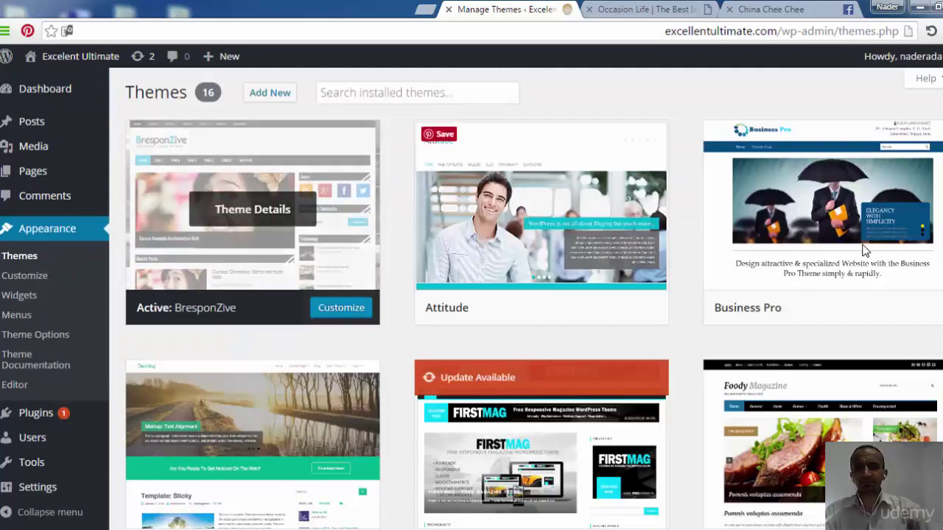
scroll(865, 251, "down", 3)
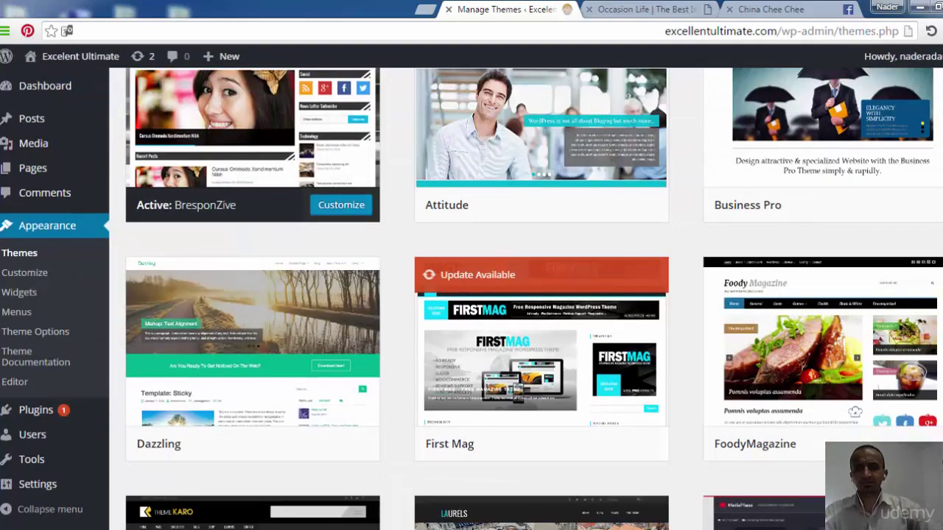
scroll(802, 310, "down", 2)
mouse_move(802, 312)
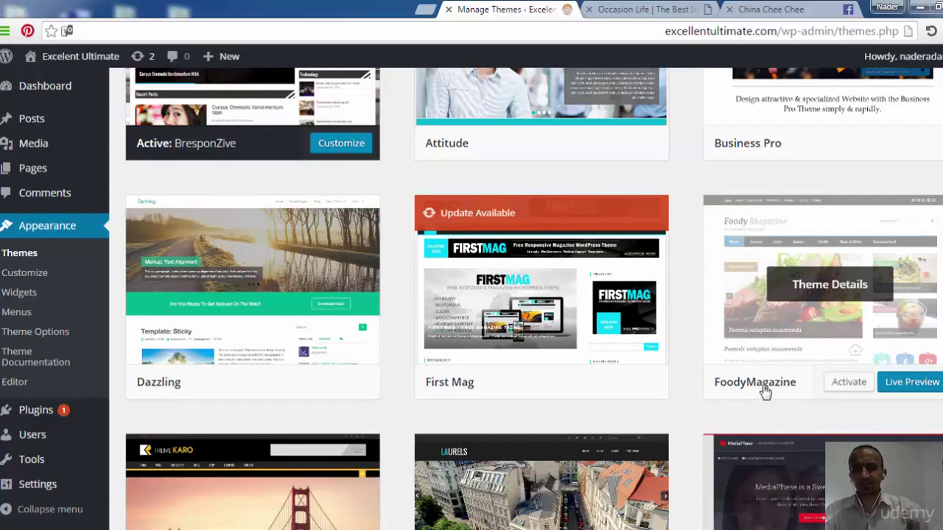
left_click(856, 386)
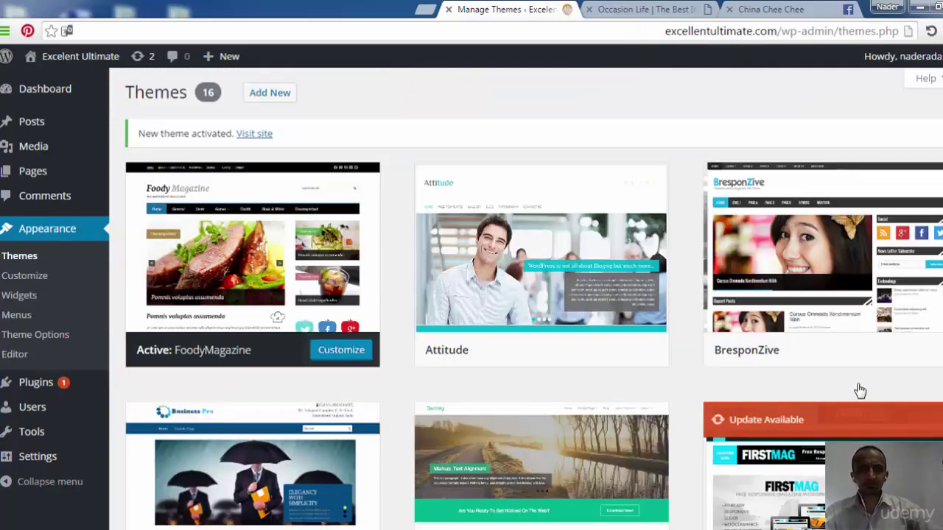
Step: Visit the live site and examine the home page's header, post list and footer under the new theme
mouse_move(258, 295)
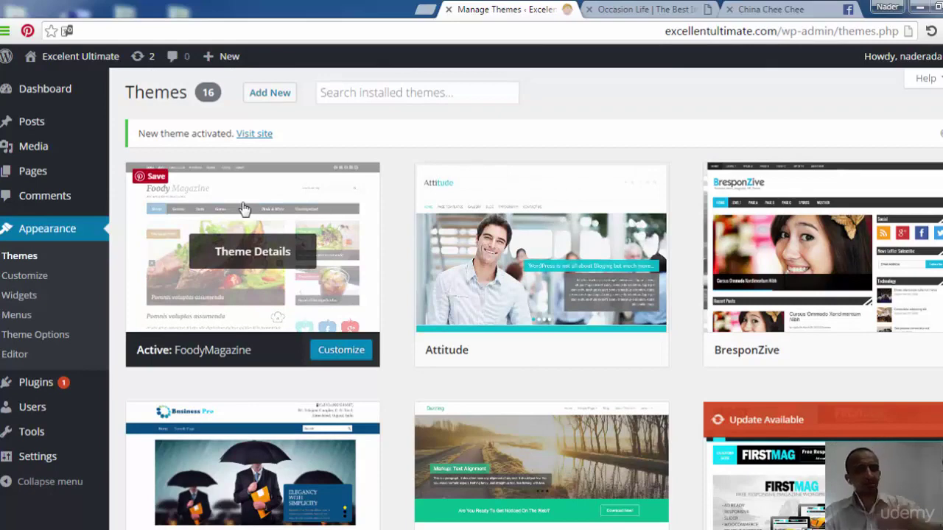
mouse_move(77, 58)
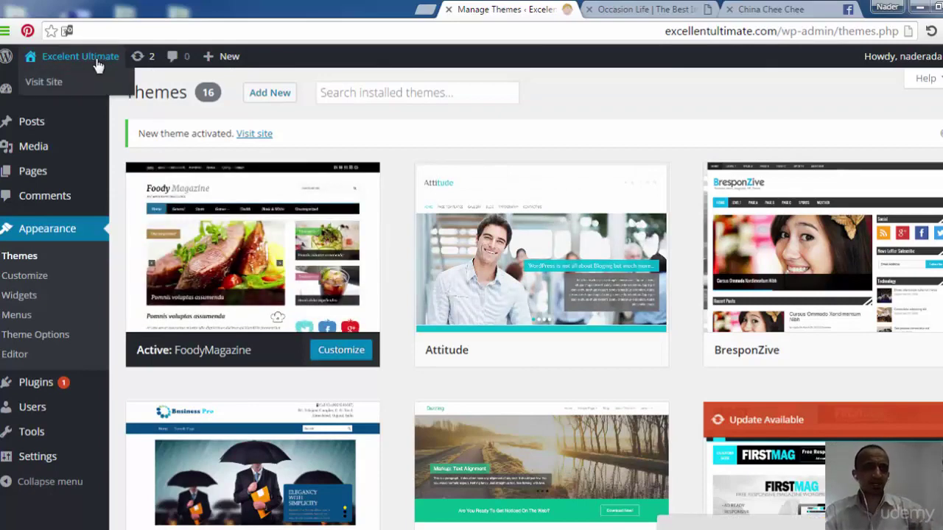
left_click(60, 84)
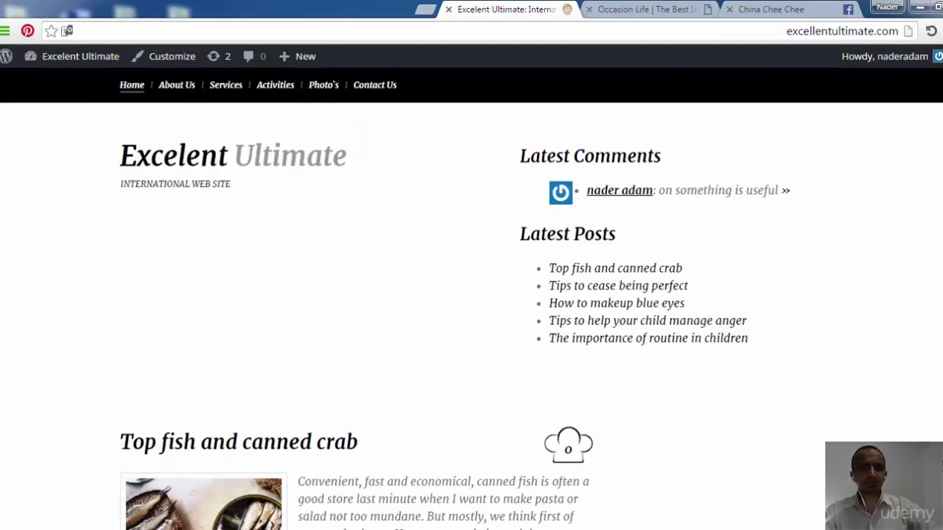
scroll(471, 299, "down", 7)
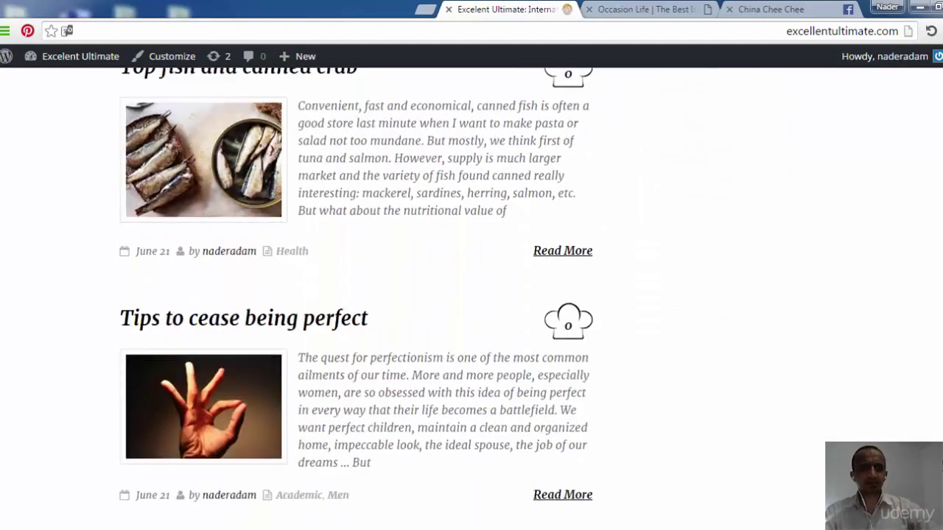
scroll(472, 300, "down", 12)
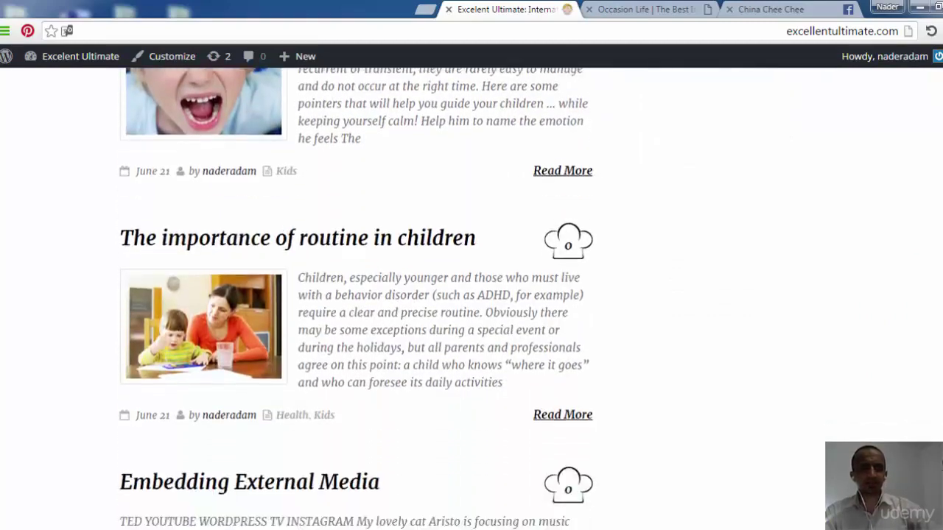
scroll(472, 300, "down", 8)
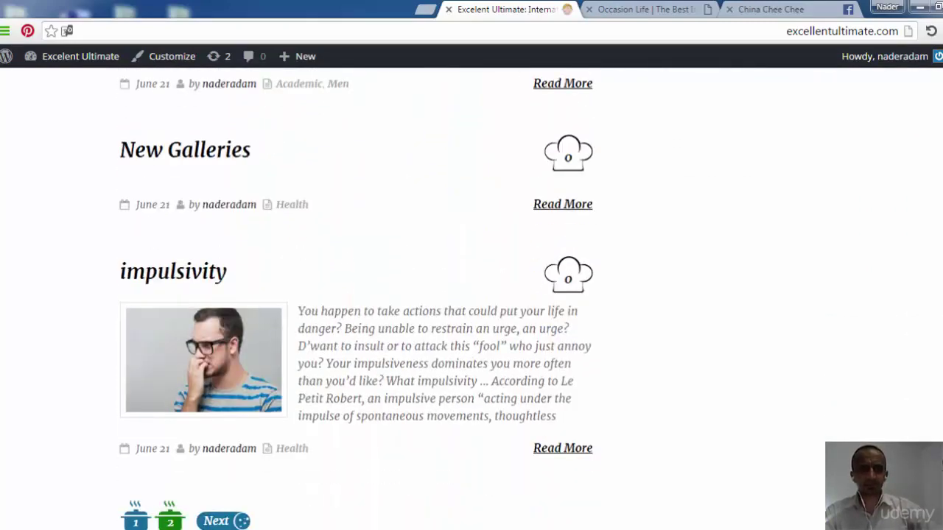
scroll(471, 300, "down", 1)
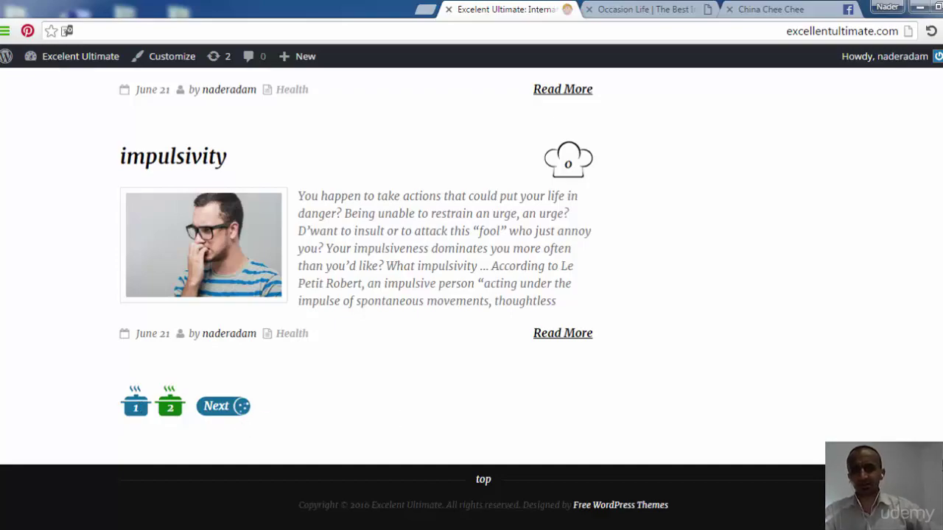
scroll(413, 295, "up", 20)
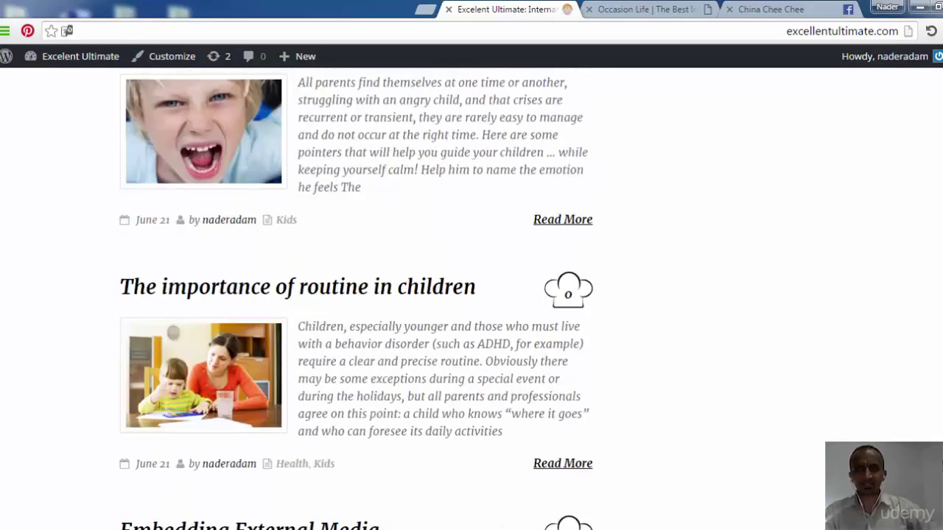
scroll(356, 299, "up", 9)
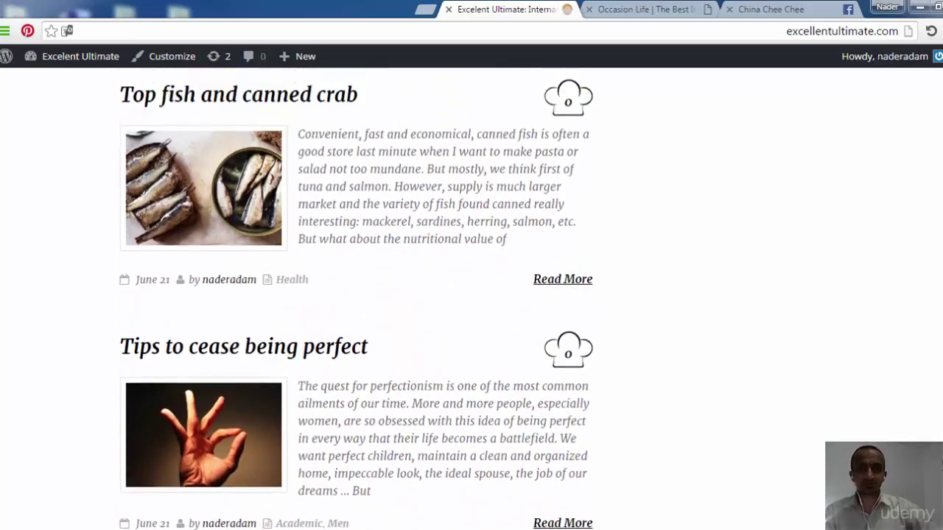
scroll(356, 299, "up", 5)
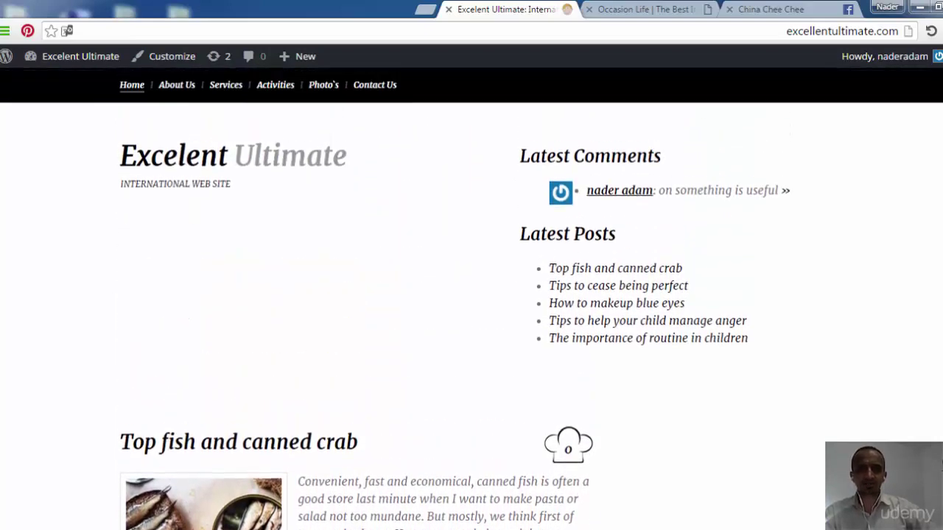
Step: Return to the site's dashboard and open the Theme Options of the active theme
mouse_move(81, 59)
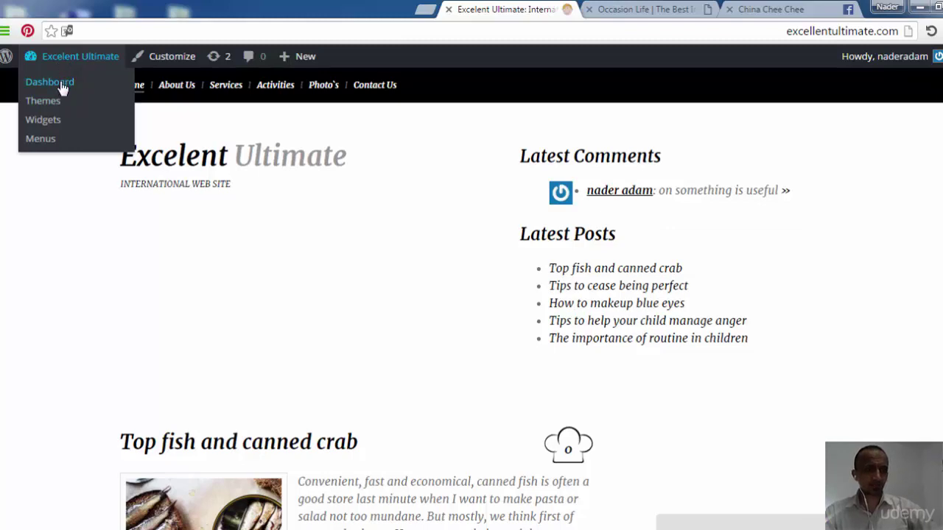
left_click(62, 88)
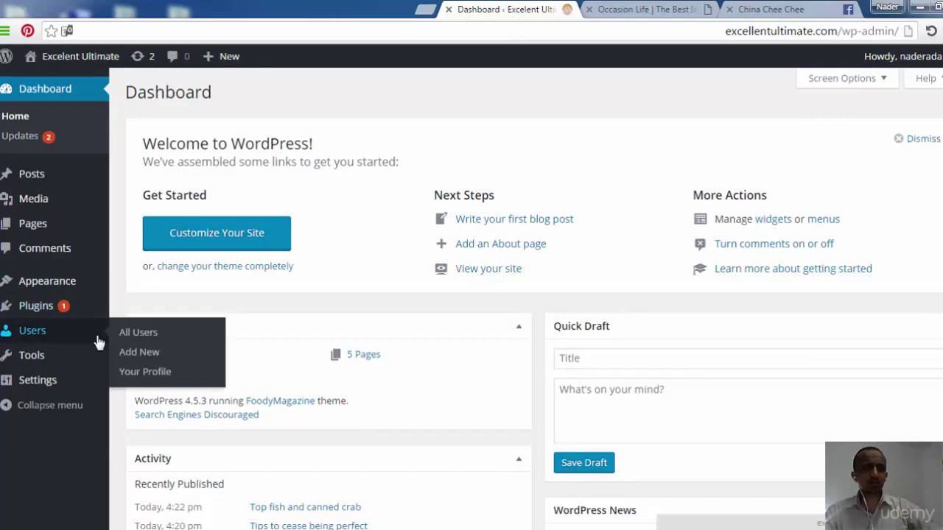
mouse_move(79, 287)
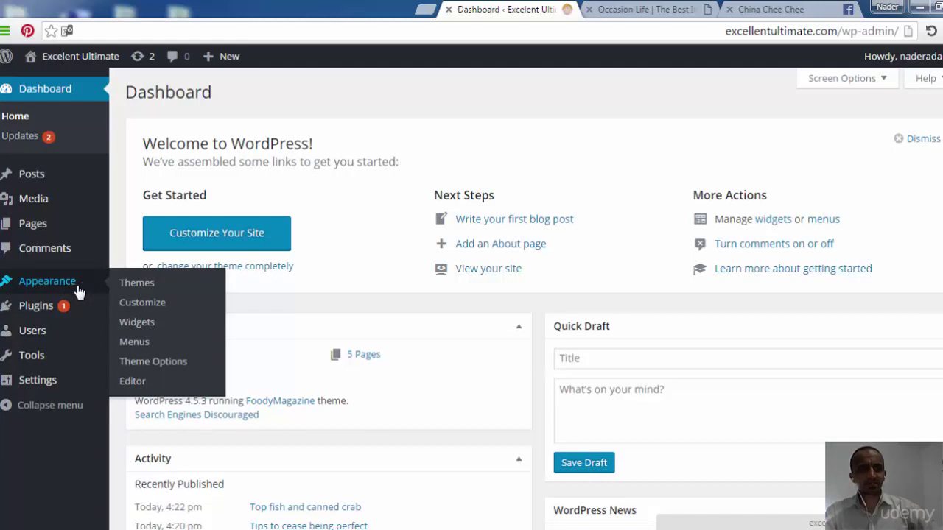
left_click(73, 291)
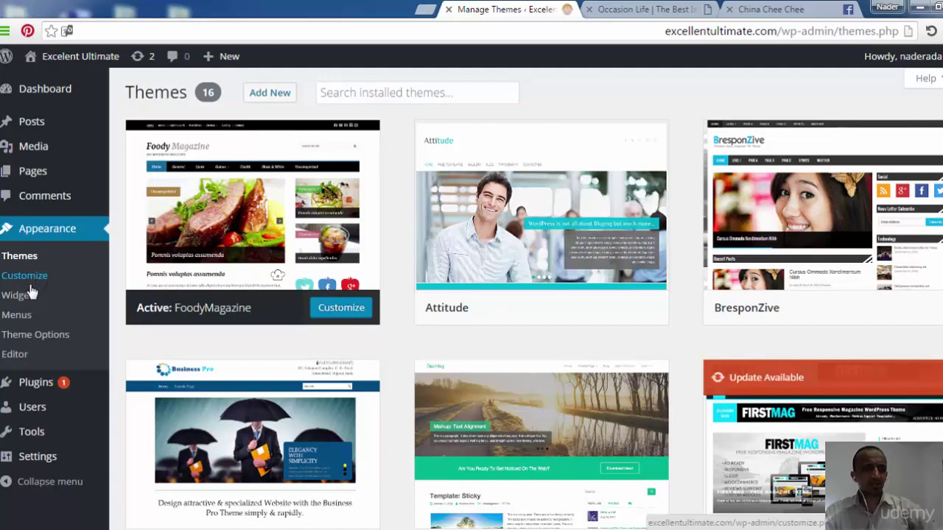
left_click(44, 343)
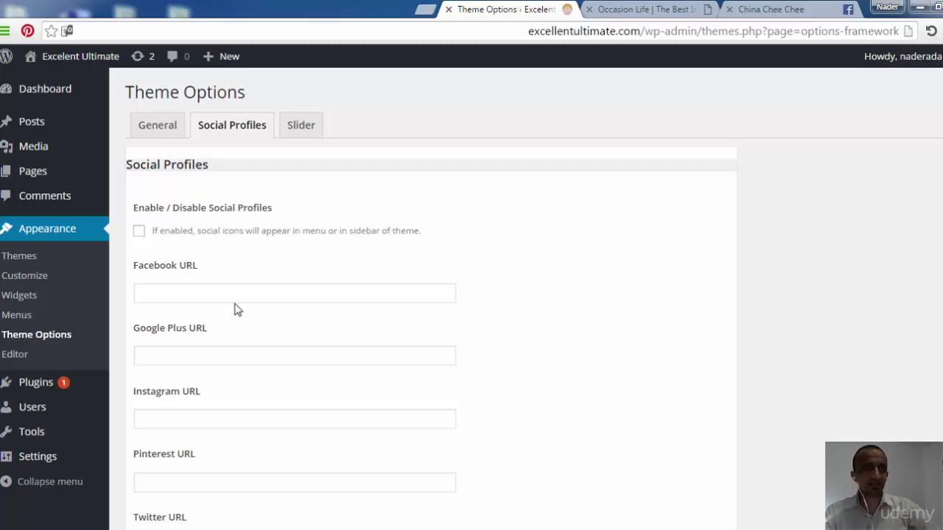
Step: Try the available default site layouts in the General theme options and choose the one with a left sidebar
left_click(152, 134)
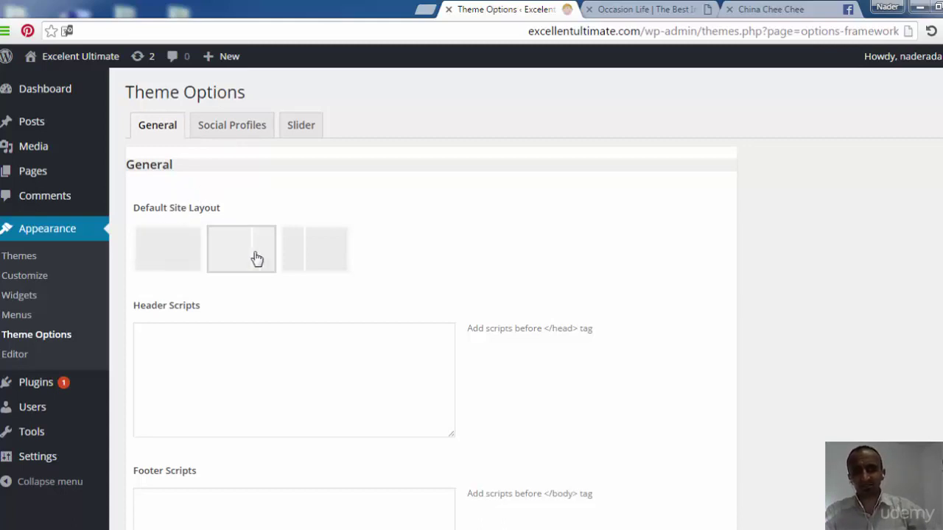
left_click(320, 263)
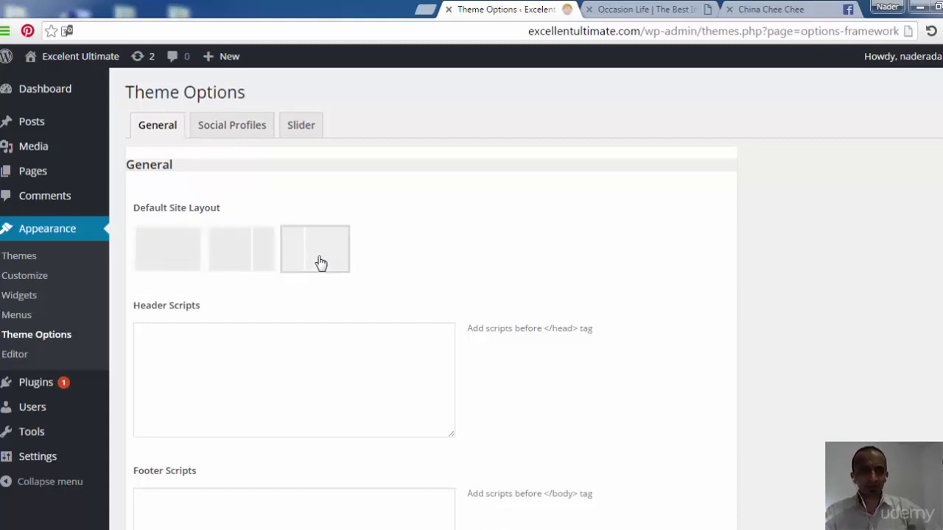
left_click(184, 256)
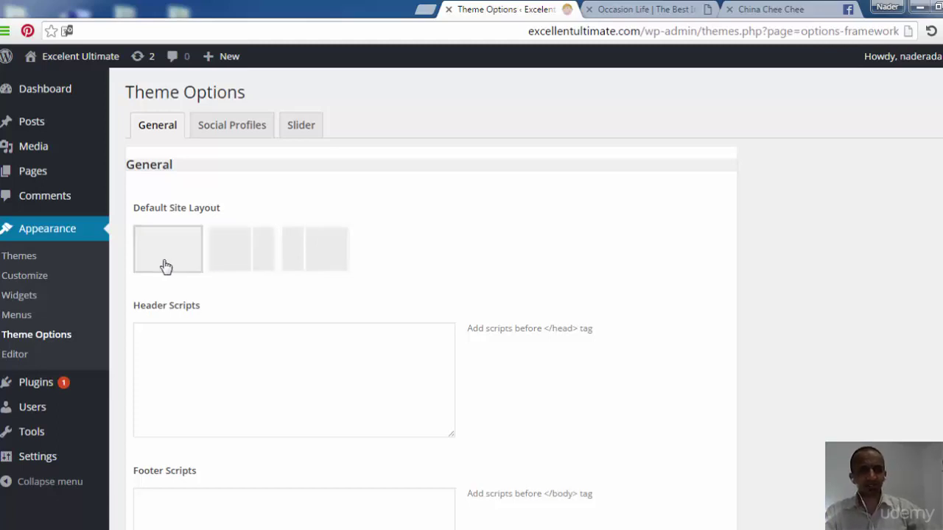
left_click(243, 260)
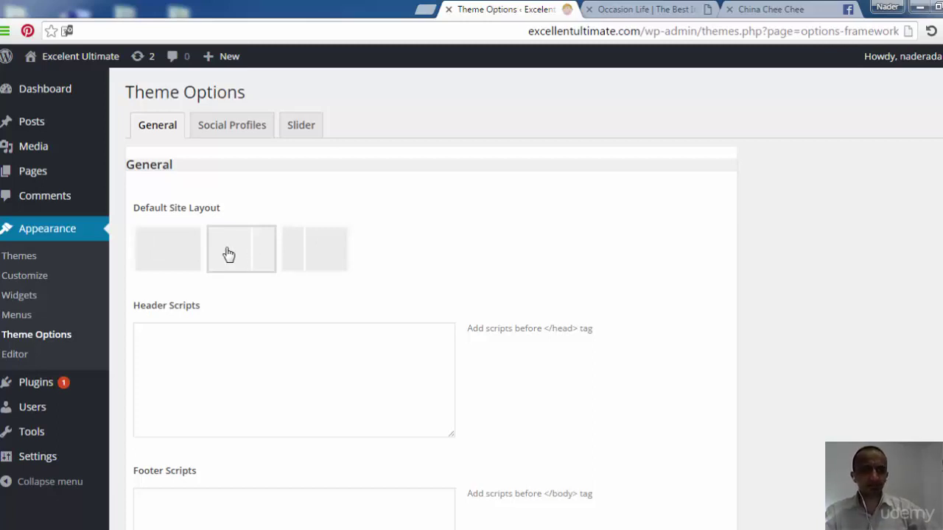
left_click(307, 261)
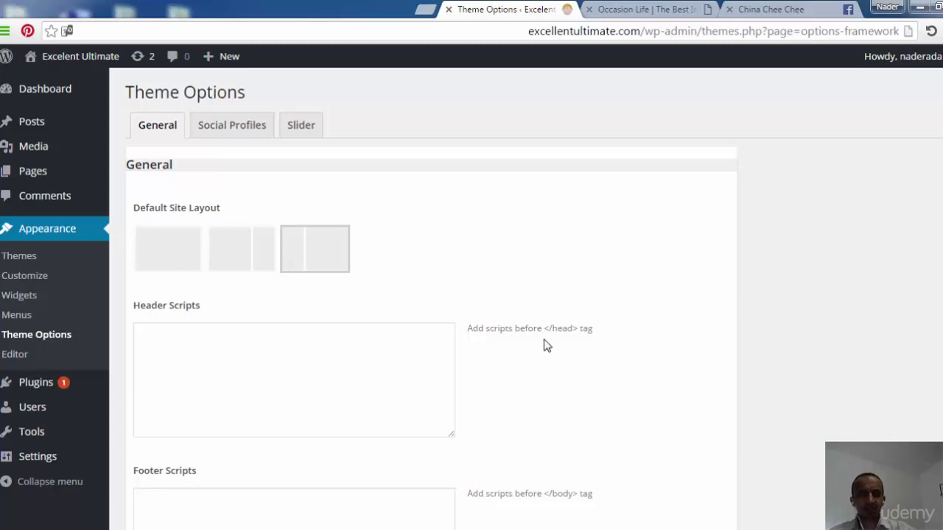
Step: Examine the Header Scripts, Footer Scripts, Custom CSS and Upload Favicon fields of the General theme options
left_click(410, 348)
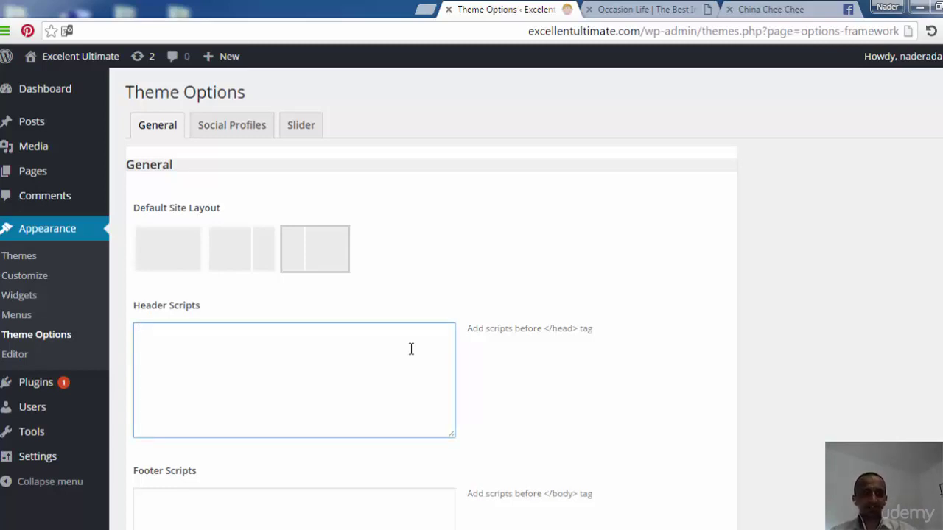
scroll(786, 329, "down", 2)
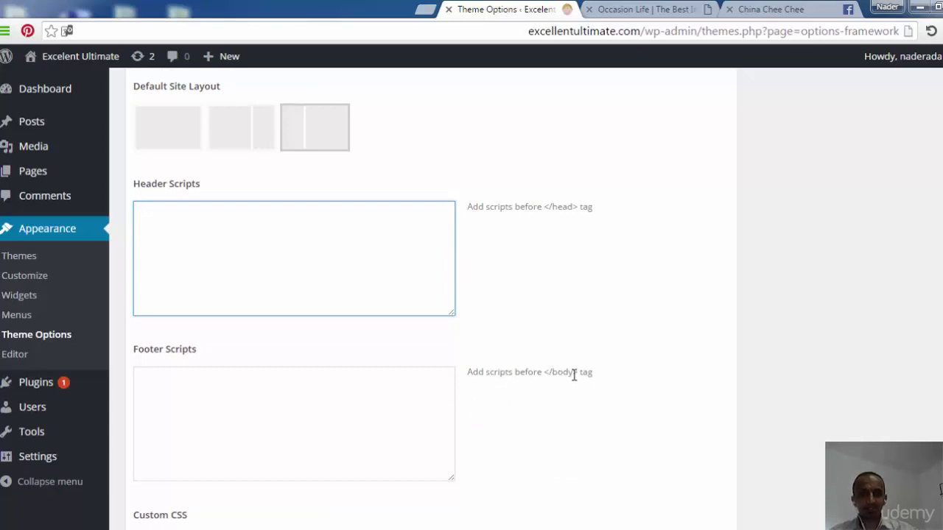
left_click(410, 414)
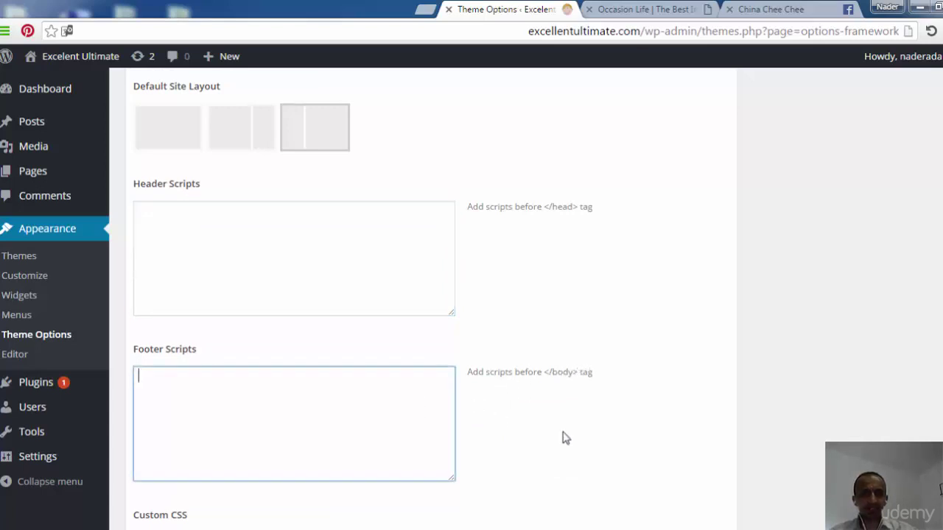
scroll(442, 295, "down", 2)
scroll(295, 295, "down", 1)
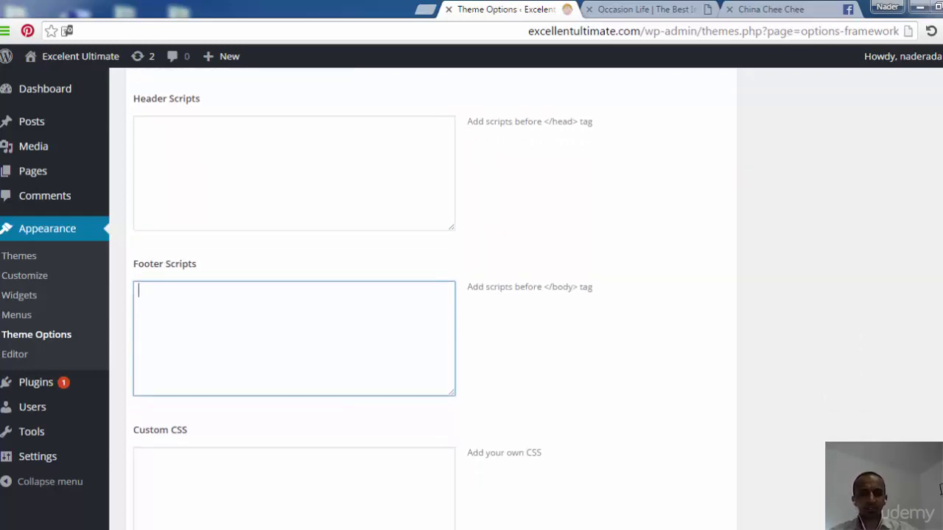
scroll(294, 295, "down", 3)
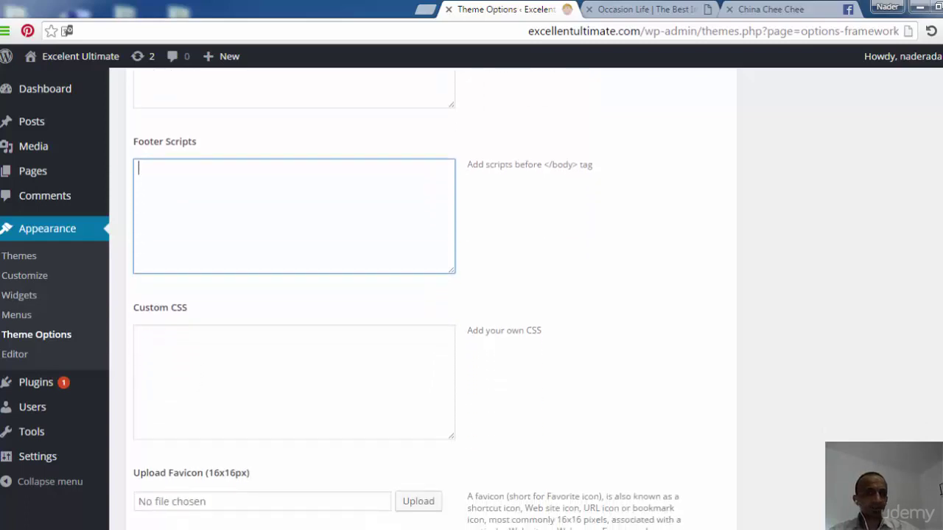
left_click(362, 364)
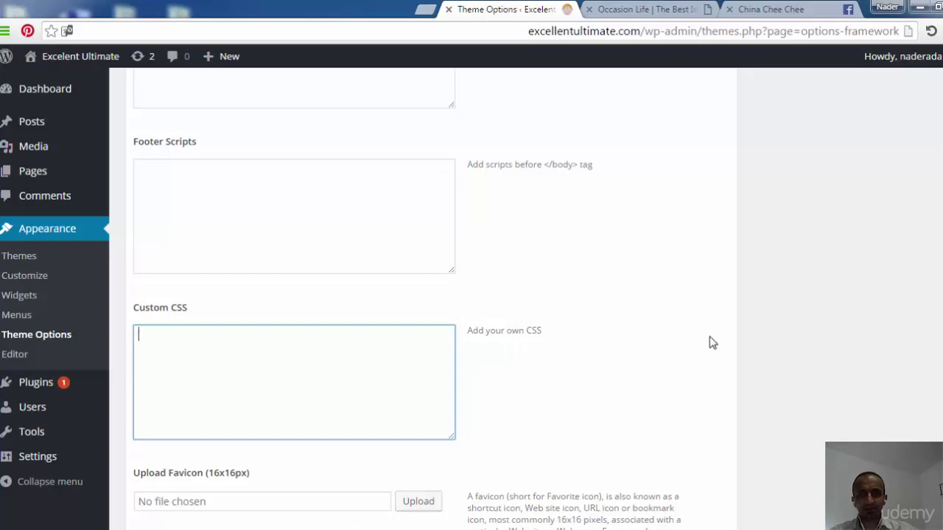
scroll(427, 309, "up", 3)
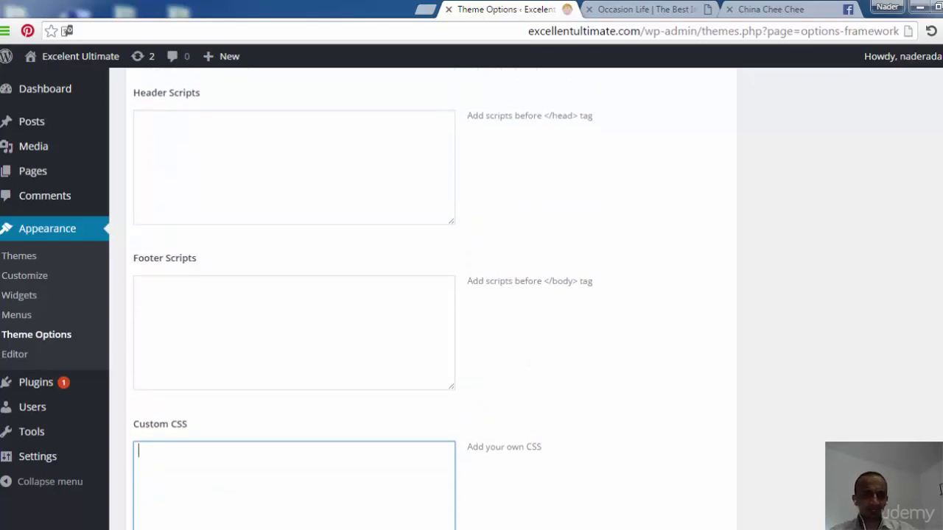
scroll(427, 309, "down", 3)
scroll(427, 309, "down", 3)
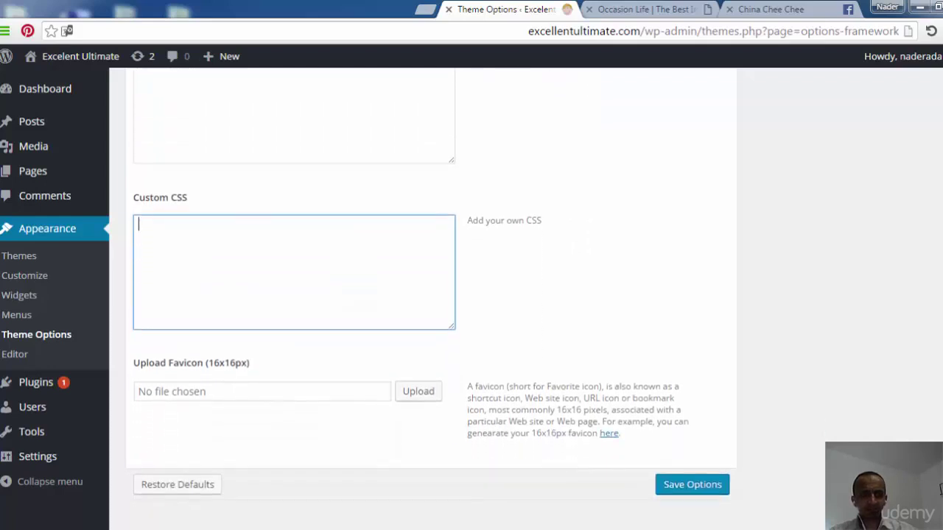
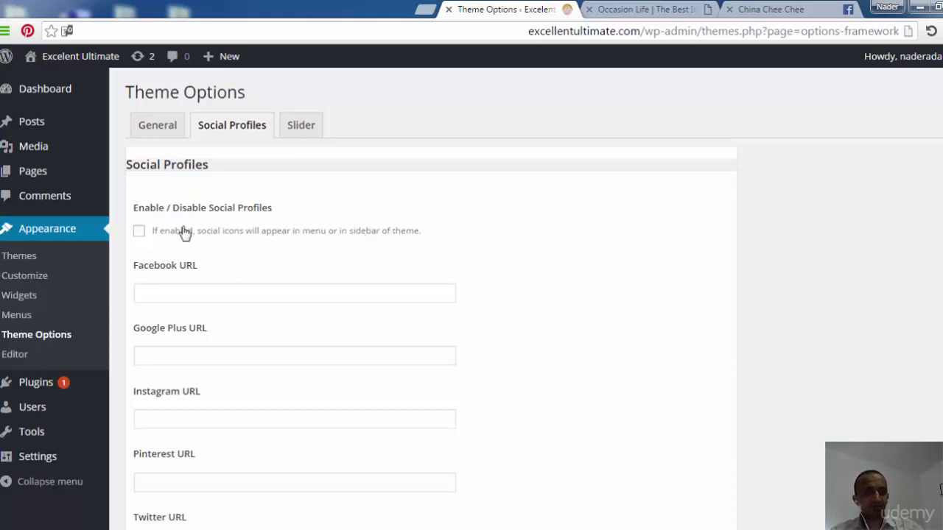
Step: Enable social profiles in the theme's Social Profiles options
left_click(139, 232)
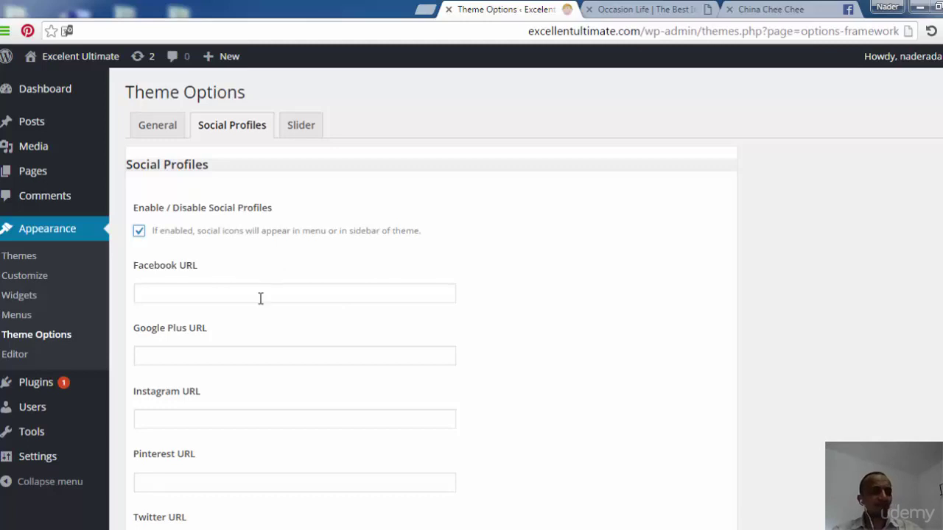
left_click(236, 296)
left_click(252, 356)
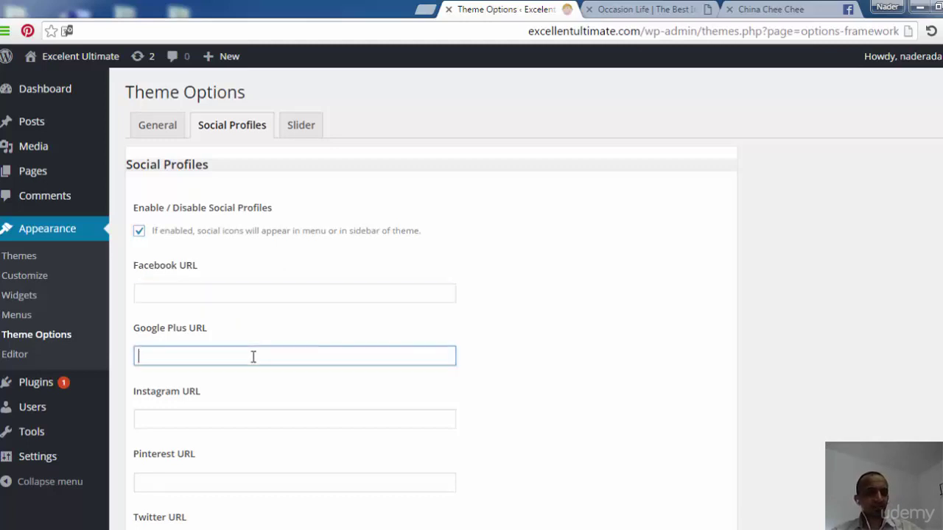
left_click(242, 292)
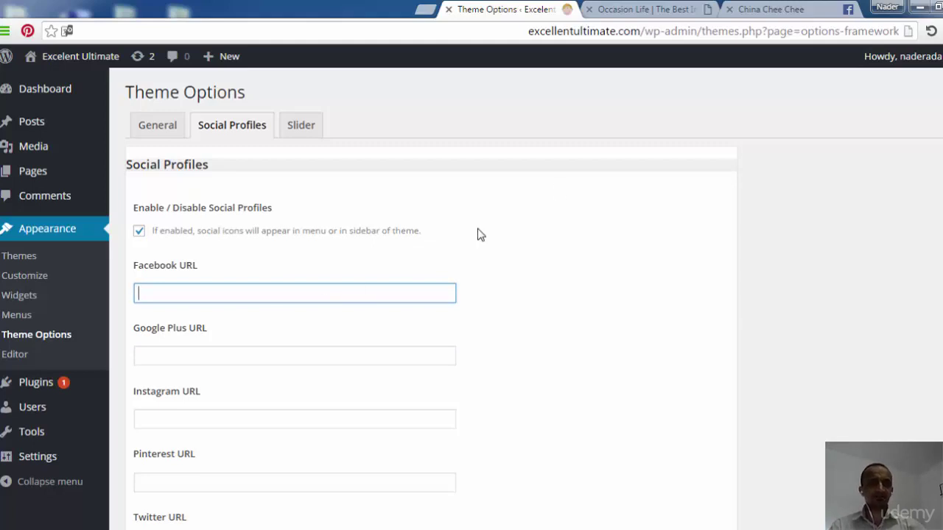
left_click(774, 8)
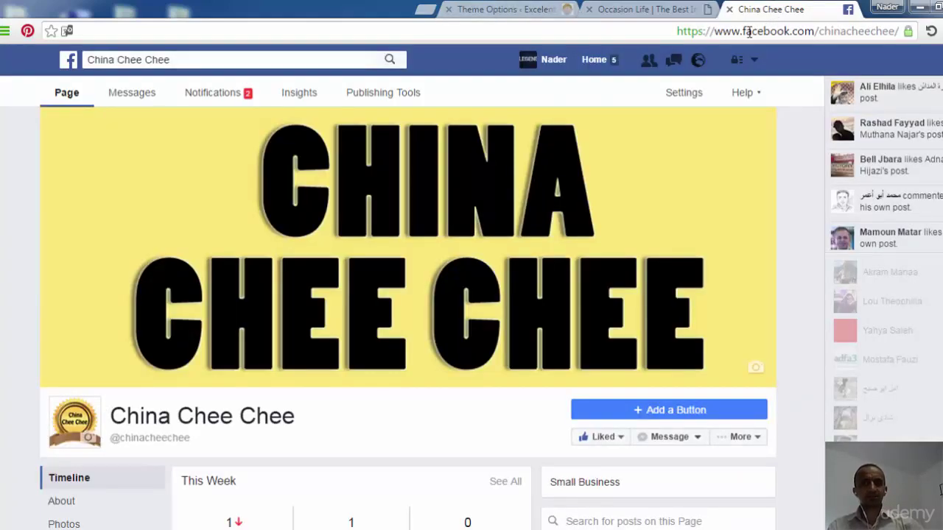
left_click(749, 32)
key("ctrl+c")
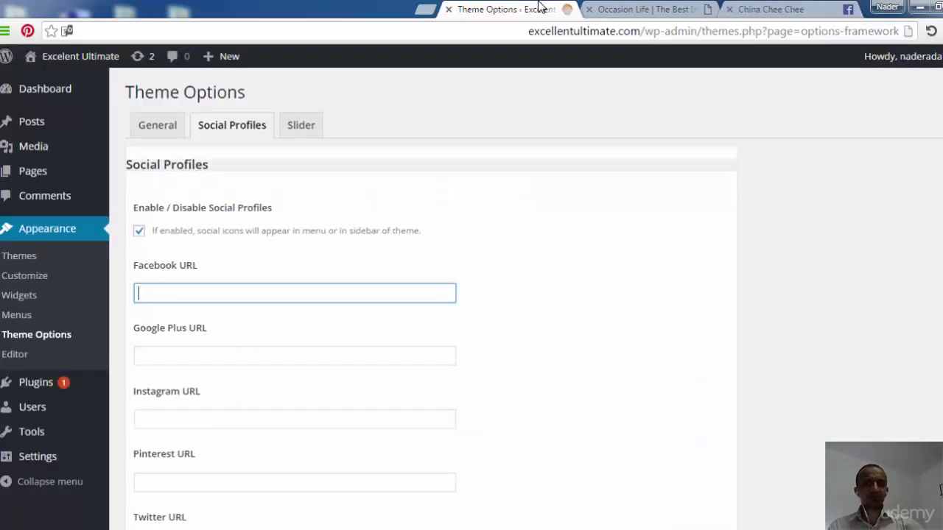
left_click(542, 8)
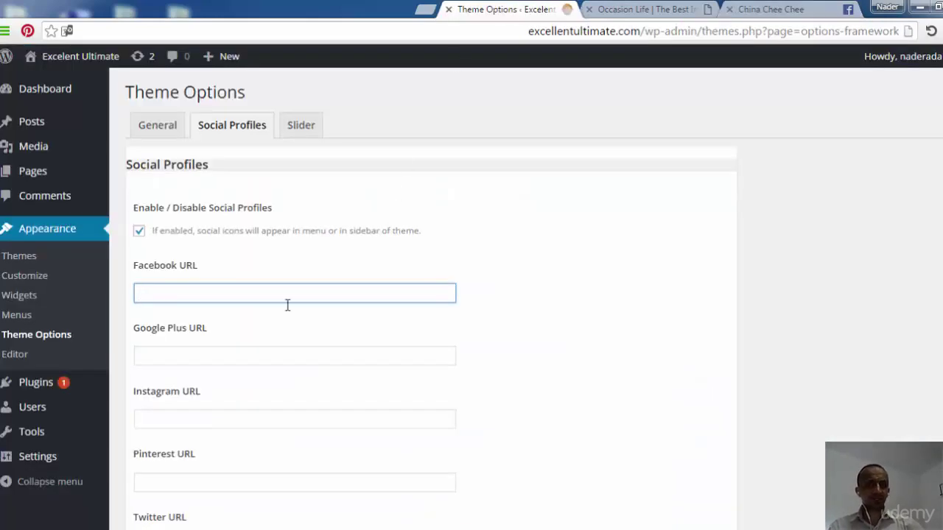
key("ctrl+v")
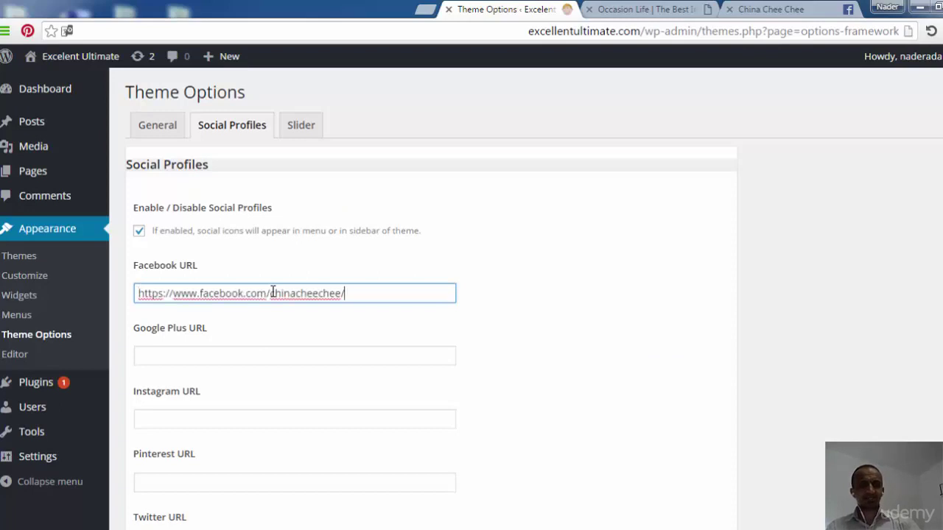
Step: Search the web for "google +" in a new browser tab
left_click(246, 357)
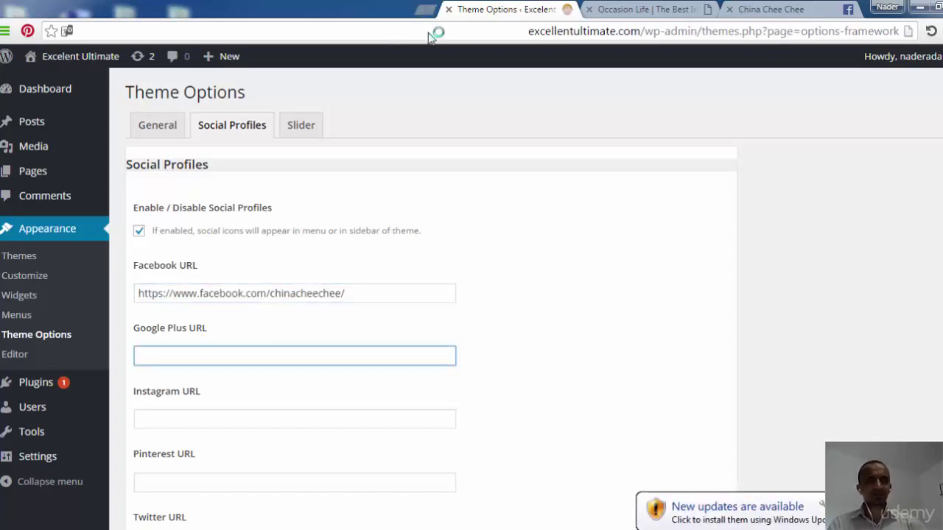
key("ctrl+t")
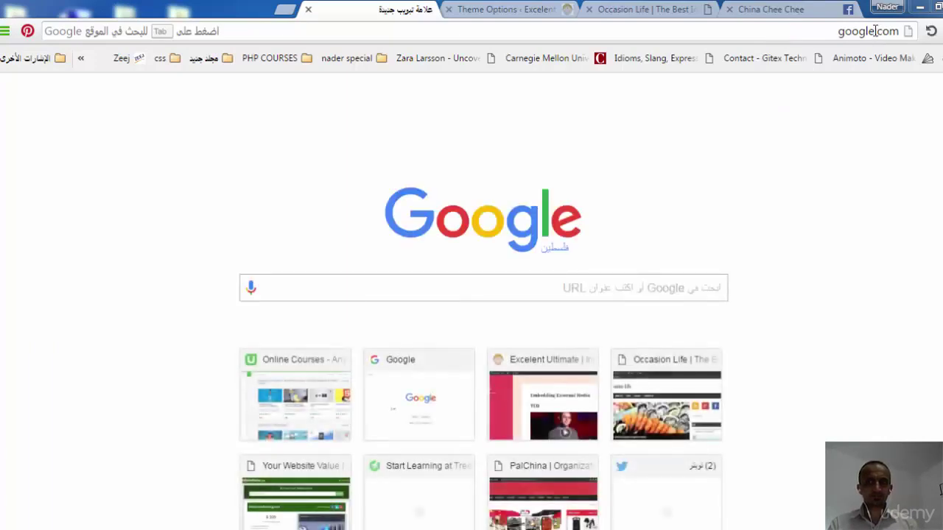
left_click(877, 31)
left_click(899, 31)
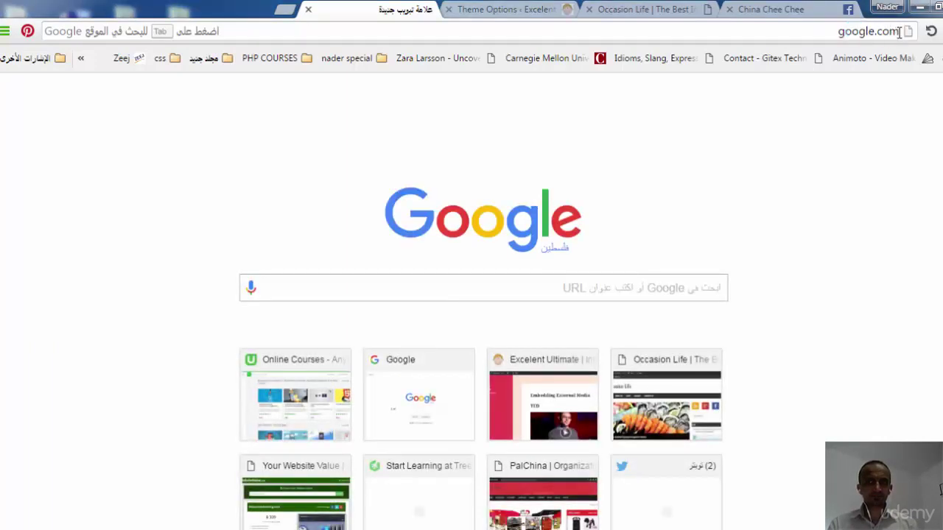
left_click_drag(899, 31, 877, 31)
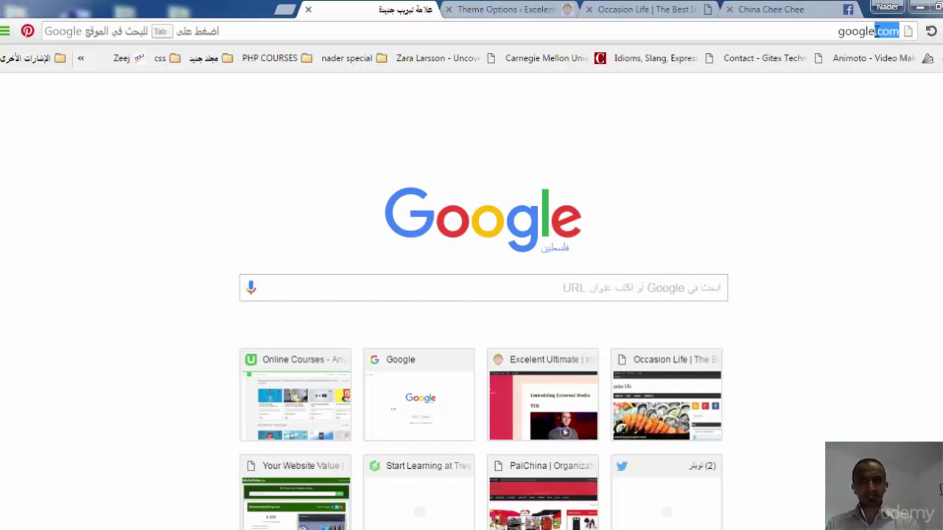
key("BackSpace")
type("+")
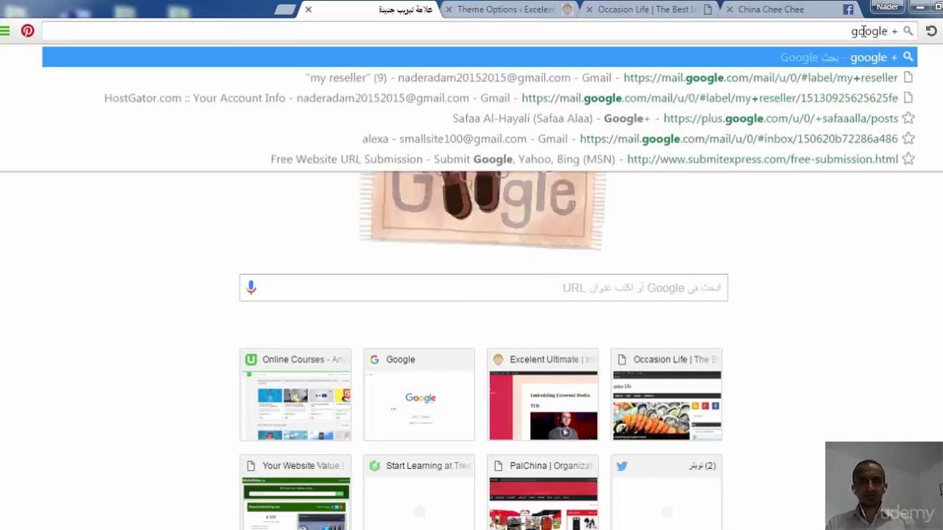
key("Return")
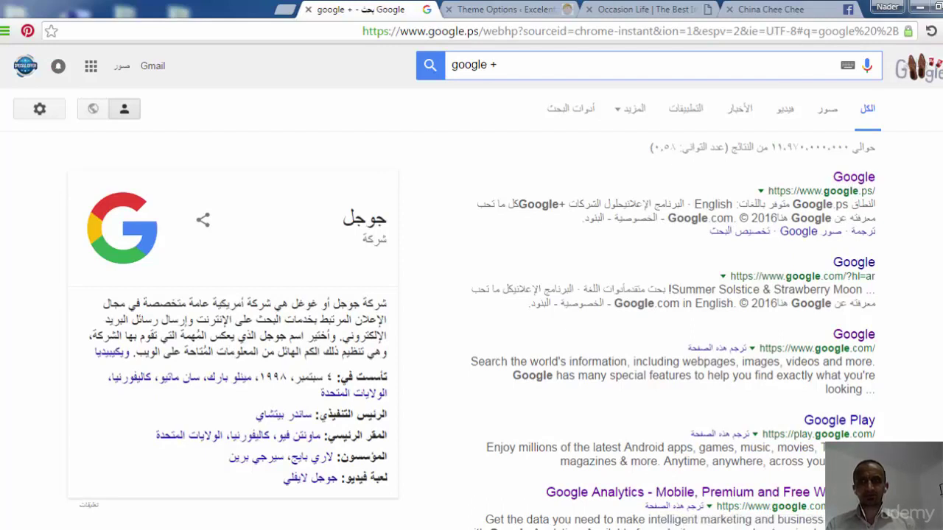
left_click(931, 30)
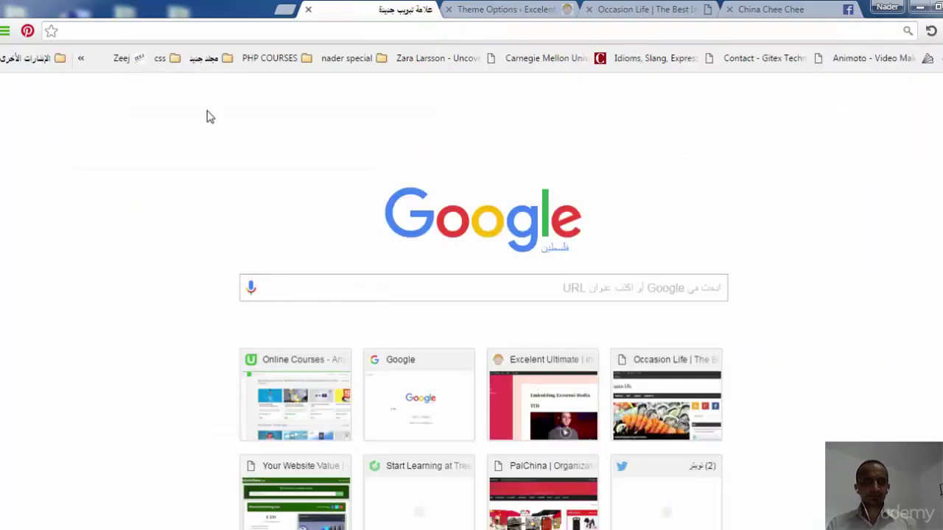
left_click(412, 398)
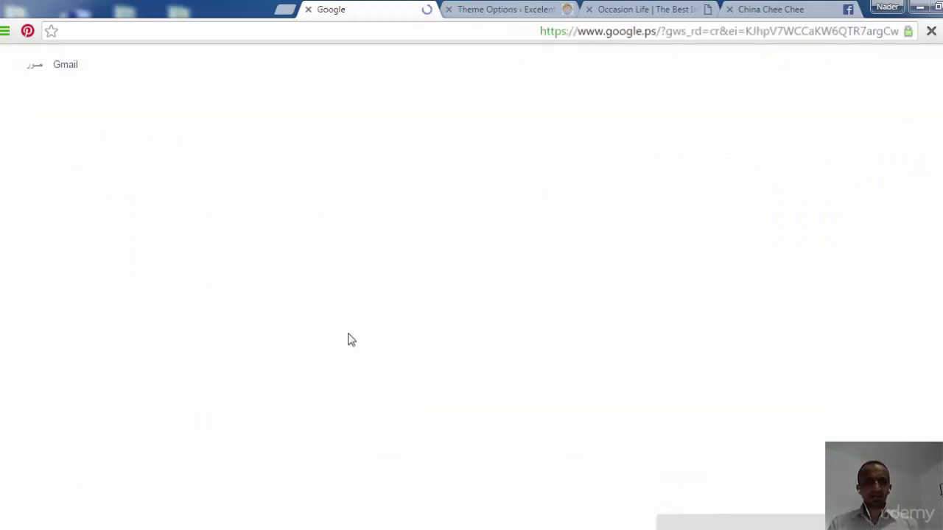
left_click(91, 68)
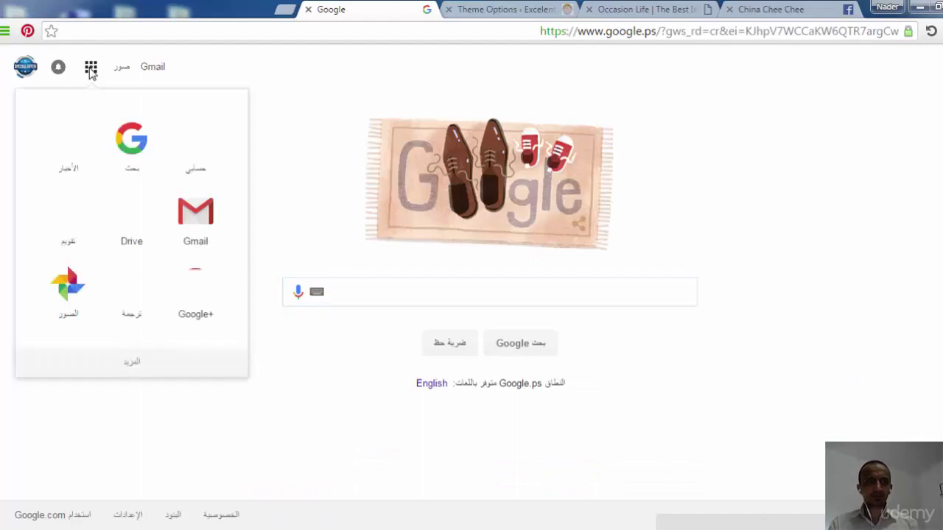
left_click(192, 305)
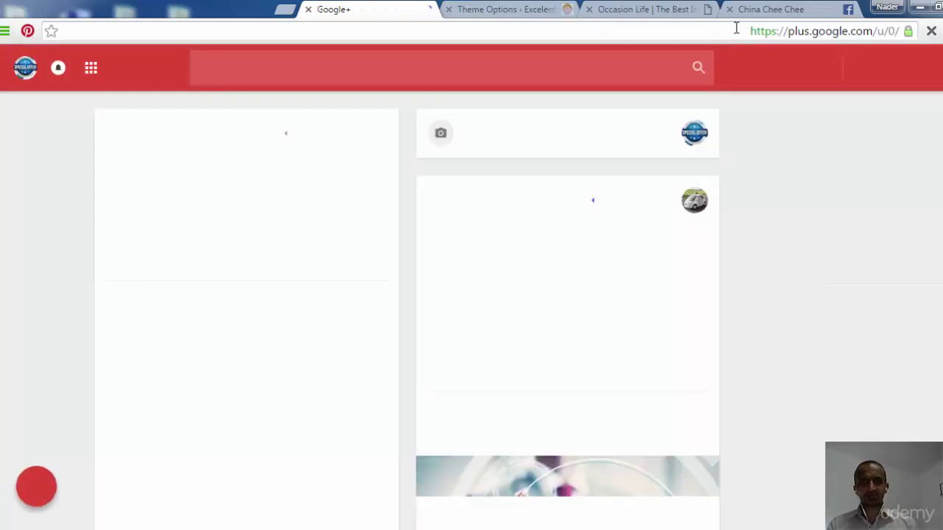
left_click(736, 28)
key("ctrl+c")
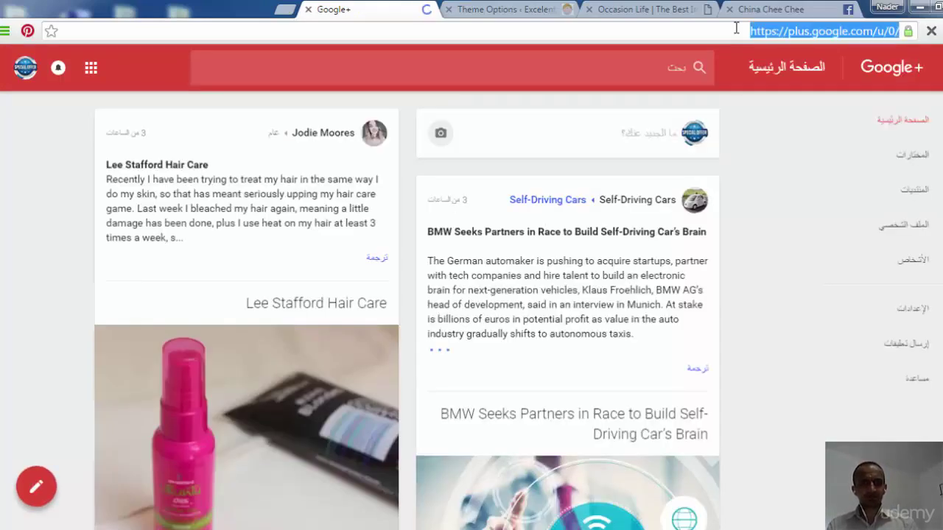
left_click(524, 9)
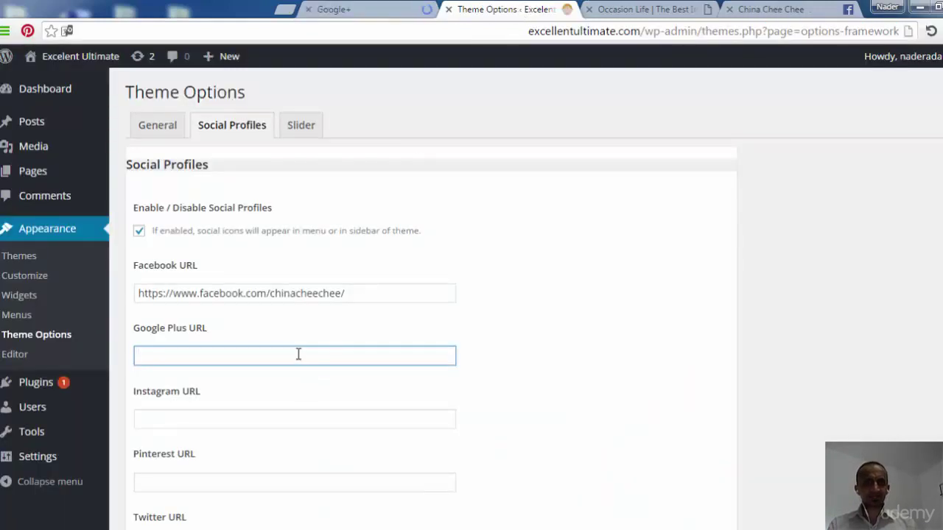
key("ctrl+v")
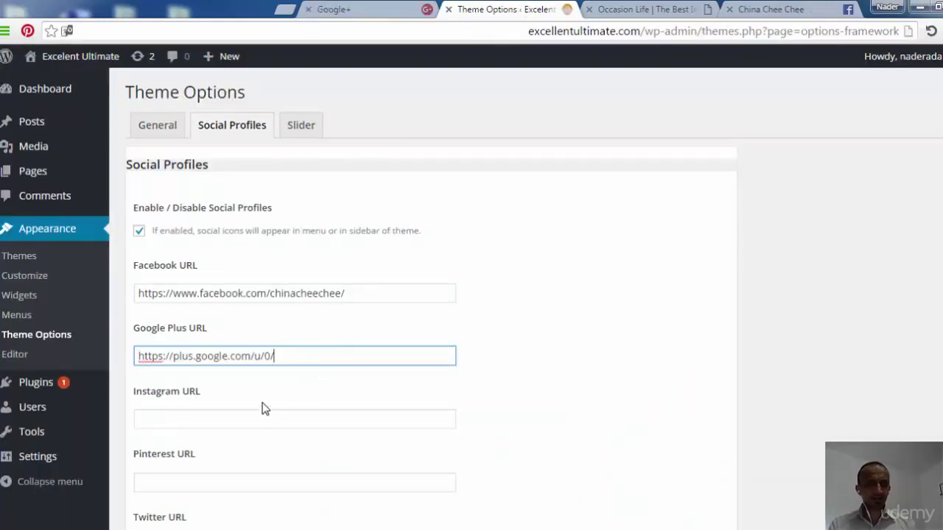
Step: Load instagram.com in the browser tab that shows Google+
left_click(247, 423)
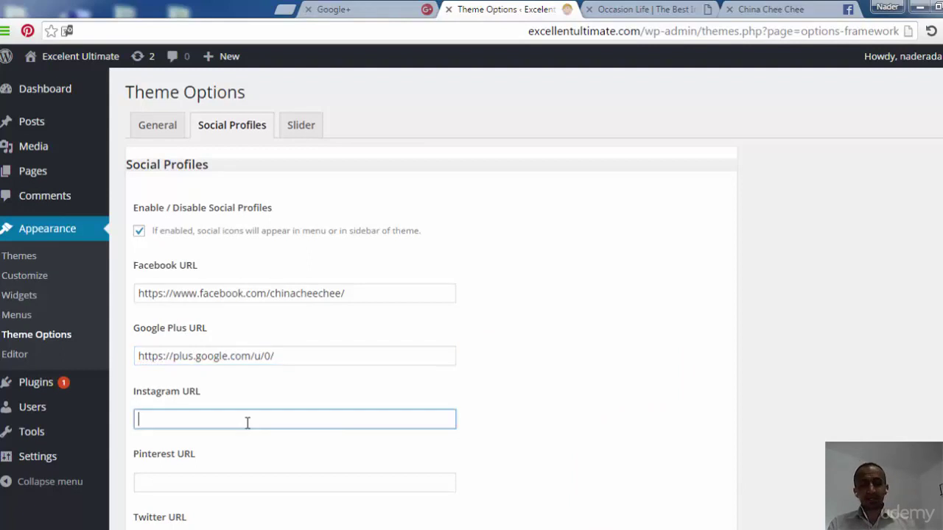
left_click(372, 11)
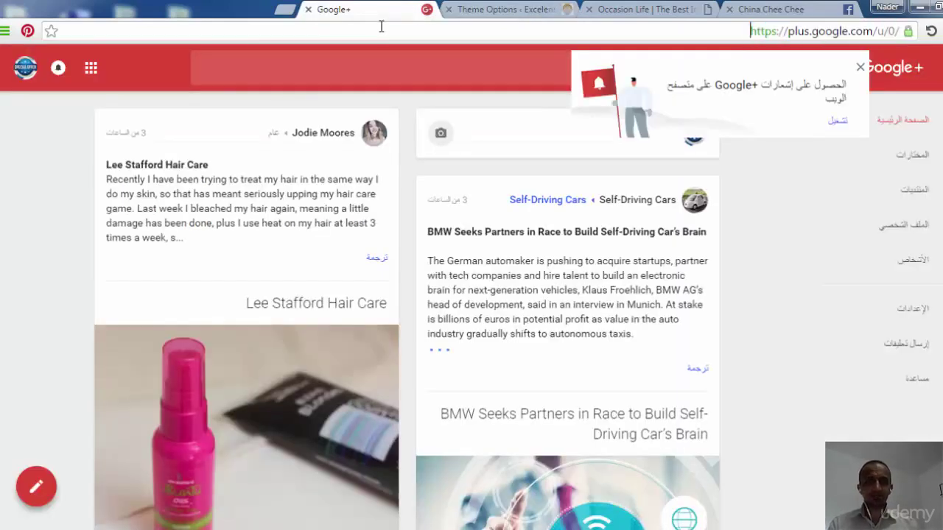
double_click(381, 26)
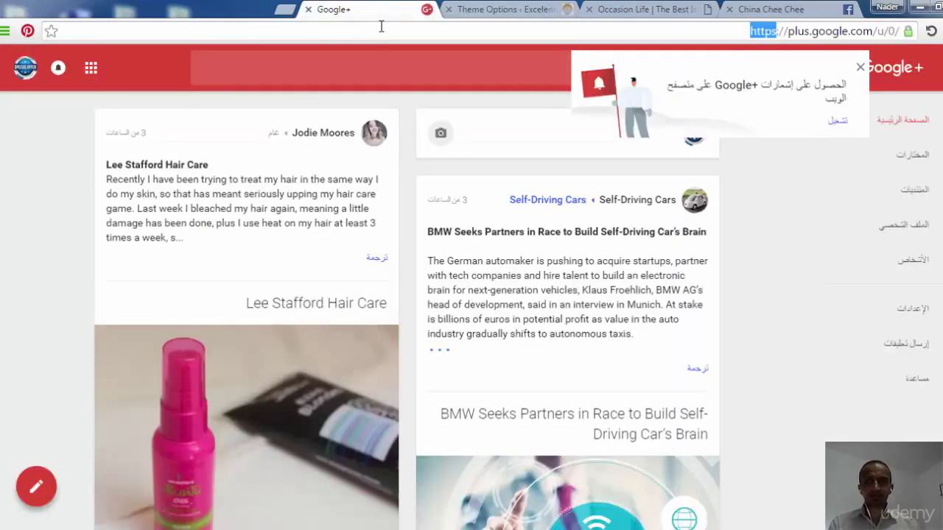
key("ctrl+a")
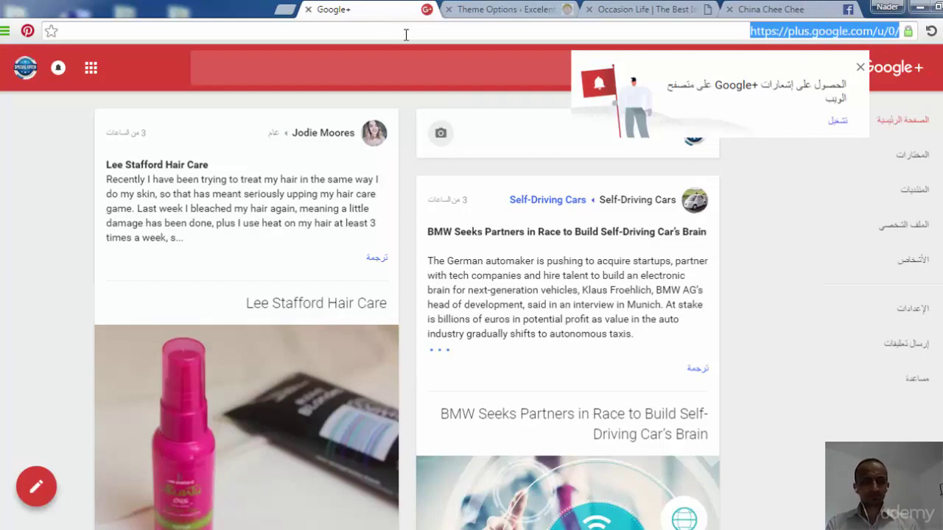
type("instagram.com")
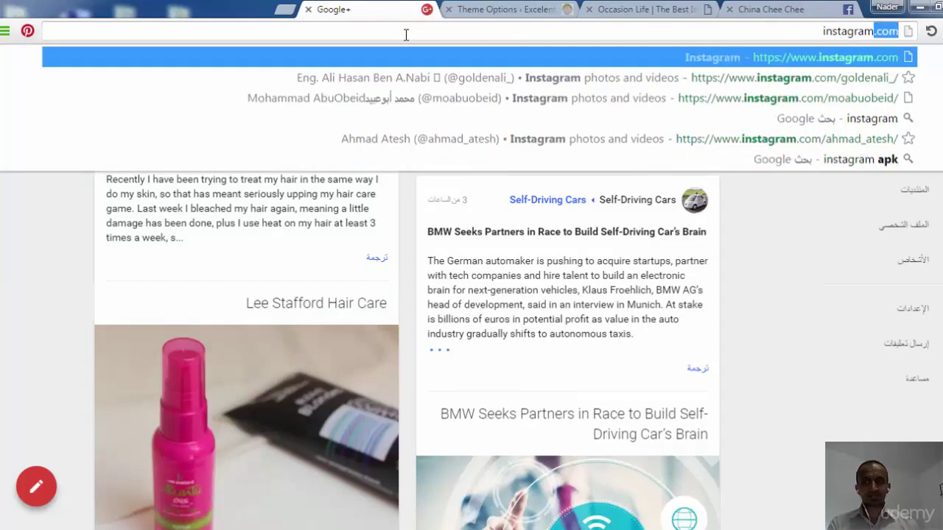
key("Return")
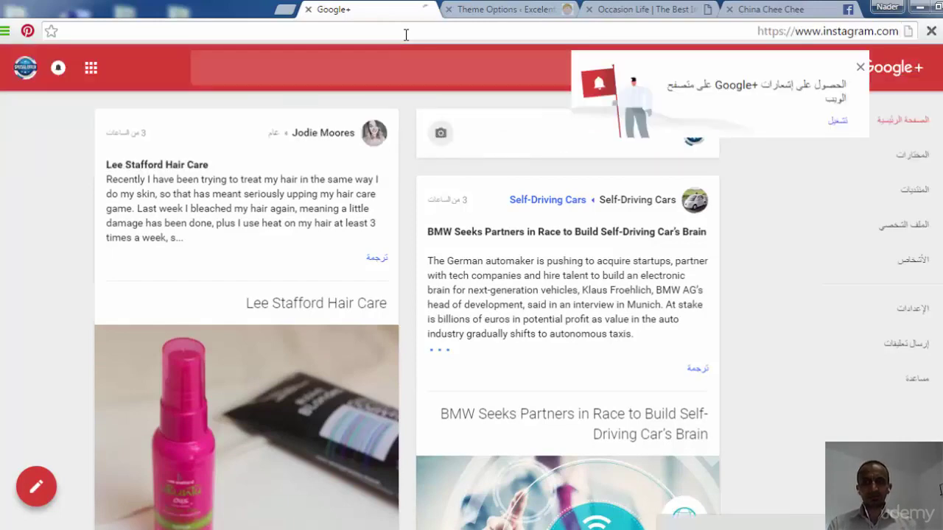
Step: Load twitter.com in another new browser tab
left_click(285, 10)
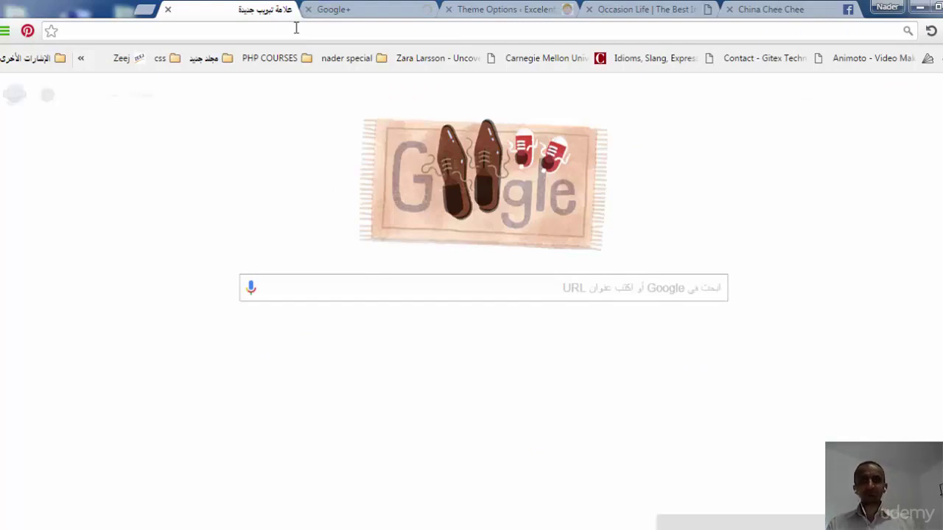
type("twitter.com")
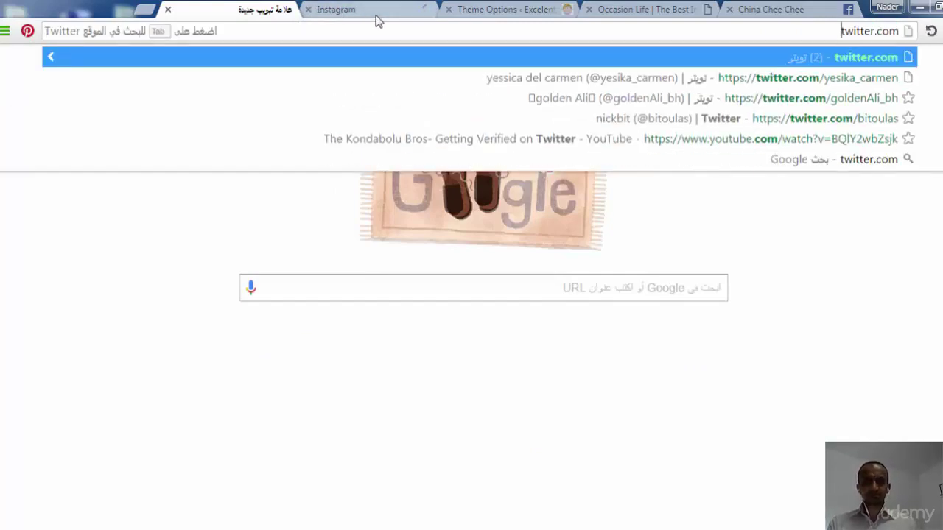
key("Return")
left_click(379, 12)
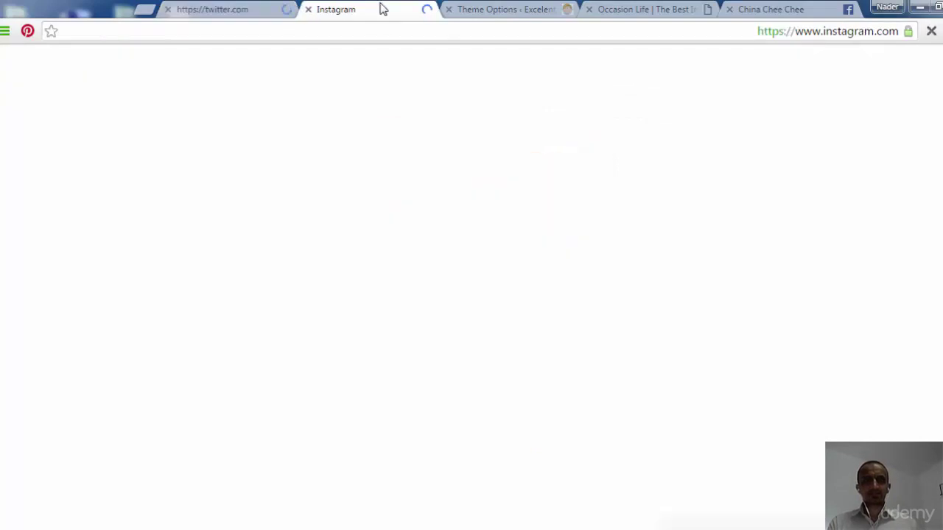
left_click(479, 31)
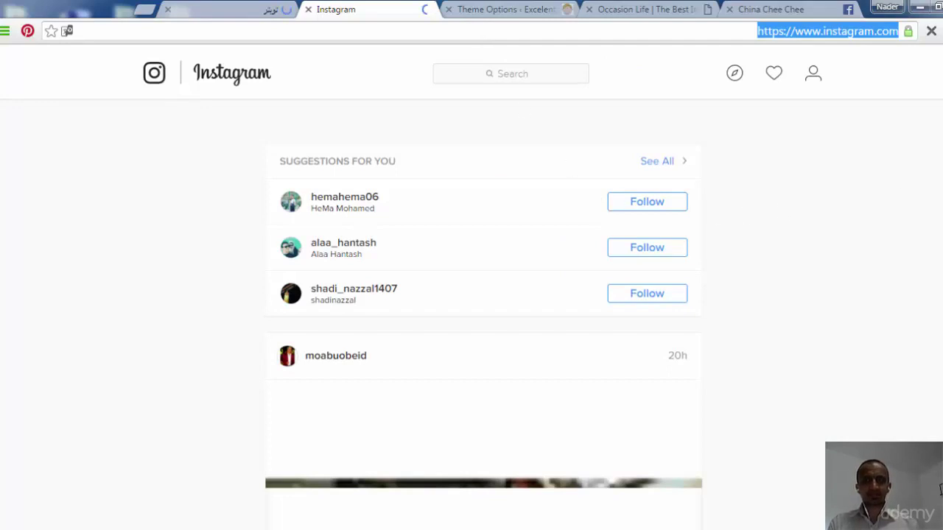
scroll(940, 489, "down", 4)
scroll(940, 488, "up", 4)
scroll(940, 488, "down", 1)
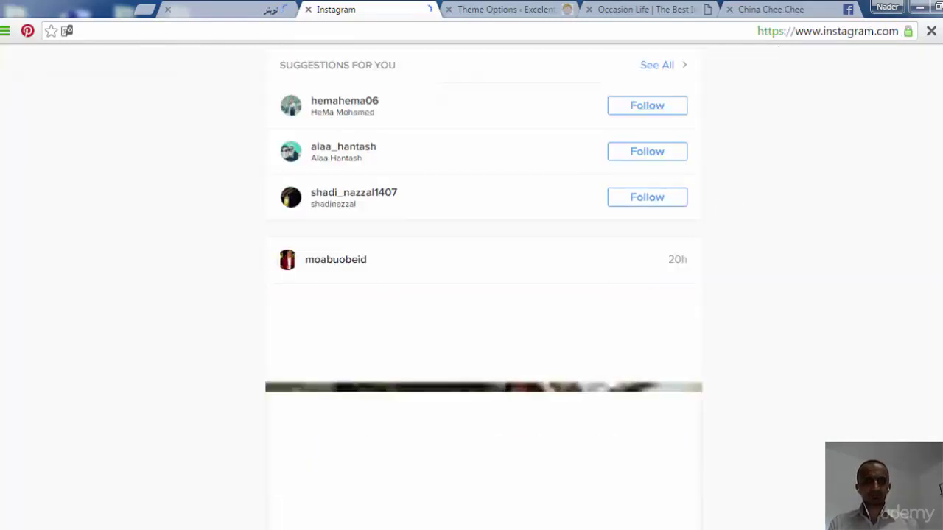
scroll(940, 489, "down", 2)
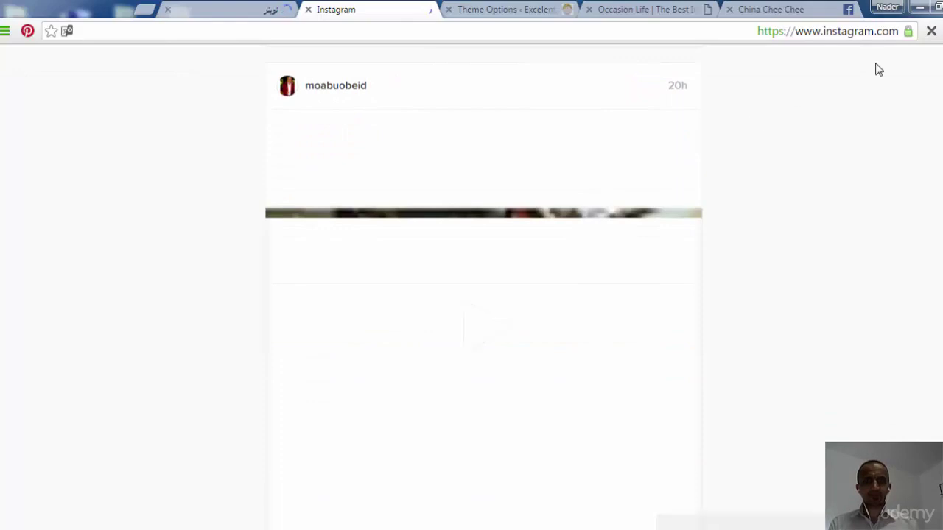
left_click(863, 33)
key("ctrl+c")
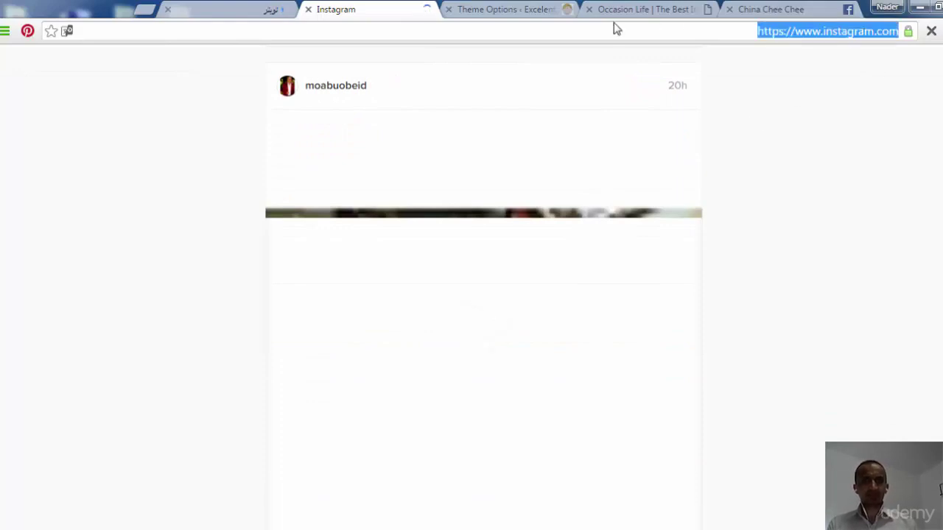
left_click(543, 10)
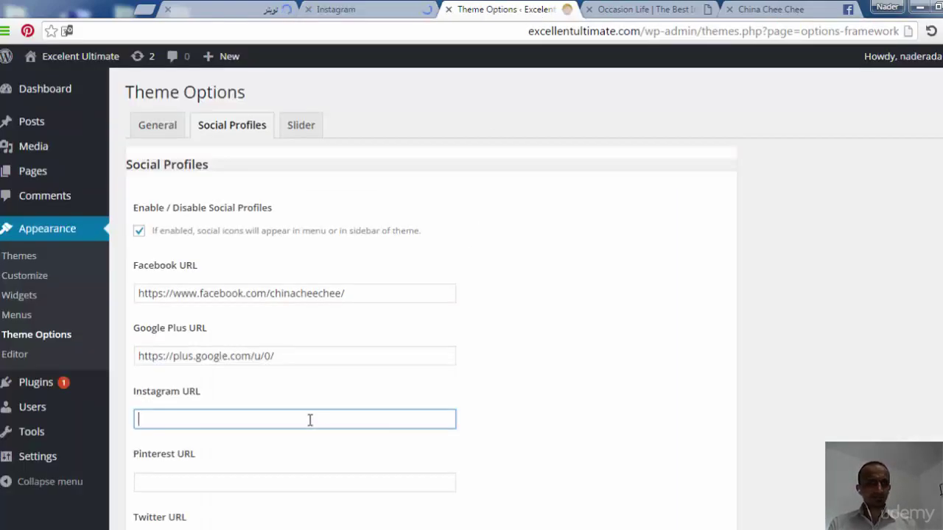
key("ctrl+v")
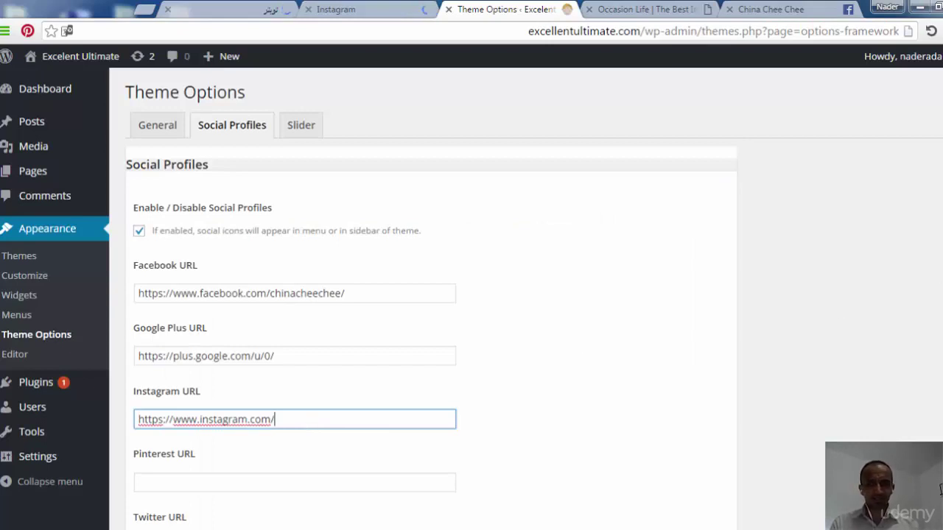
scroll(673, 304, "down", 1)
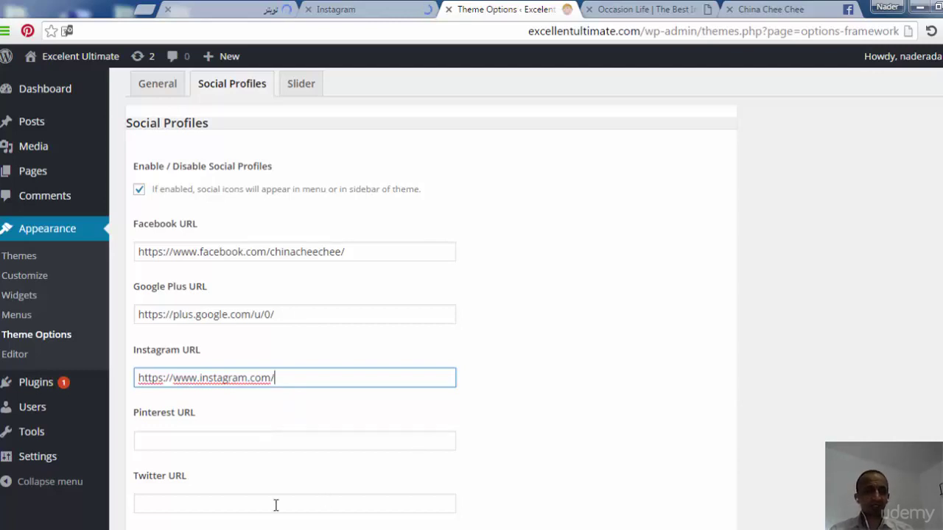
Step: Open the account's own profile page on Twitter and copy its web address
left_click(275, 8)
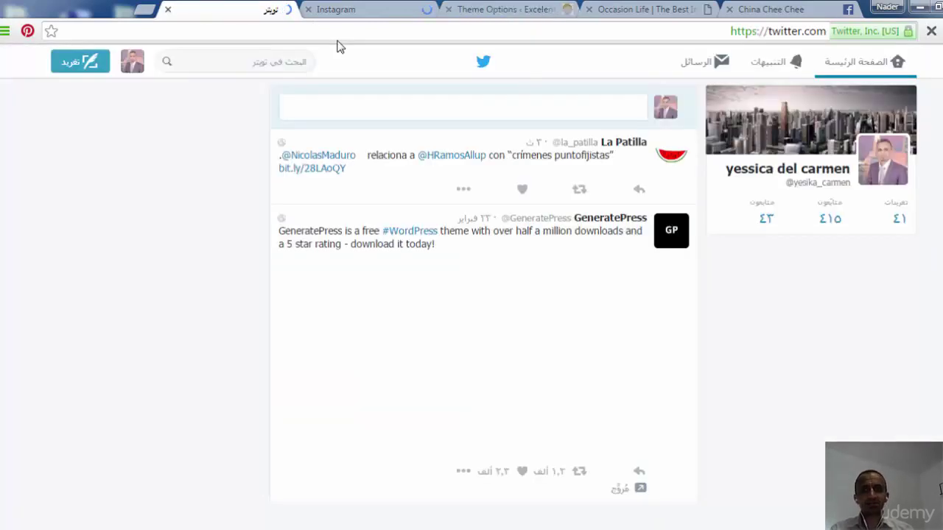
left_click(766, 171)
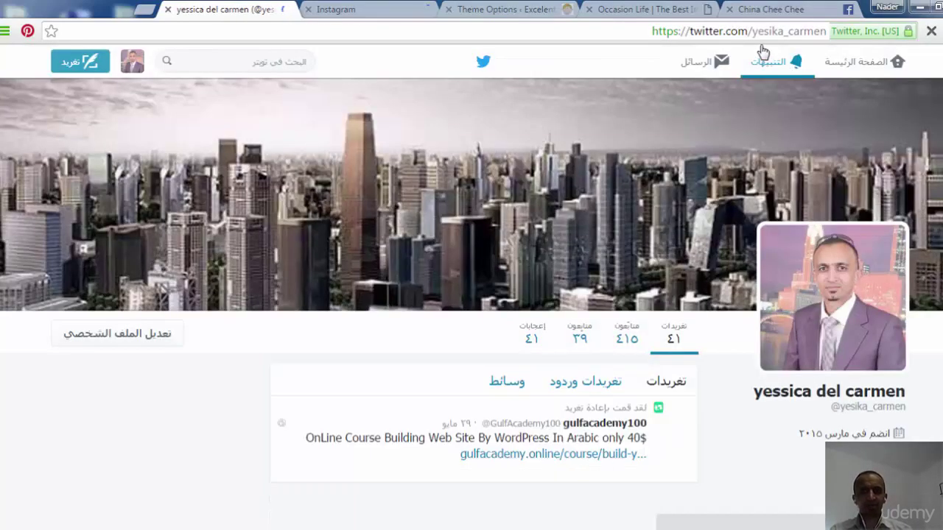
left_click(752, 35)
key("ctrl+c")
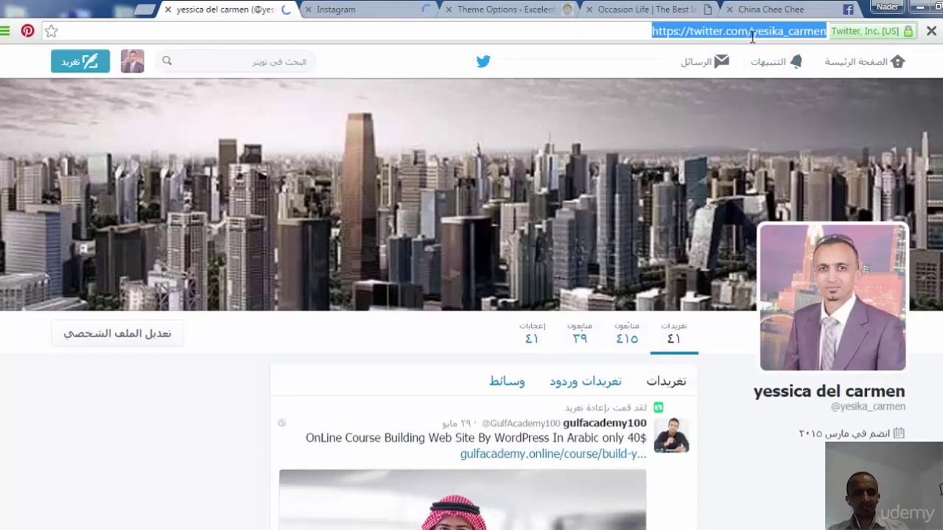
Step: Enter the copied Twitter profile address as the theme's Twitter URL and save the social profile options
left_click(377, 9)
left_click(507, 9)
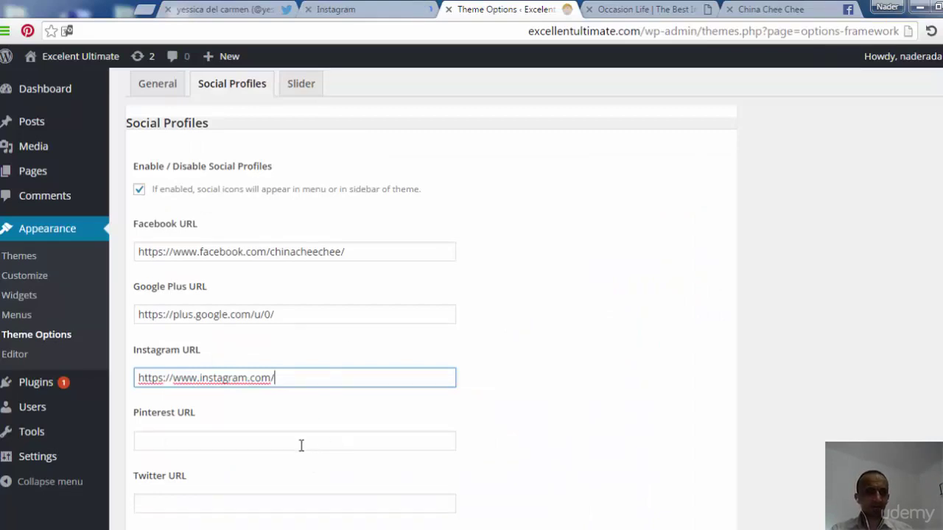
left_click(250, 504)
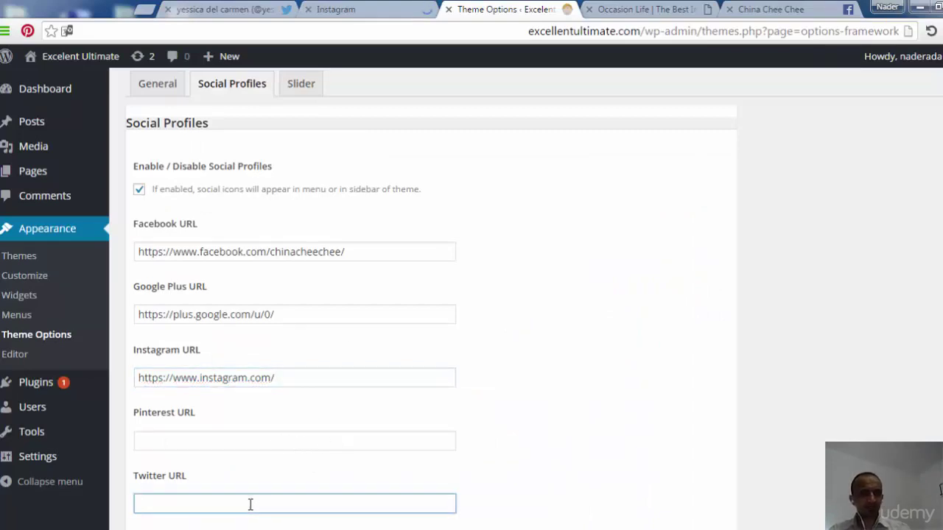
key("ctrl+v")
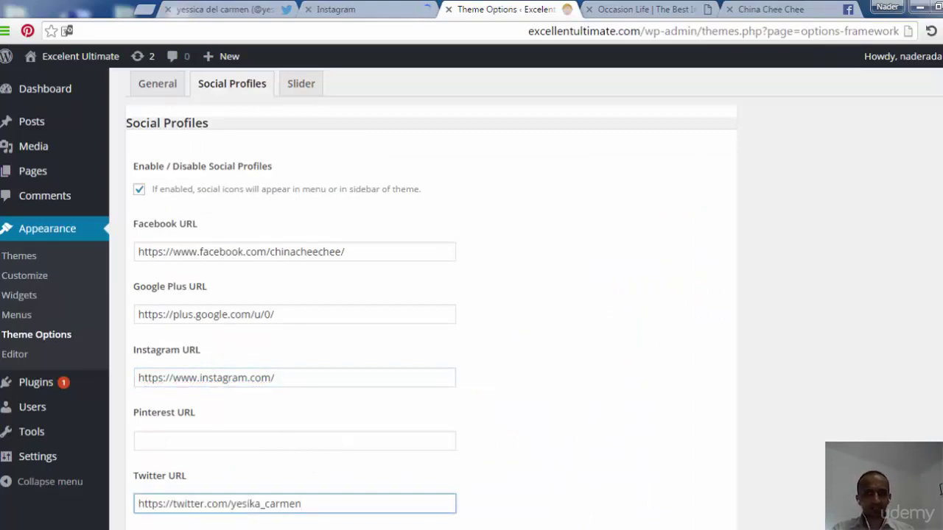
scroll(769, 388, "down", 3)
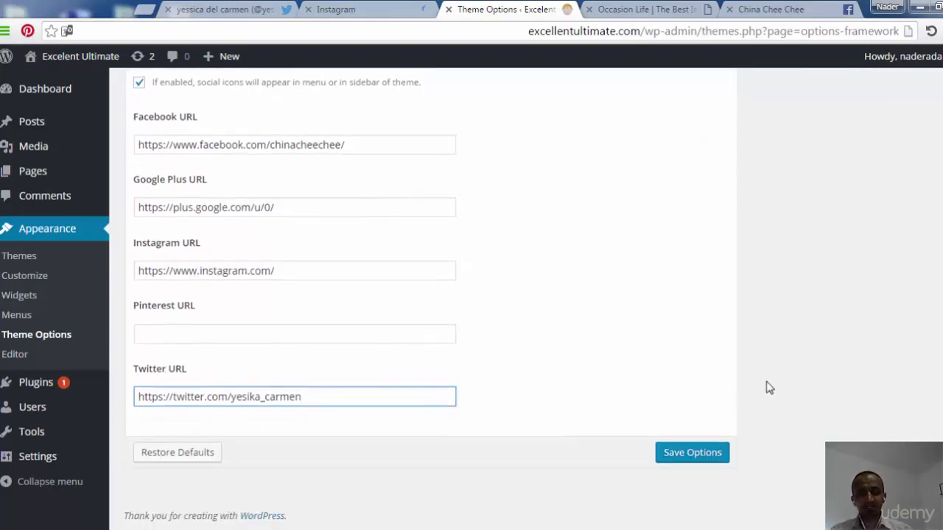
left_click(696, 457)
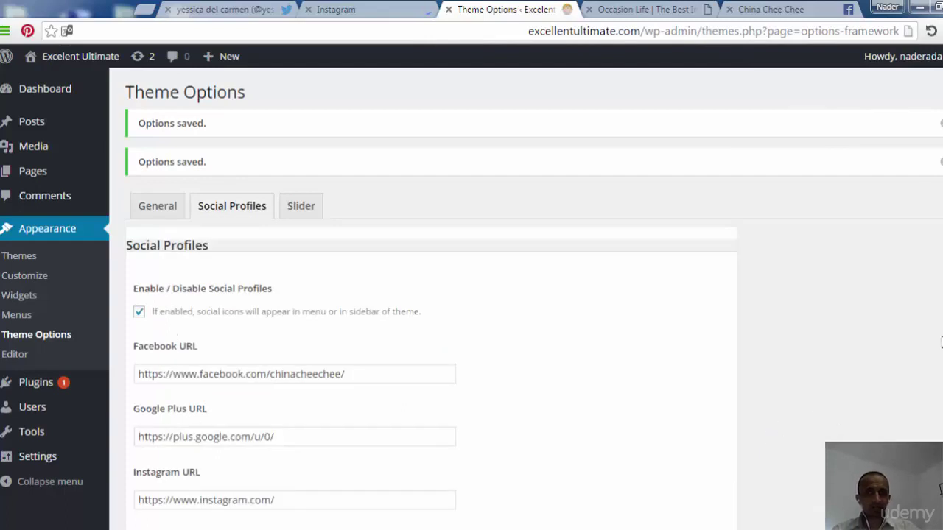
Step: Review the saved social profile URLs, and enable the content slider in the theme's Slider options
scroll(472, 295, "down", 1)
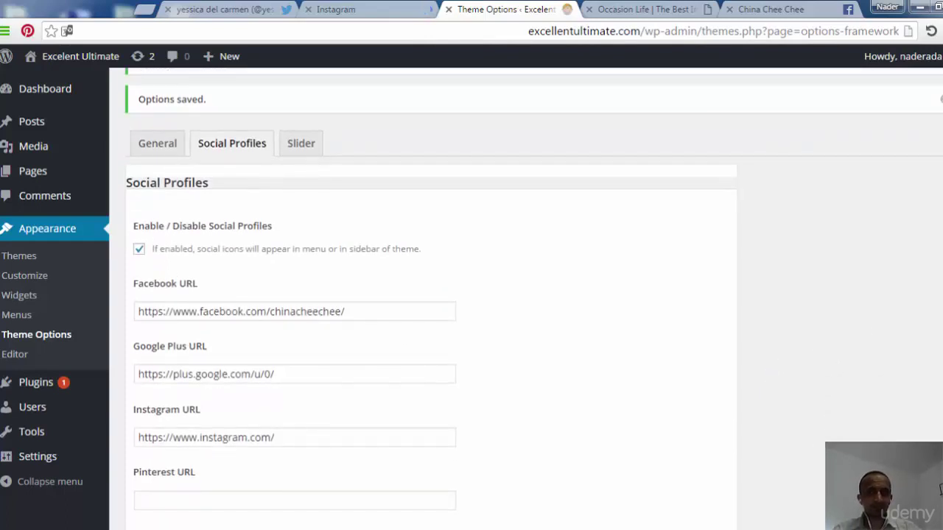
scroll(471, 295, "down", 3)
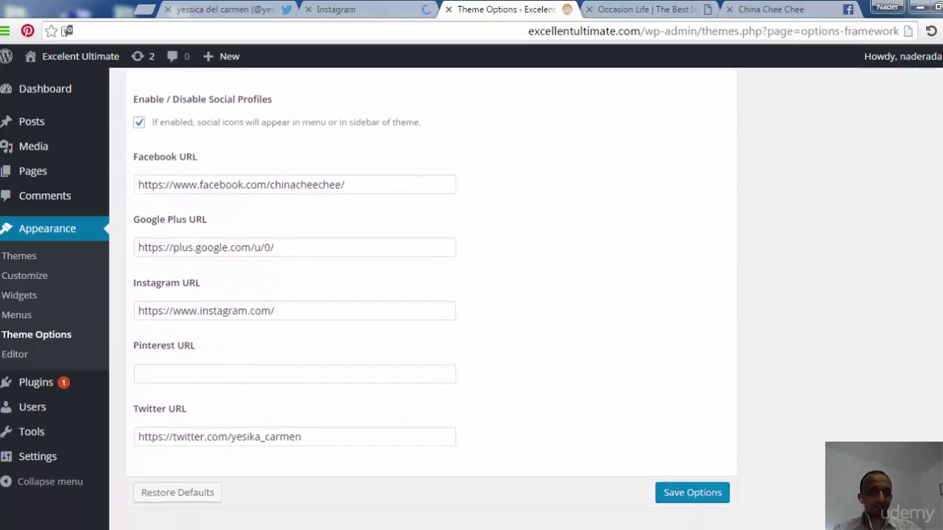
scroll(430, 298, "up", 1)
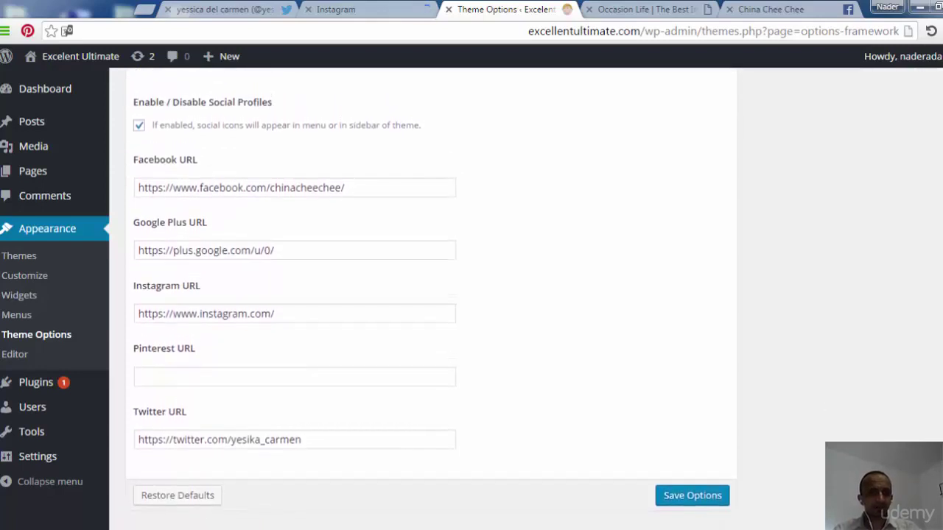
scroll(731, 224, "up", 3)
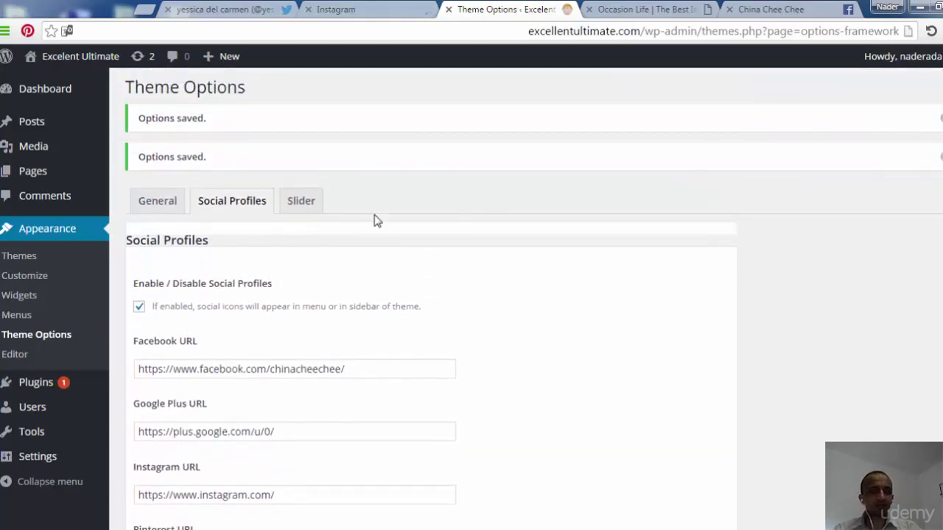
left_click(305, 204)
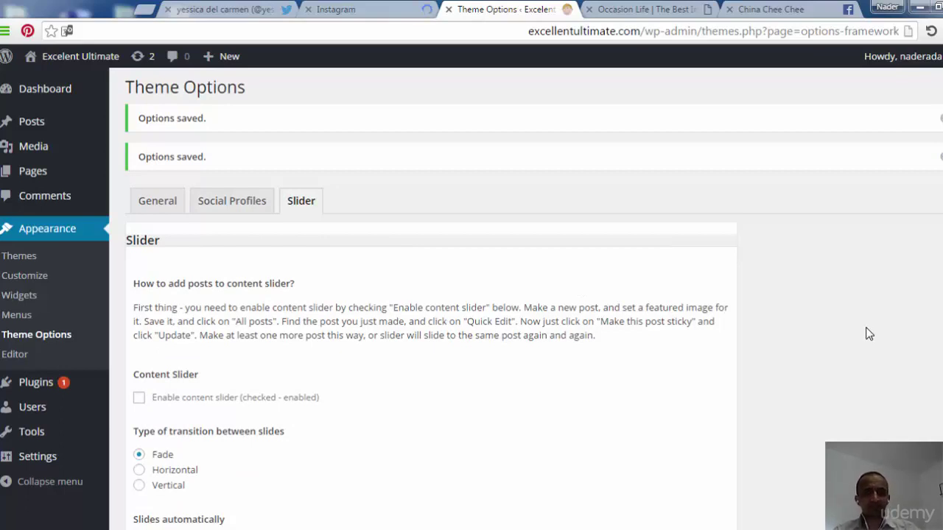
scroll(533, 299, "down", 1)
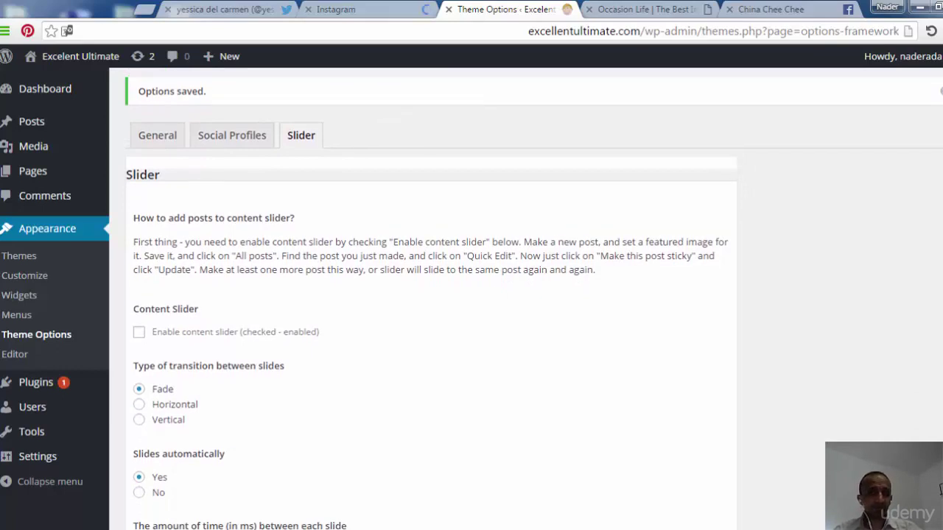
scroll(534, 300, "up", 1)
scroll(533, 299, "down", 1)
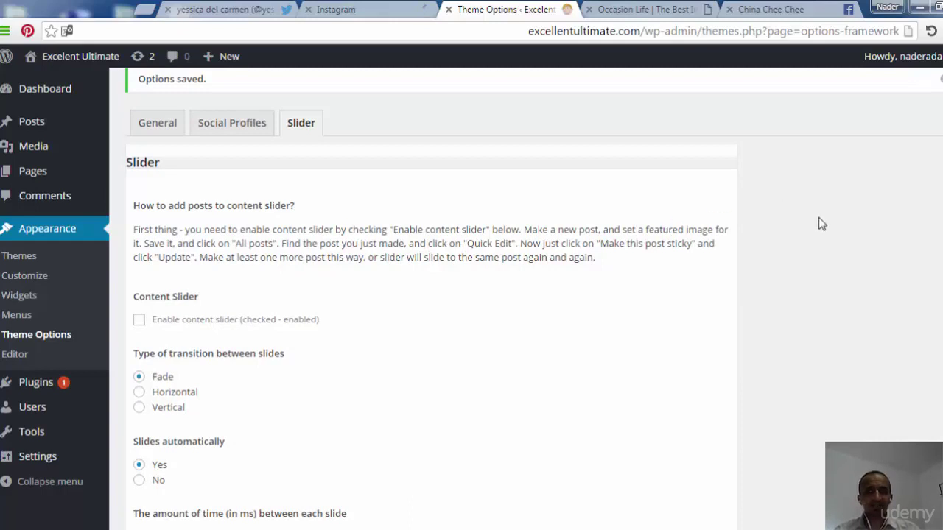
scroll(714, 238, "down", 1)
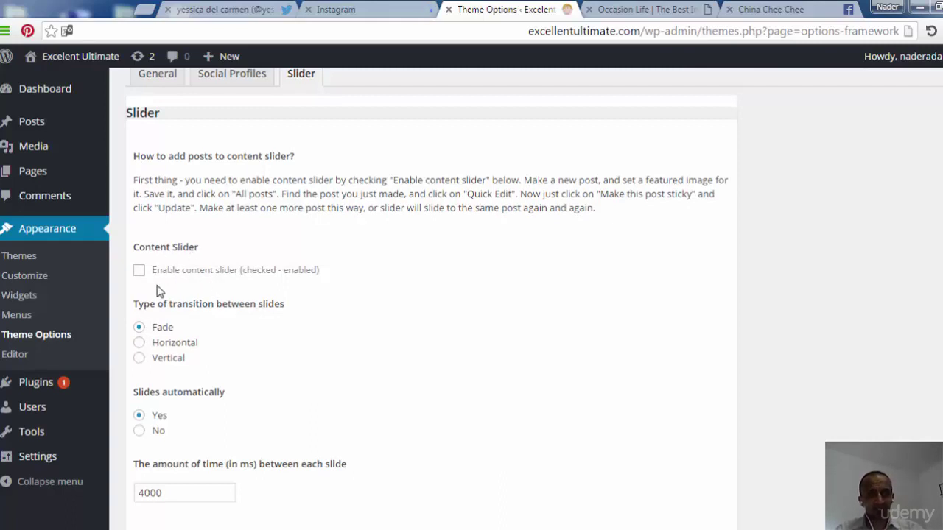
left_click(139, 271)
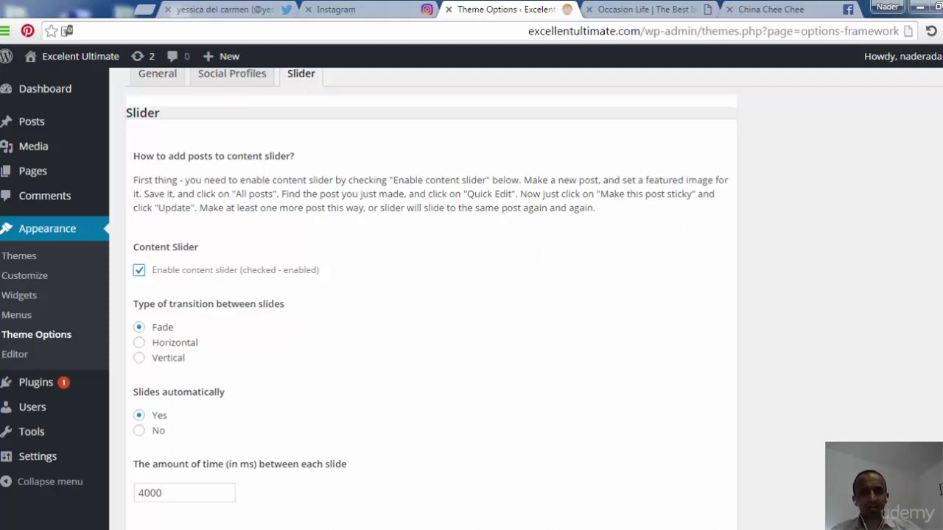
Step: Set the type of transition between slides to Horizontal
scroll(534, 299, "down", 1)
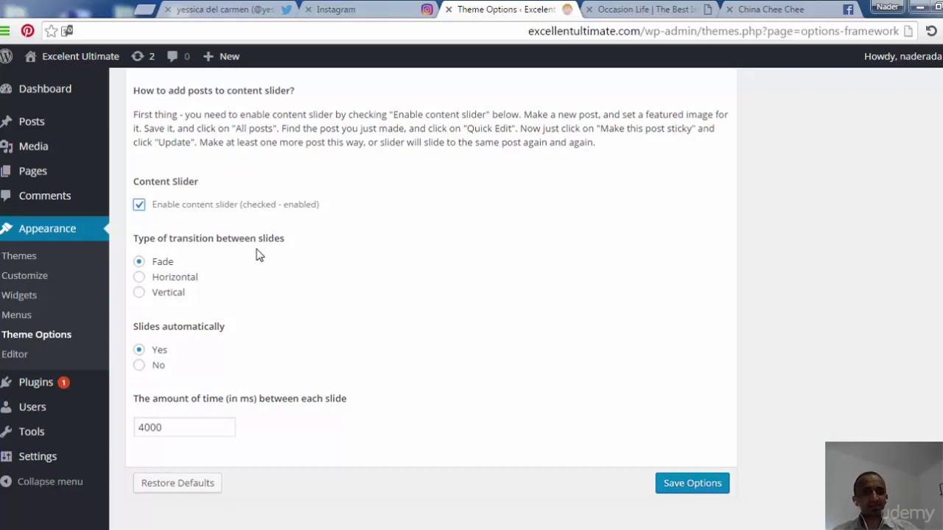
left_click(154, 277)
left_click(140, 293)
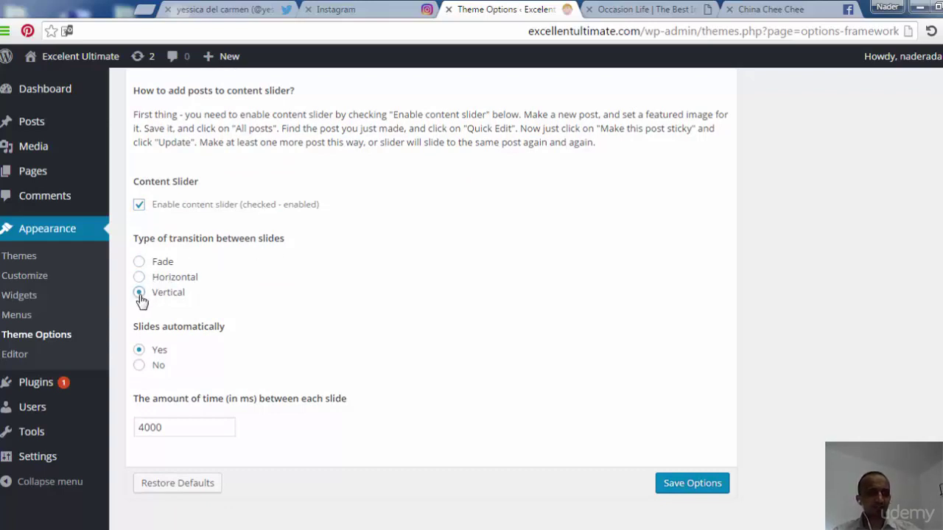
left_click(140, 277)
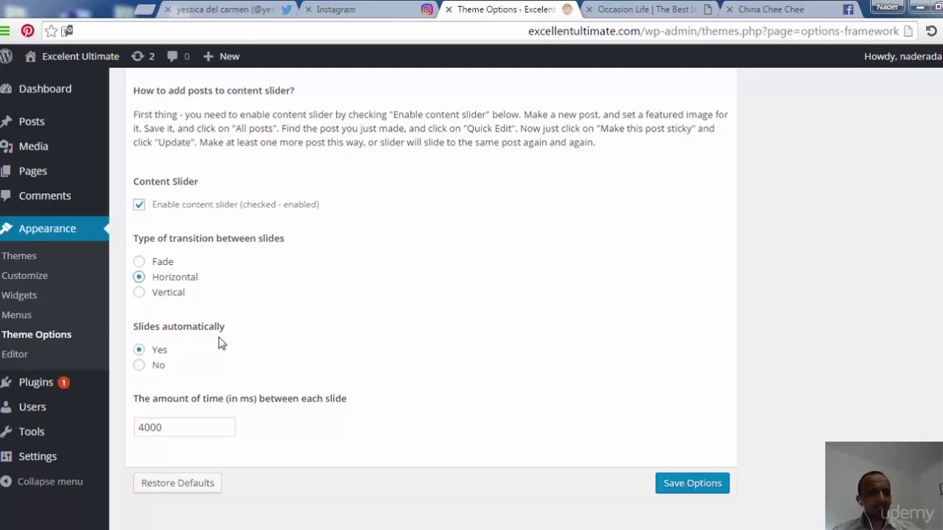
Step: Set the slider's automatic sliding to Yes and save the theme options
left_click(142, 366)
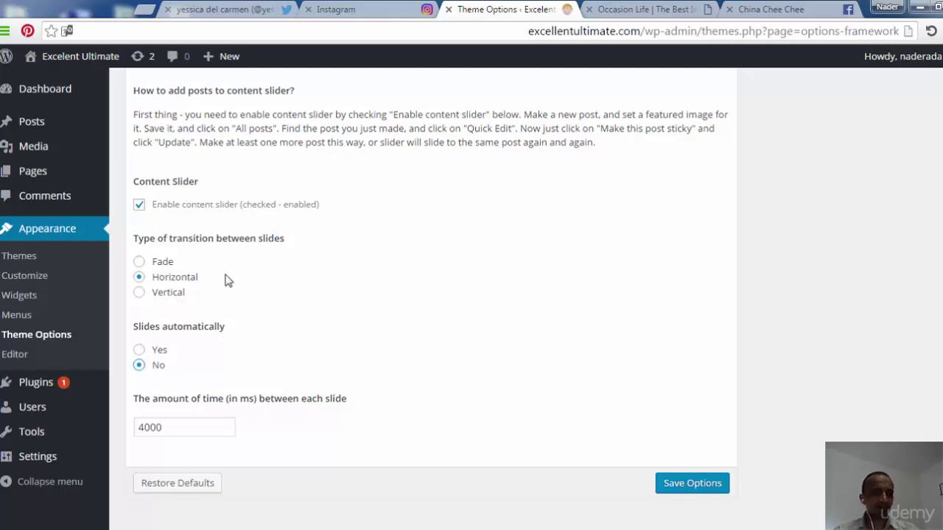
left_click(139, 351)
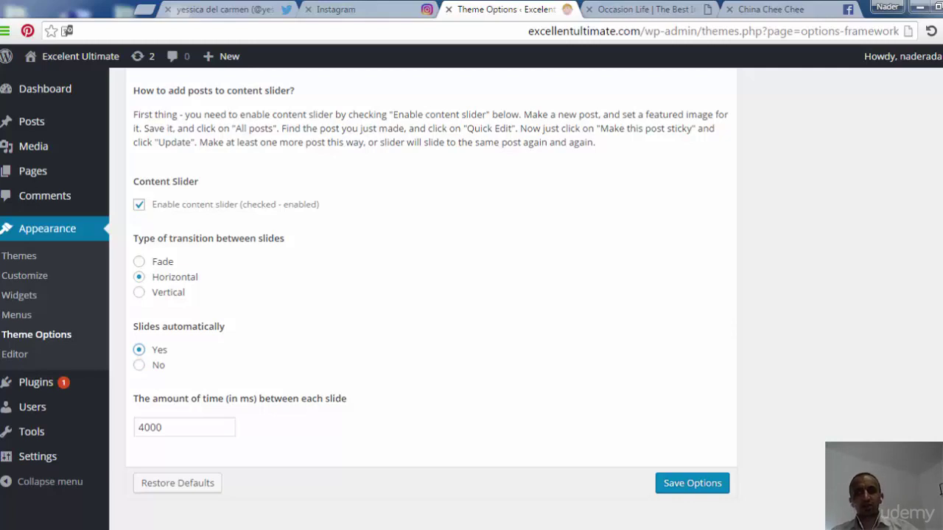
scroll(773, 333, "down", 1)
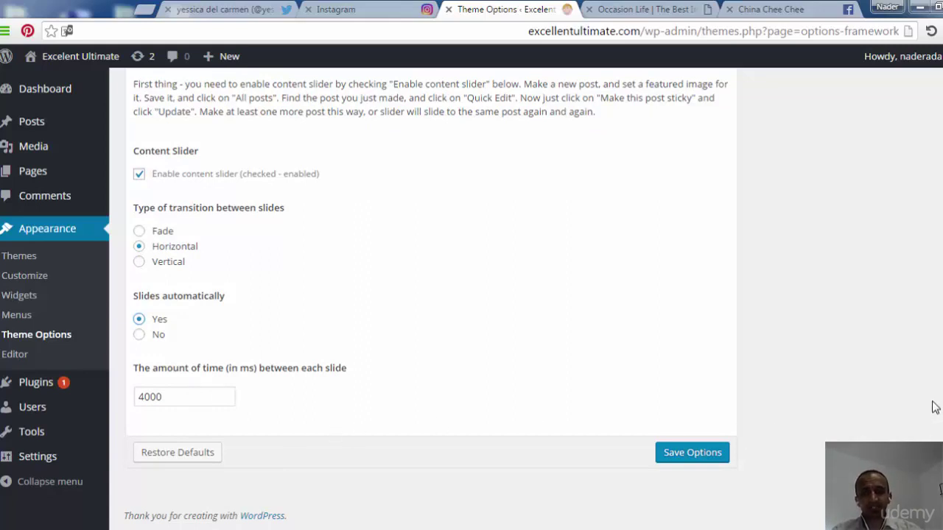
left_click(701, 457)
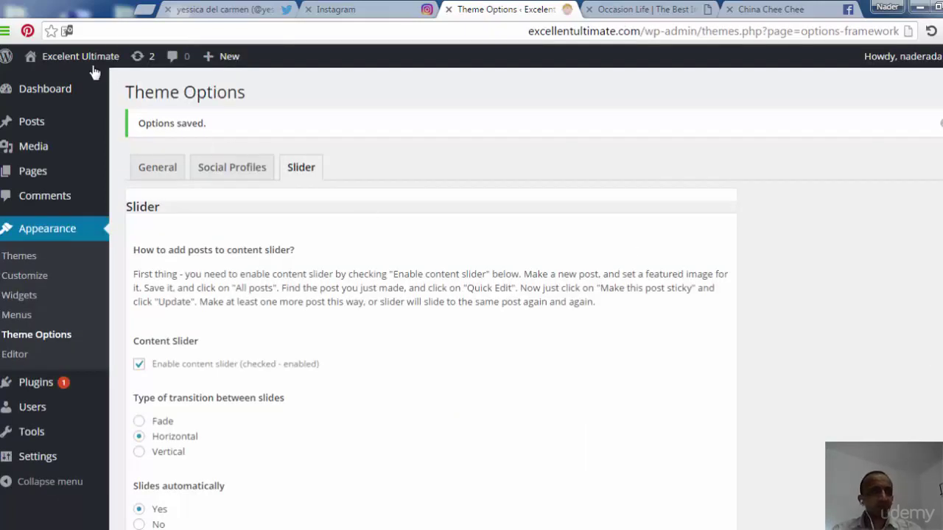
Step: Visit the live Excelent Ultimate site and examine the home page's header, social icons, latest posts and post list
mouse_move(85, 66)
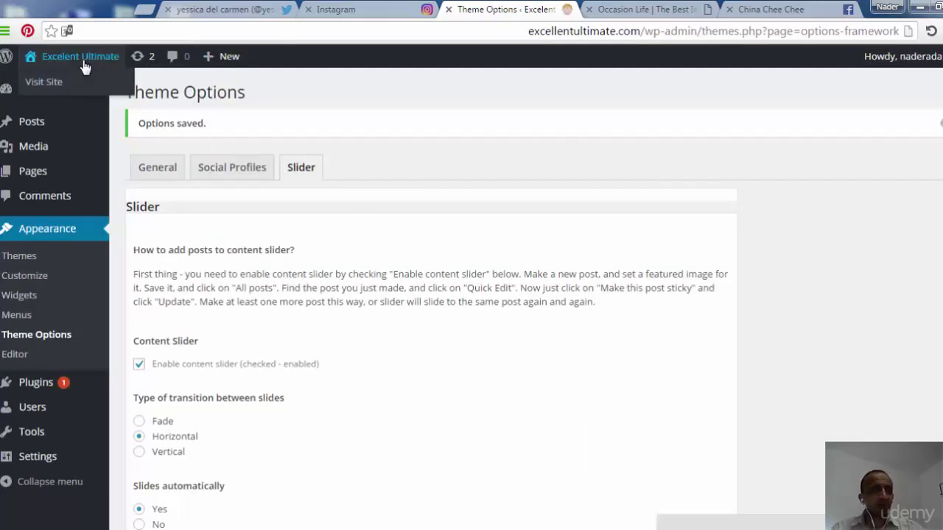
left_click(47, 87)
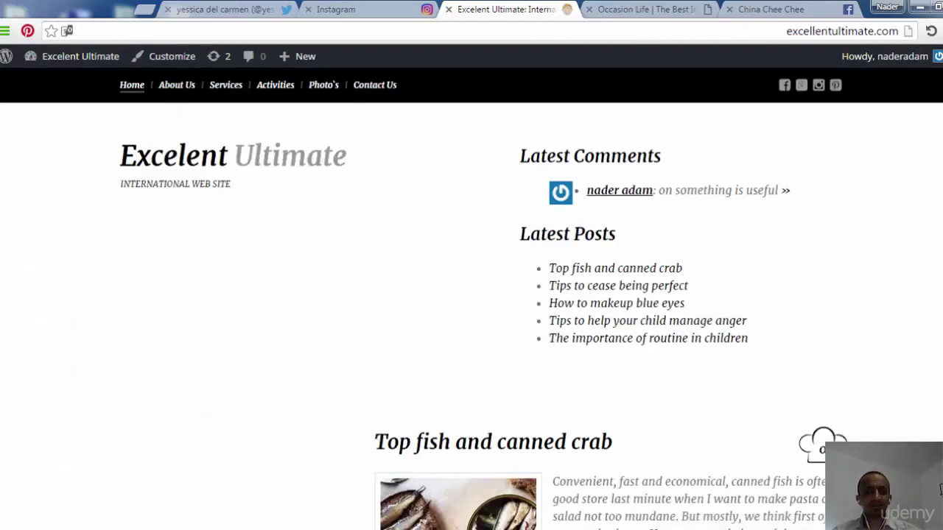
scroll(940, 488, "down", 5)
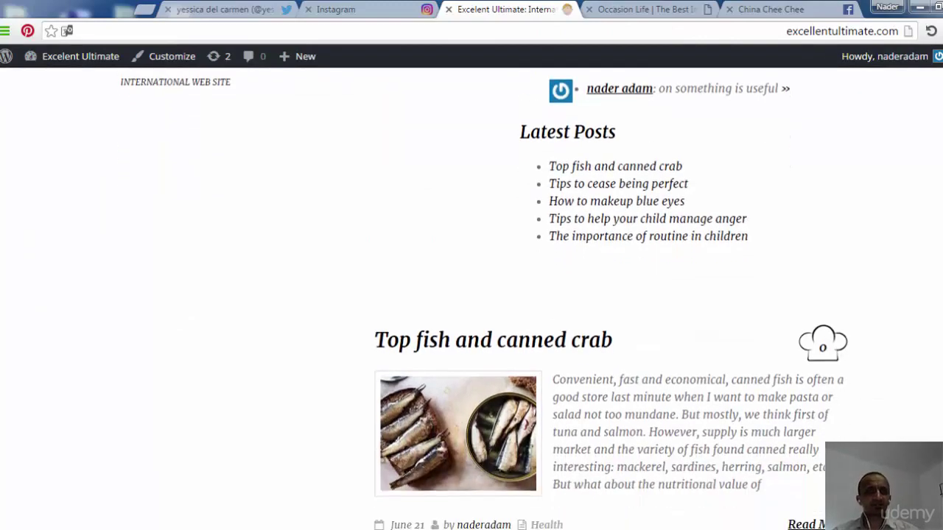
scroll(940, 488, "down", 10)
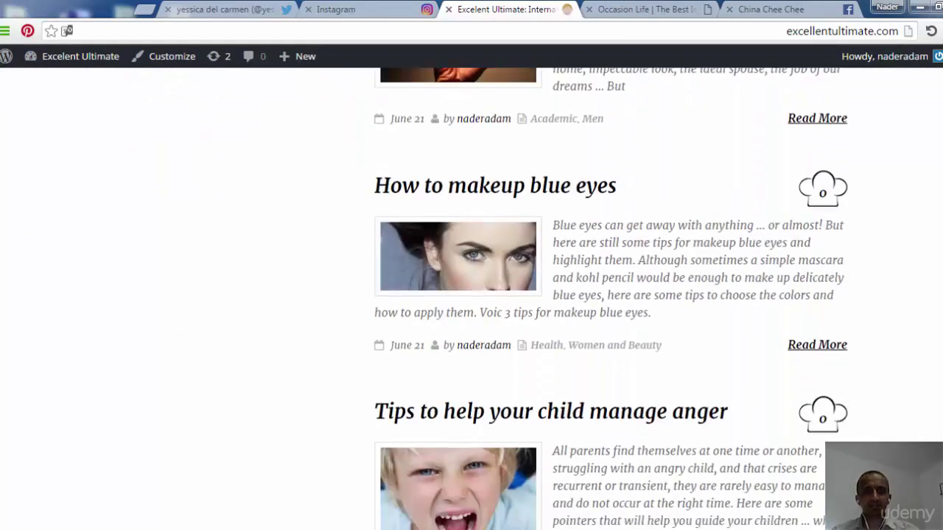
scroll(940, 488, "down", 12)
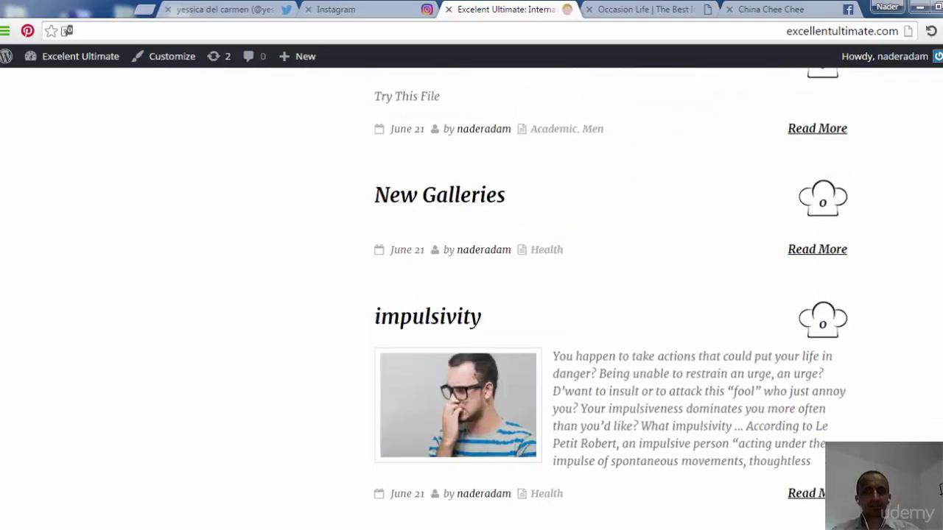
scroll(939, 488, "up", 6)
scroll(939, 488, "up", 20)
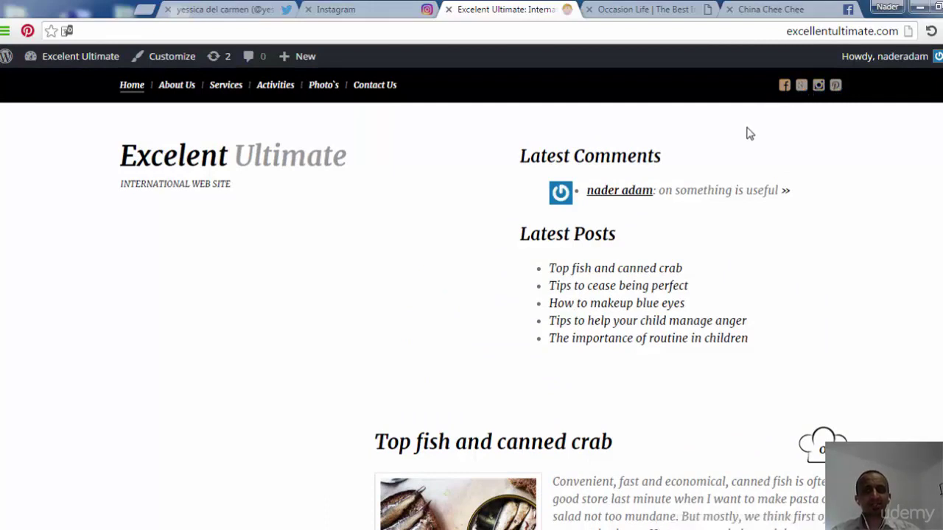
scroll(471, 294, "down", 7)
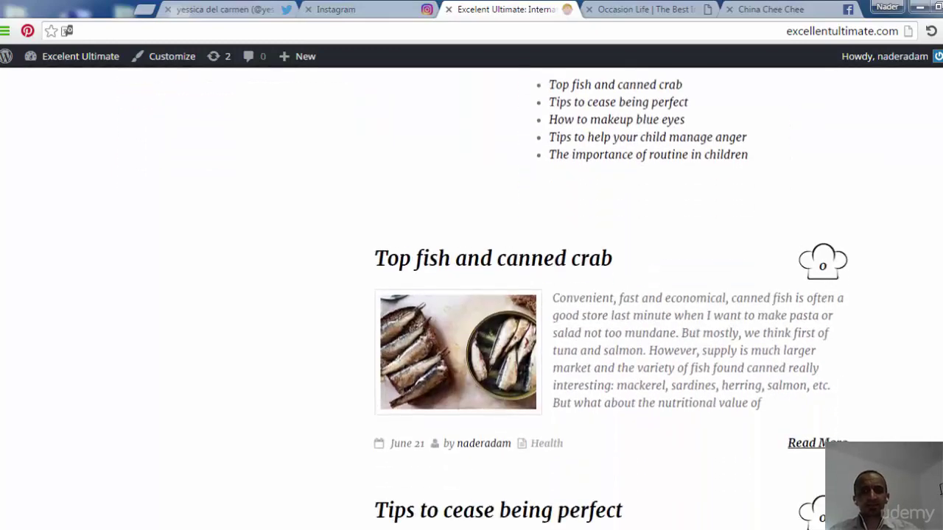
scroll(611, 301, "down", 7)
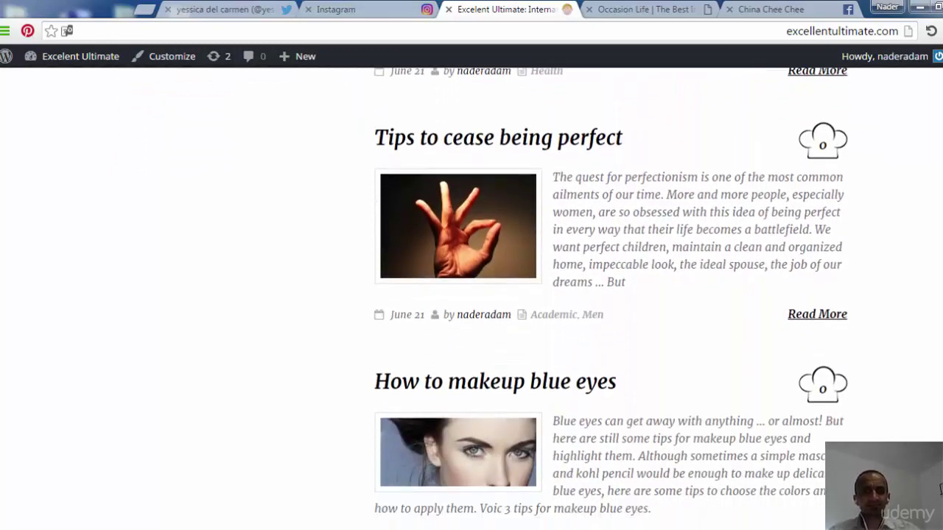
scroll(610, 300, "down", 3)
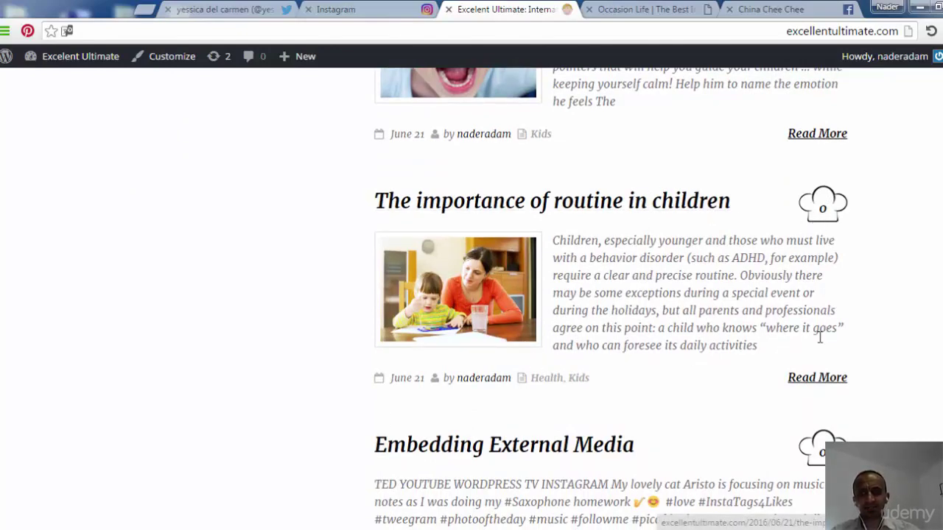
scroll(610, 298, "down", 3)
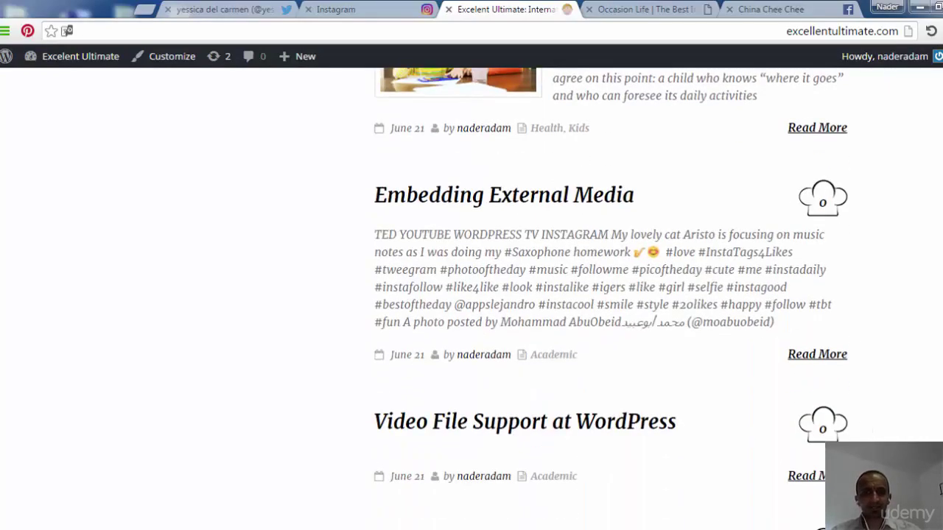
scroll(611, 298, "down", 2)
scroll(611, 299, "up", 10)
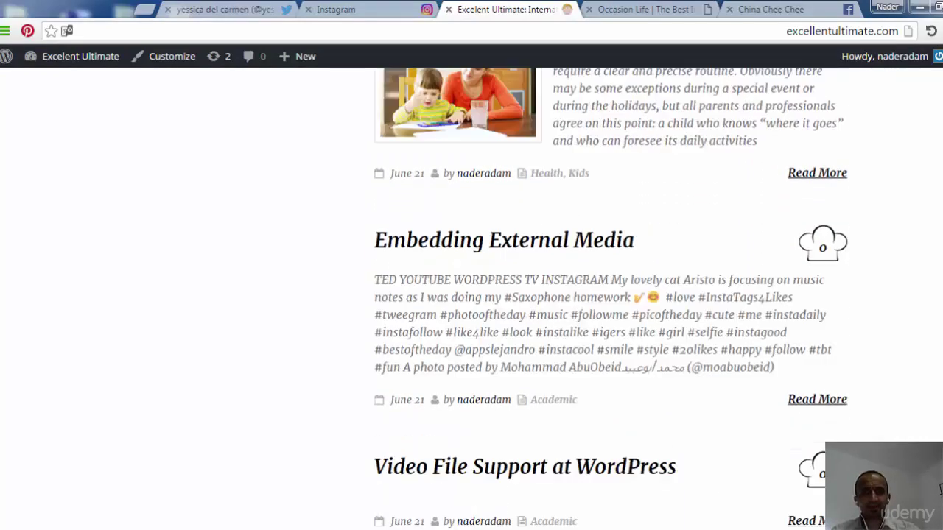
Step: Look over the home page's post list and header area once more on the live site
scroll(610, 299, "up", 8)
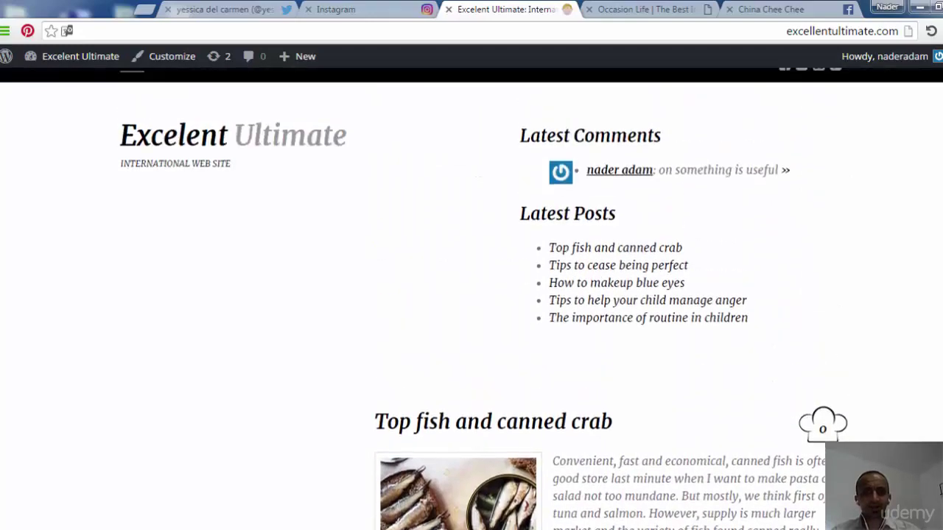
scroll(611, 299, "down", 4)
scroll(668, 109, "down", 3)
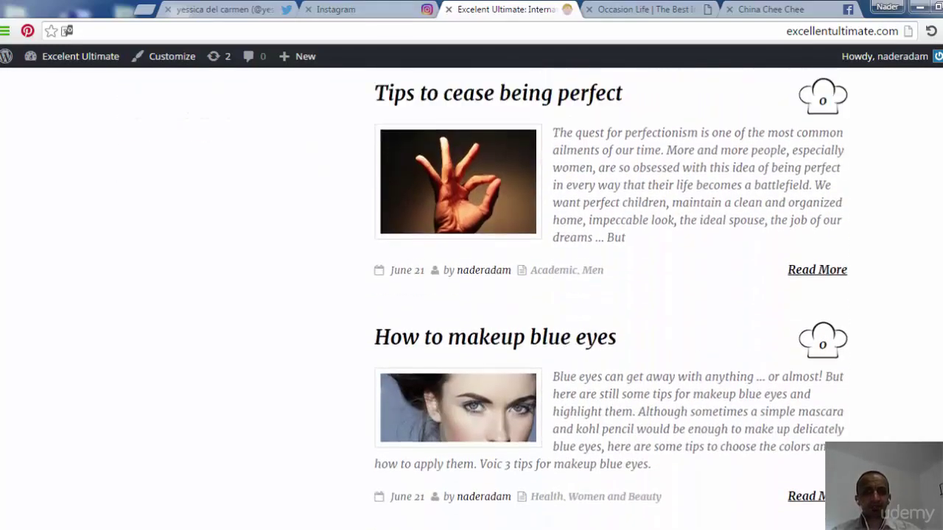
scroll(668, 109, "up", 8)
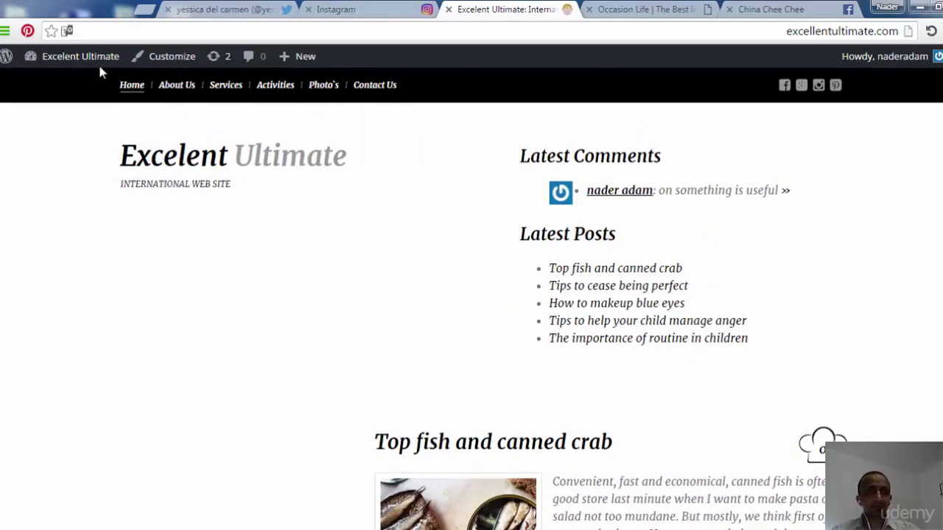
Step: Return from the live site to the WordPress dashboard and open the Theme Options
mouse_move(92, 62)
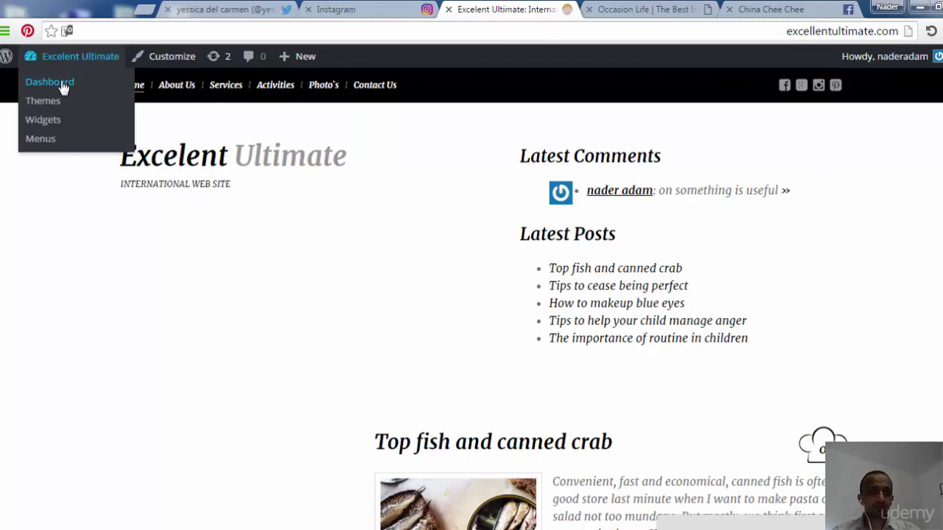
left_click(62, 87)
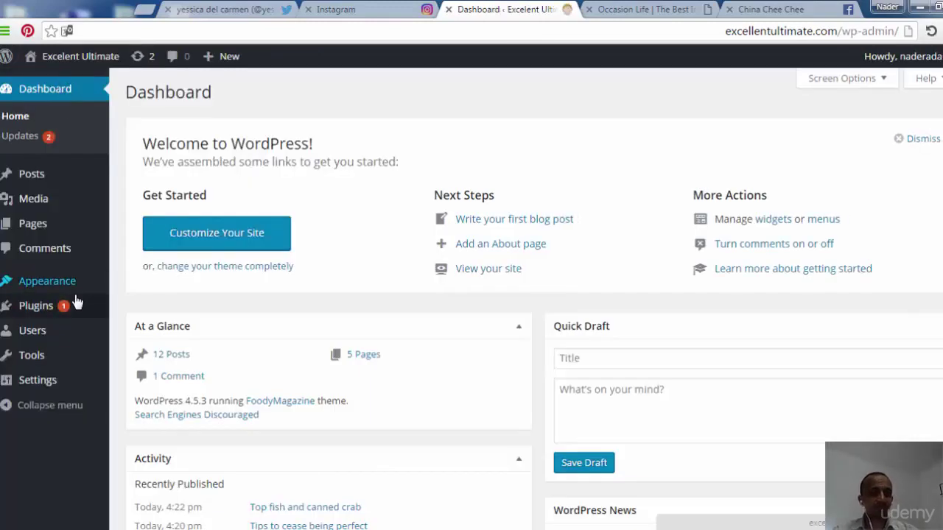
mouse_move(73, 291)
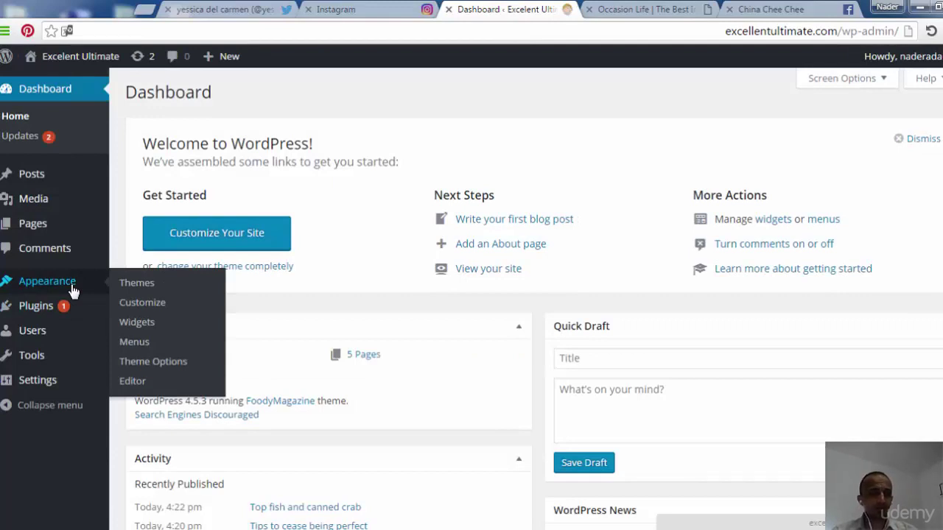
left_click(151, 365)
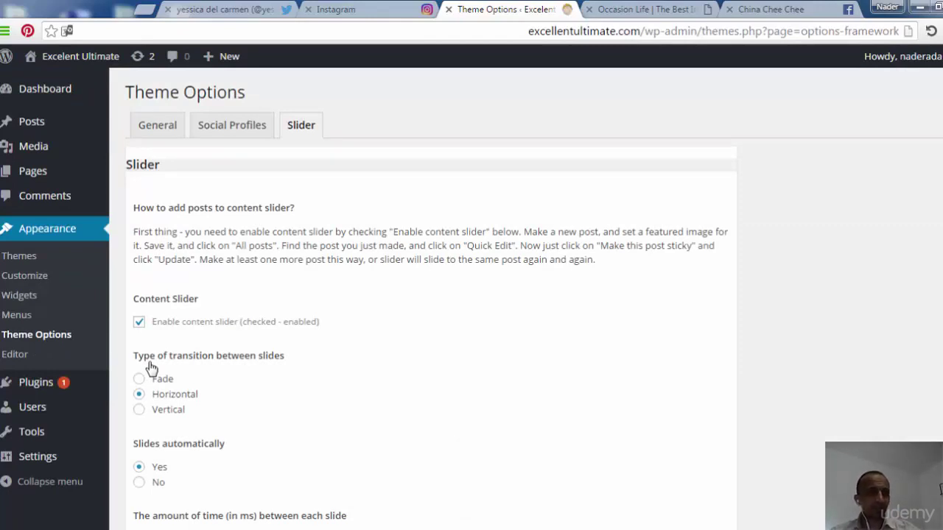
Step: Set the General option Default Site Layout to content with a right sidebar, and save the options
left_click(250, 131)
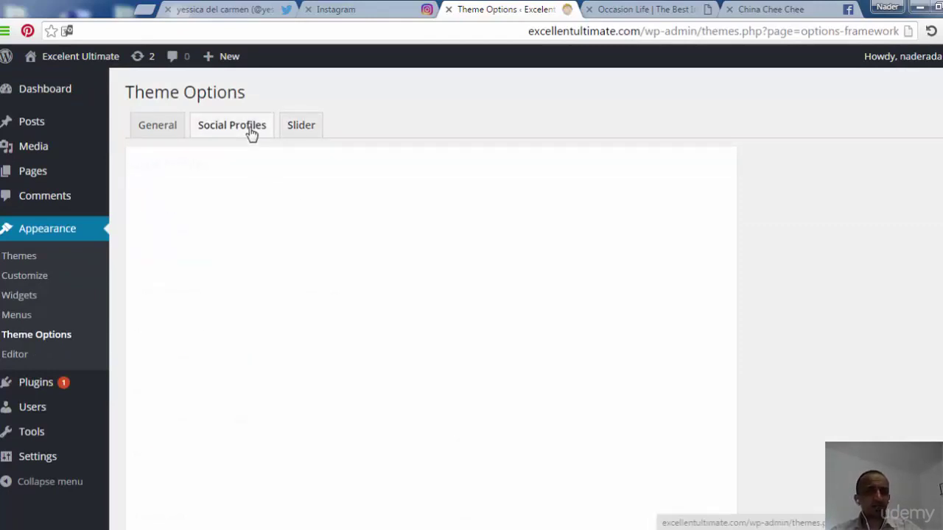
left_click(169, 126)
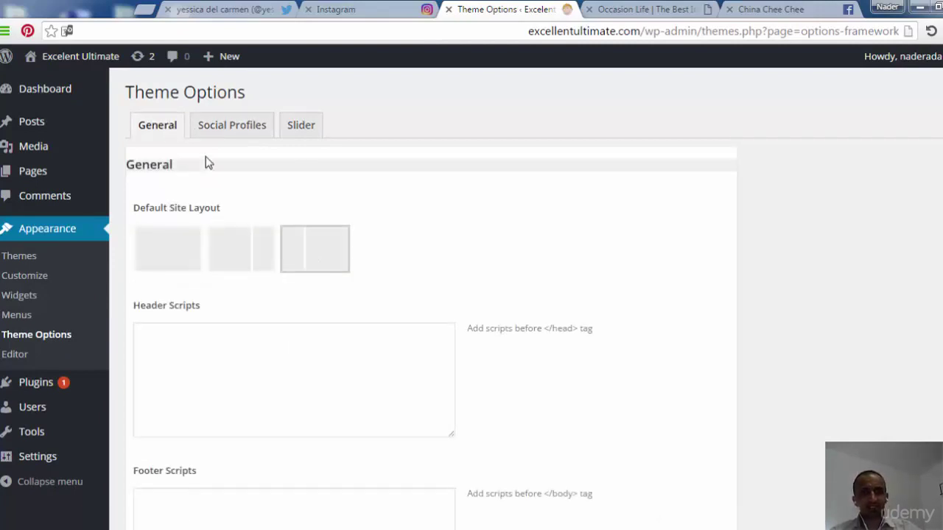
left_click(238, 244)
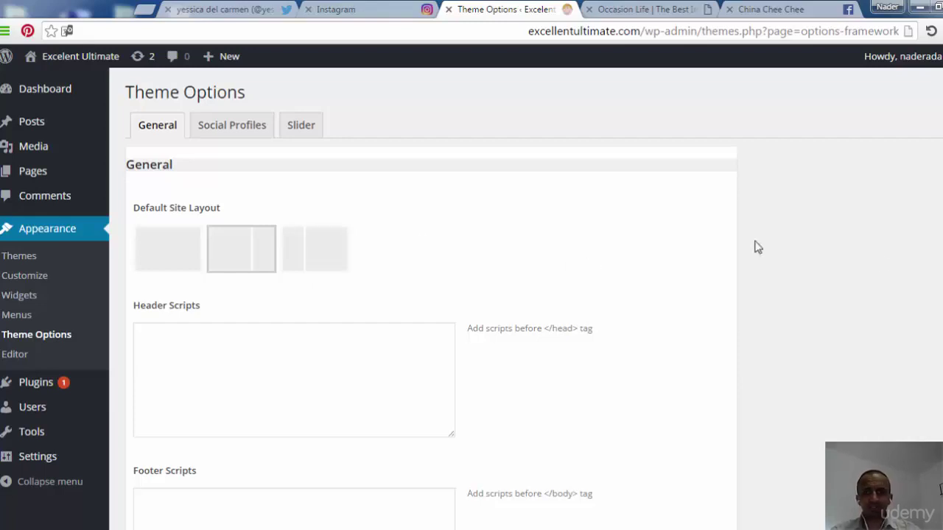
scroll(895, 261, "down", 5)
scroll(431, 295, "down", 1)
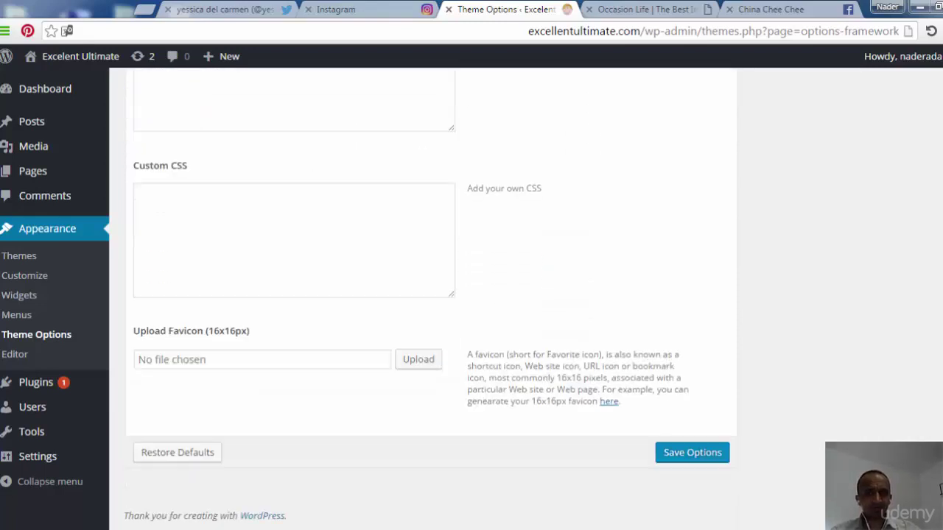
left_click(676, 454)
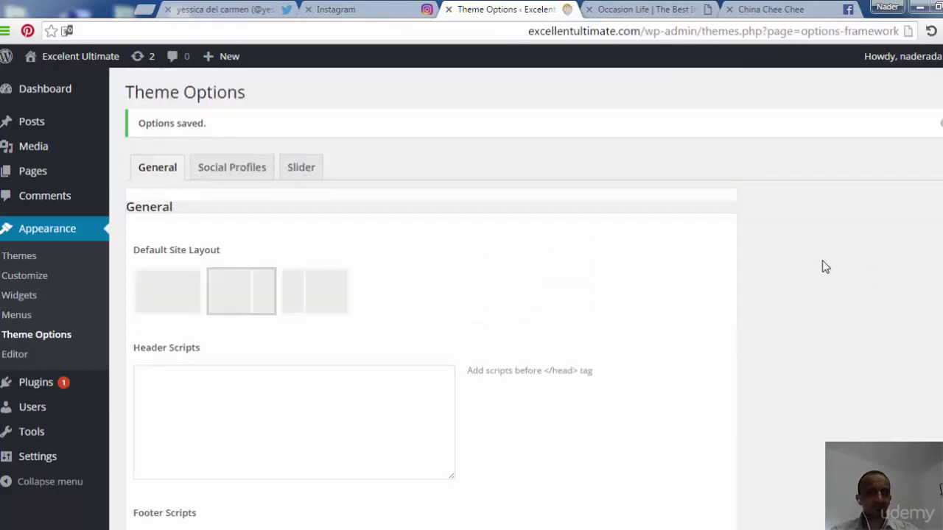
Step: Read the Slider instructions on adding posts to the content slider, and open the list of all posts
left_click(315, 171)
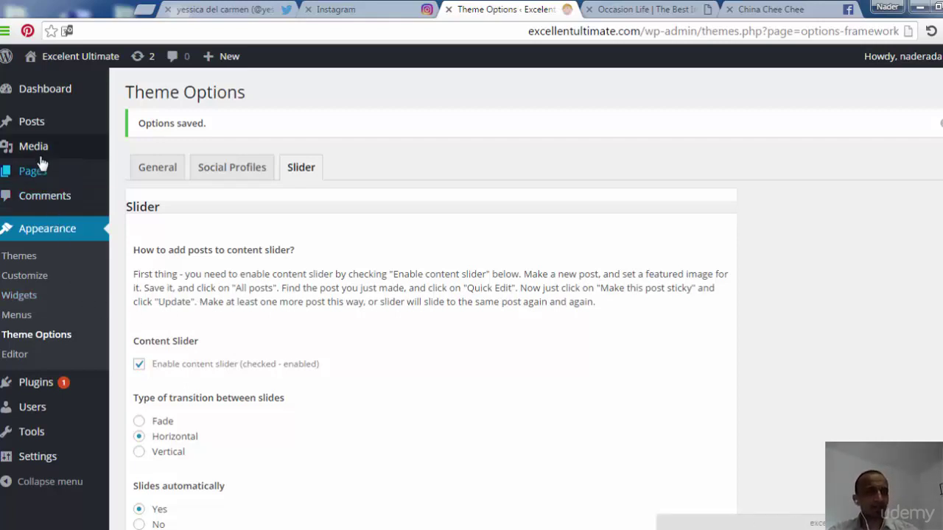
mouse_move(34, 129)
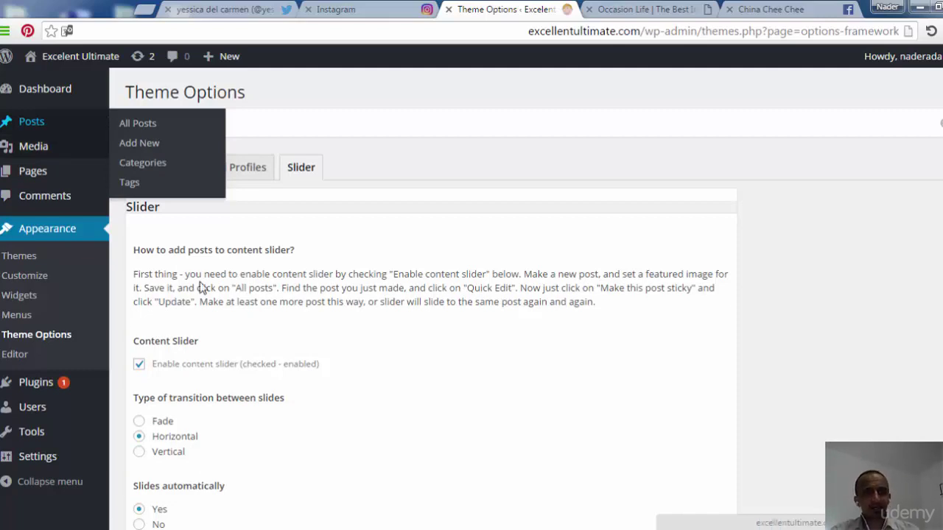
left_click(40, 129)
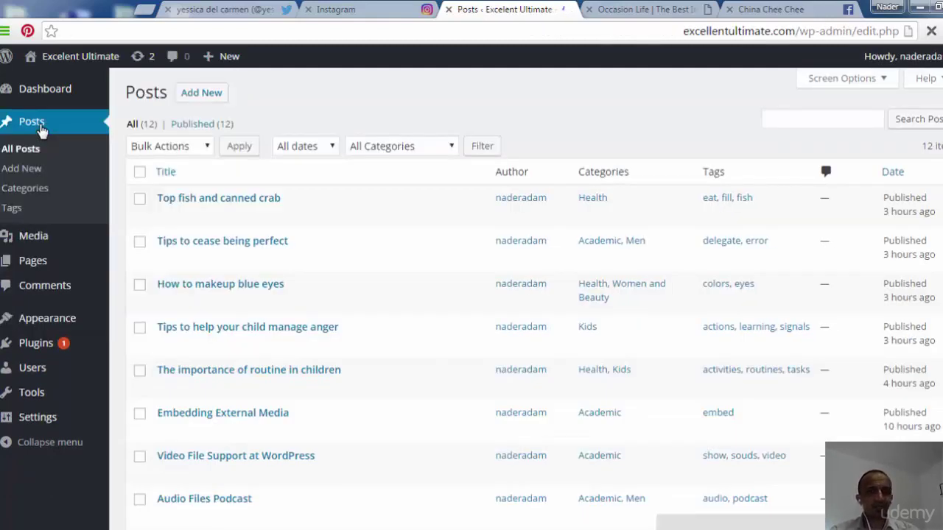
Step: Select the five posts from "Top fish and canned crab" through "The importance of routine in children" and open them for bulk editing
scroll(671, 221, "down", 1)
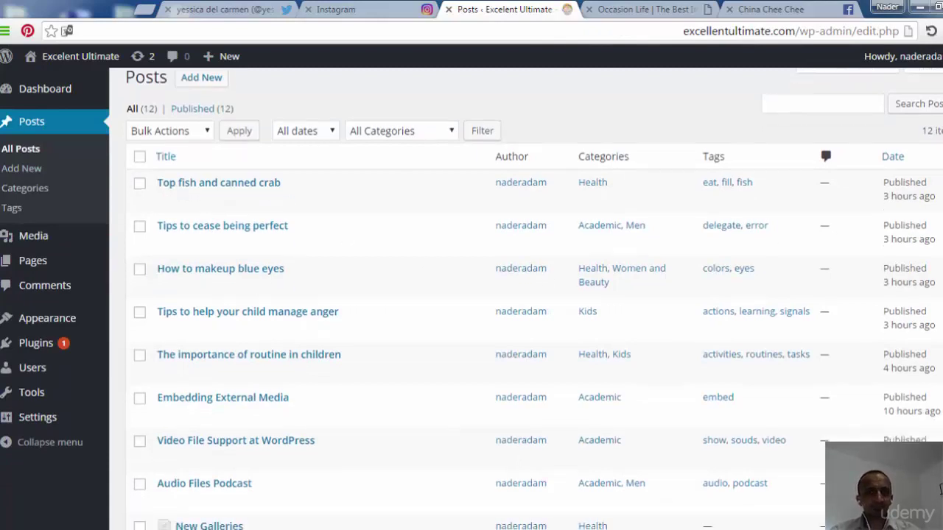
left_click(139, 140)
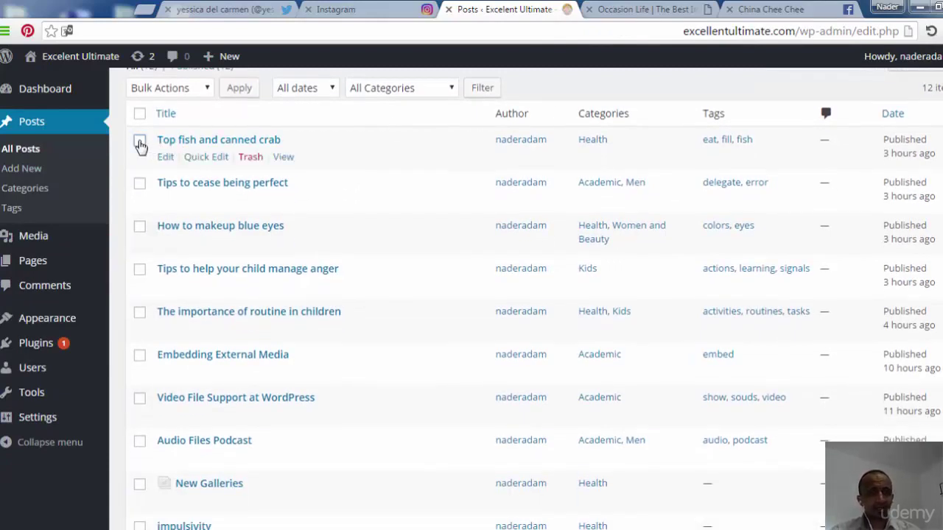
left_click(140, 183)
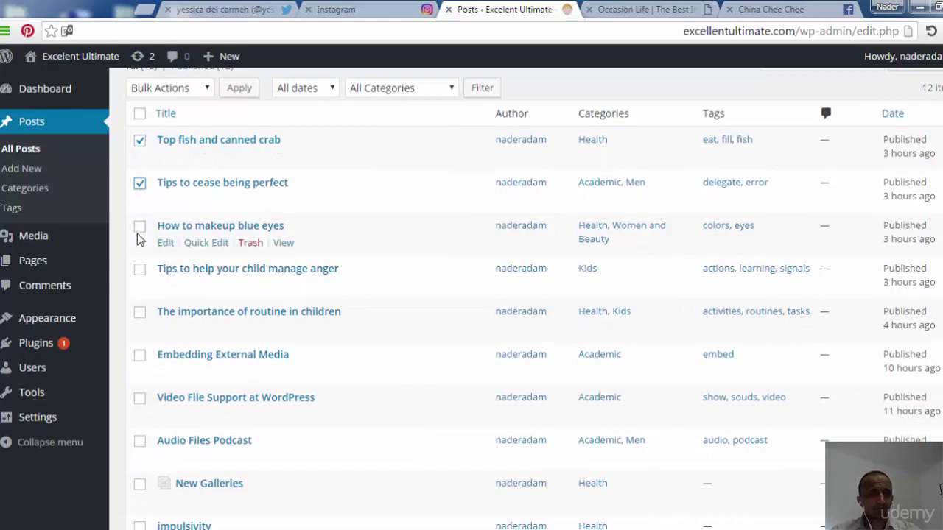
left_click(139, 226)
left_click(140, 268)
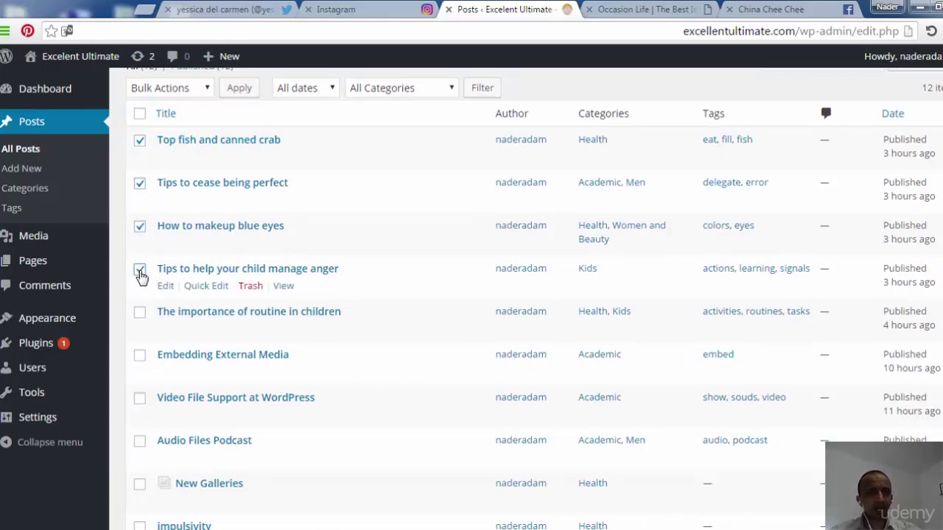
left_click(141, 313)
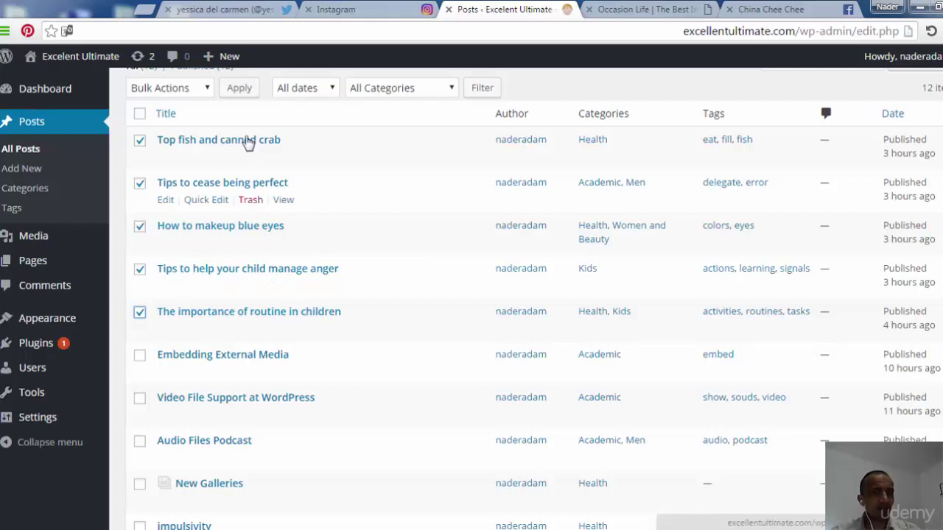
scroll(423, 195, "up", 1)
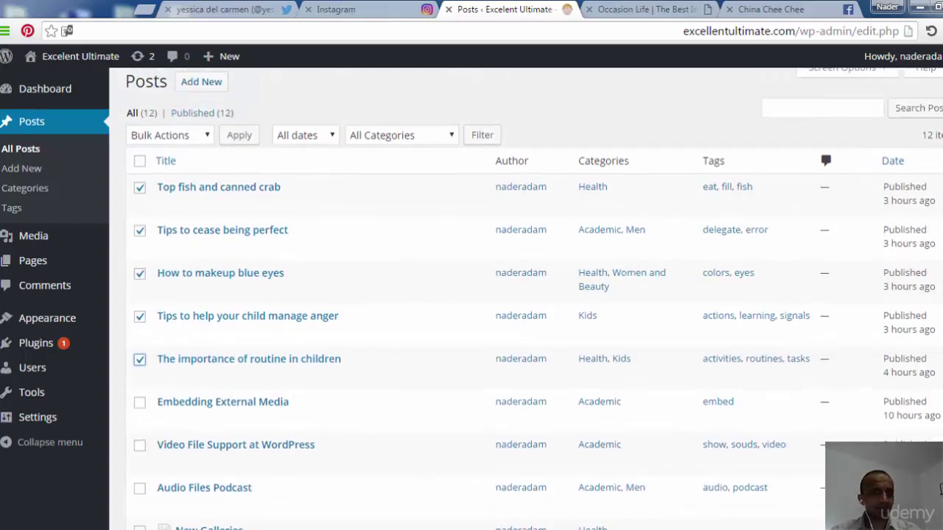
left_click(205, 137)
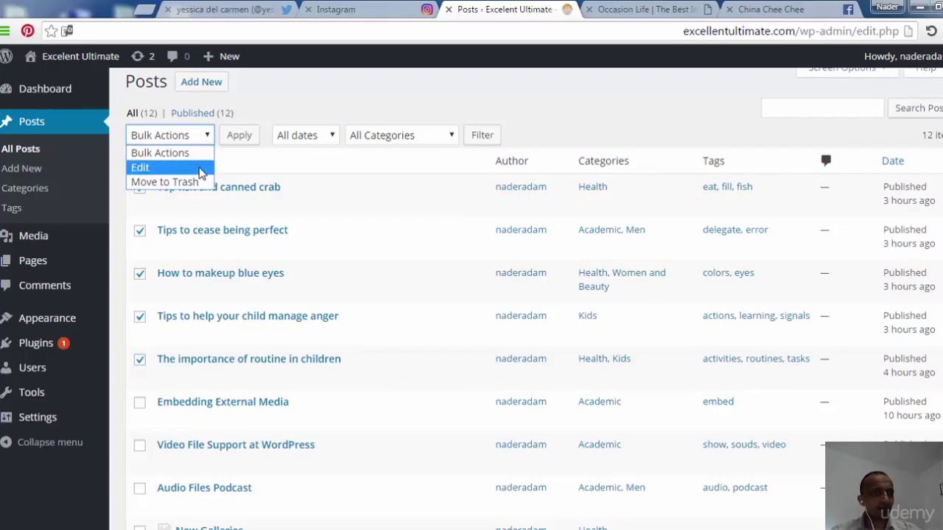
left_click(140, 167)
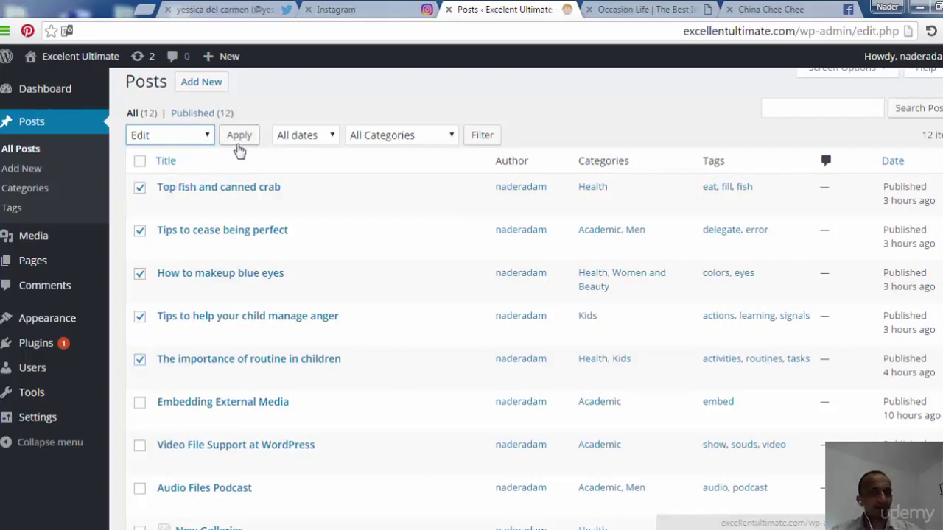
left_click(237, 142)
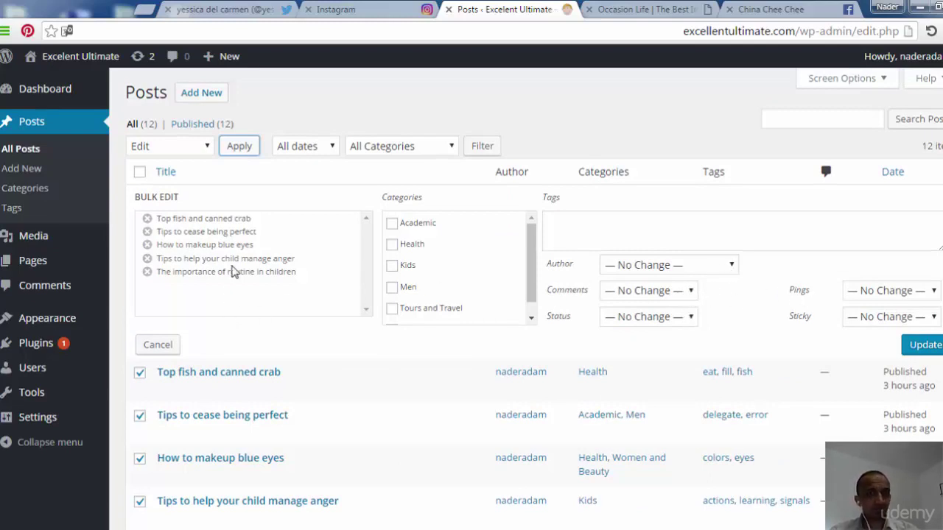
Step: Set the Sticky option to Sticky for the five bulk-edited posts, update them and check the posts list
left_click(446, 153)
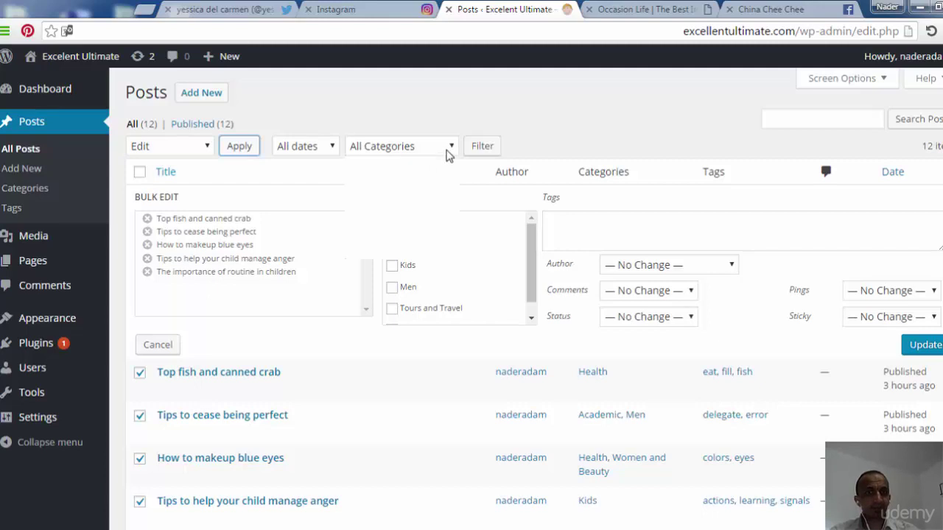
left_click(446, 152)
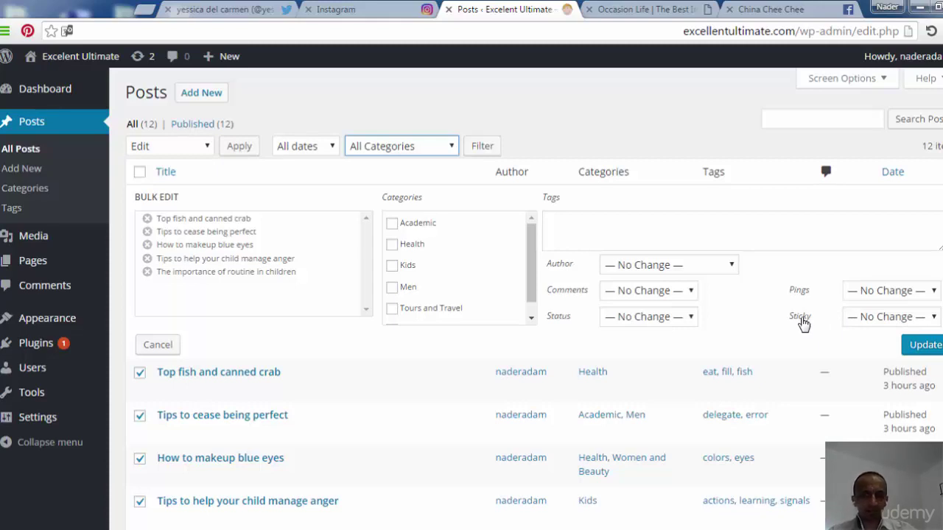
left_click(905, 323)
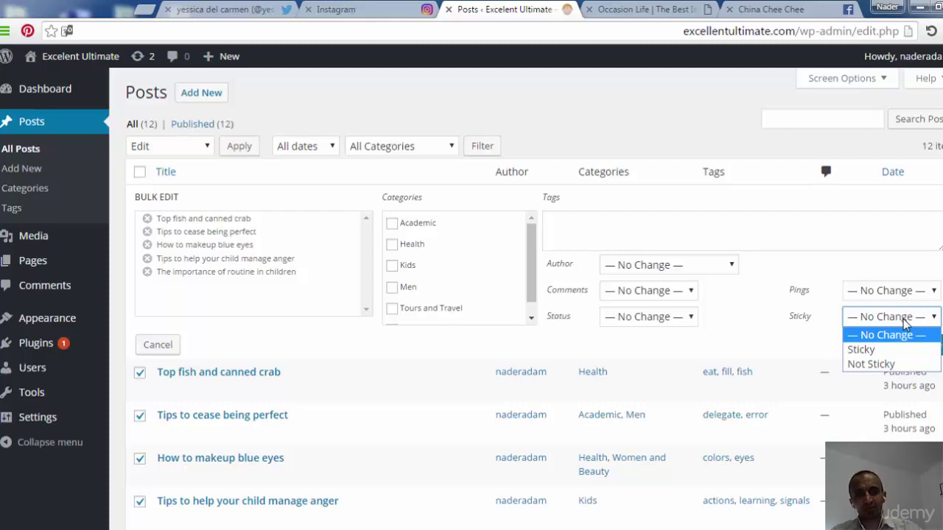
left_click(874, 351)
left_click(929, 346)
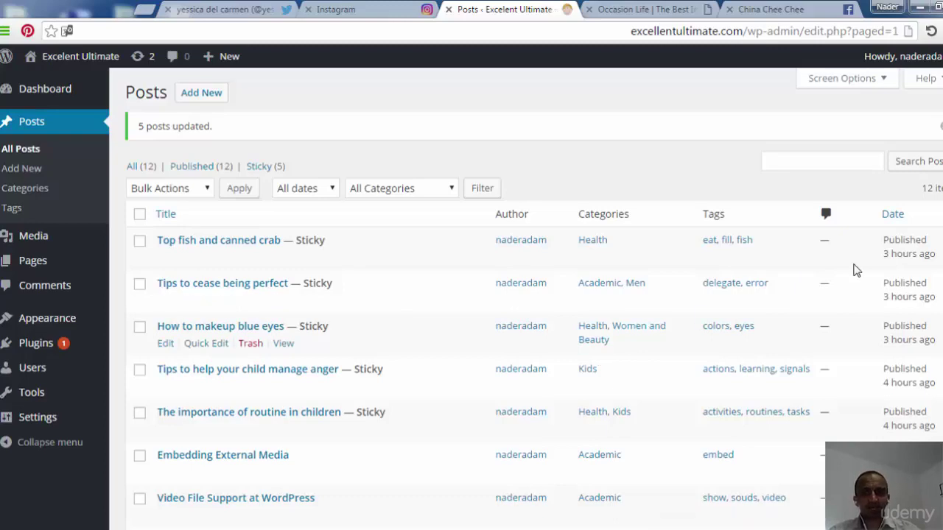
scroll(939, 488, "down", 1)
scroll(940, 488, "down", 2)
scroll(940, 488, "up", 2)
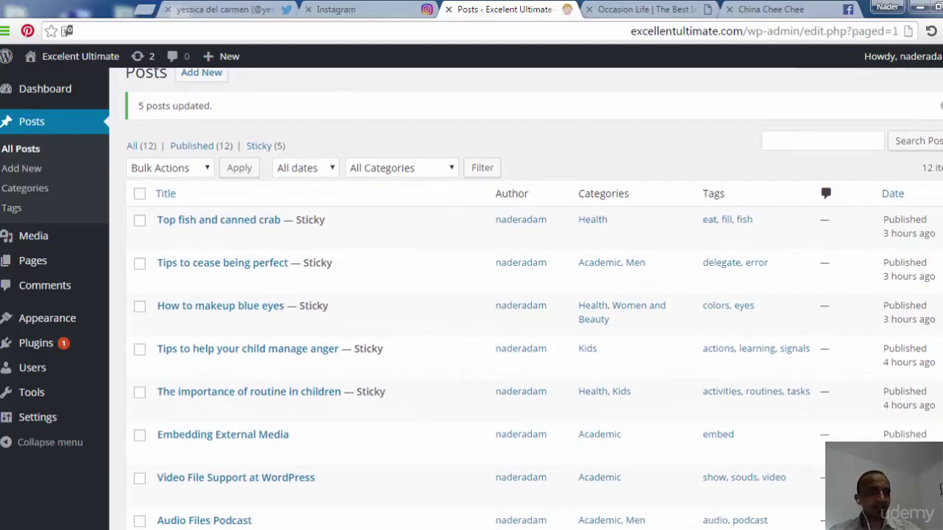
scroll(940, 488, "down", 1)
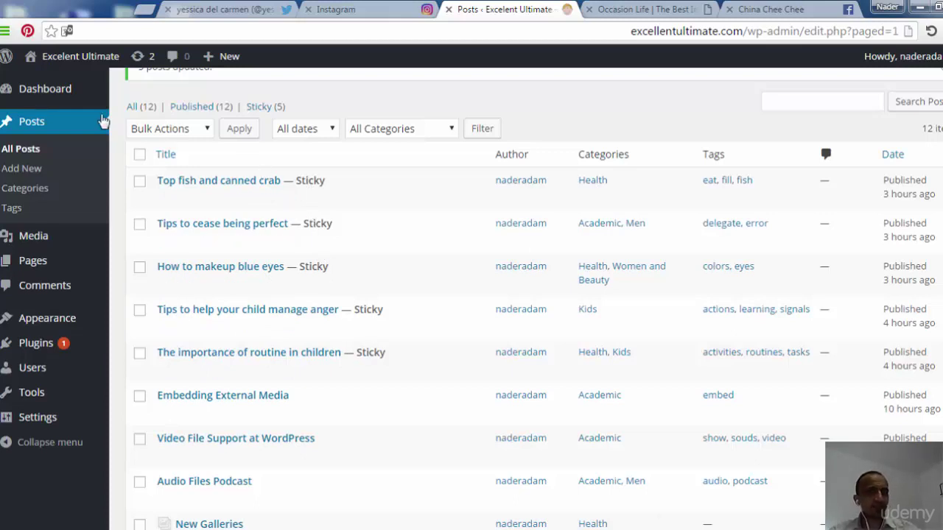
Step: Visit the live site and examine the home page's content slider and the posts below it
mouse_move(77, 60)
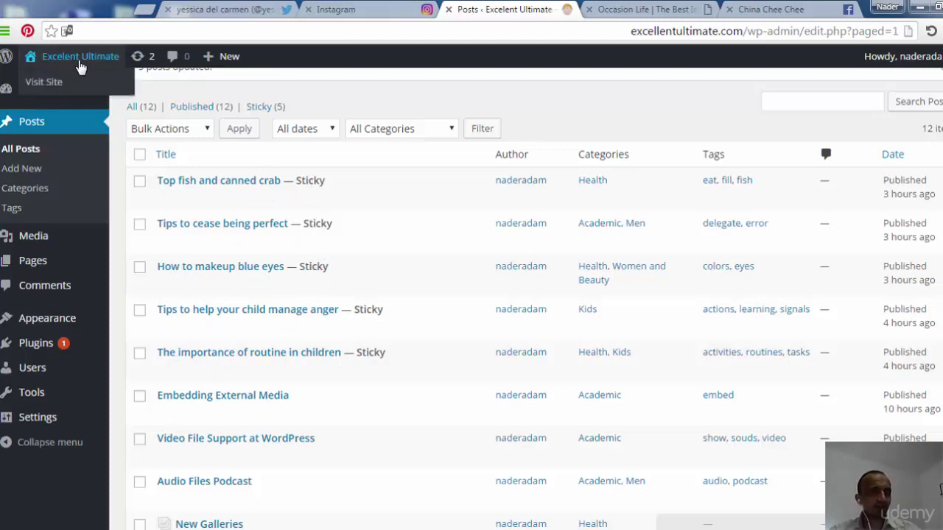
left_click(46, 85)
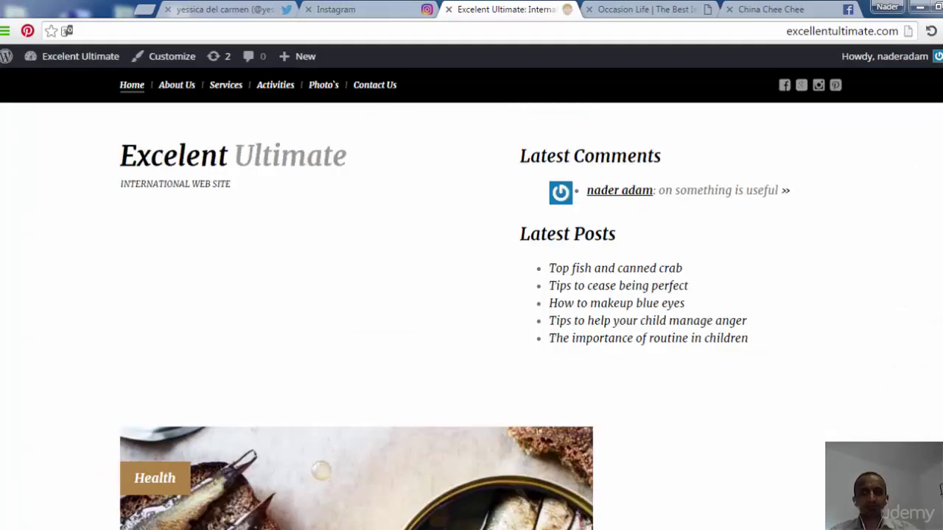
scroll(847, 246, "down", 4)
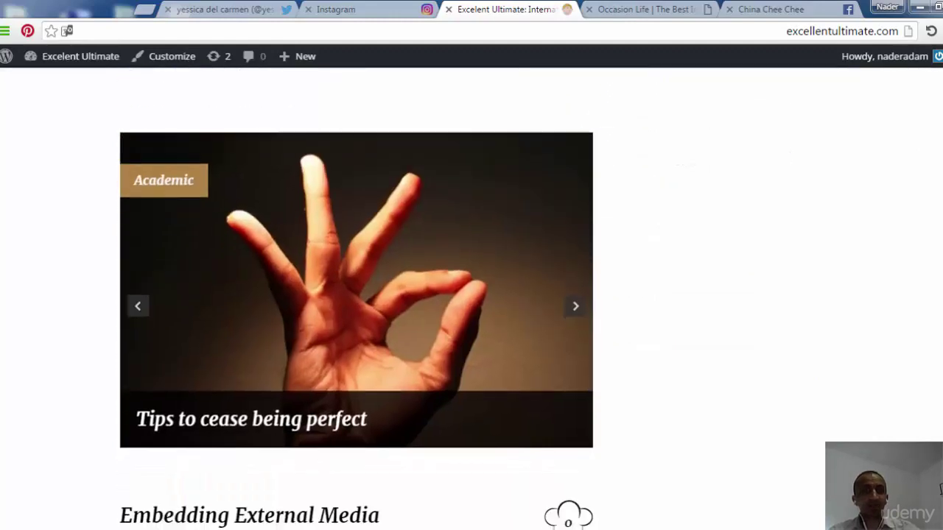
scroll(814, 285, "down", 3)
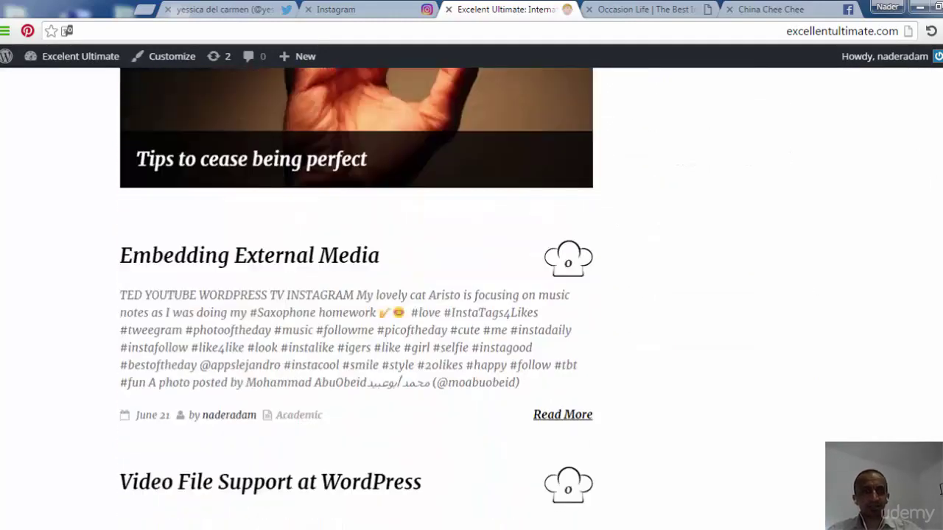
scroll(814, 286, "up", 1)
scroll(140, 289, "up", 2)
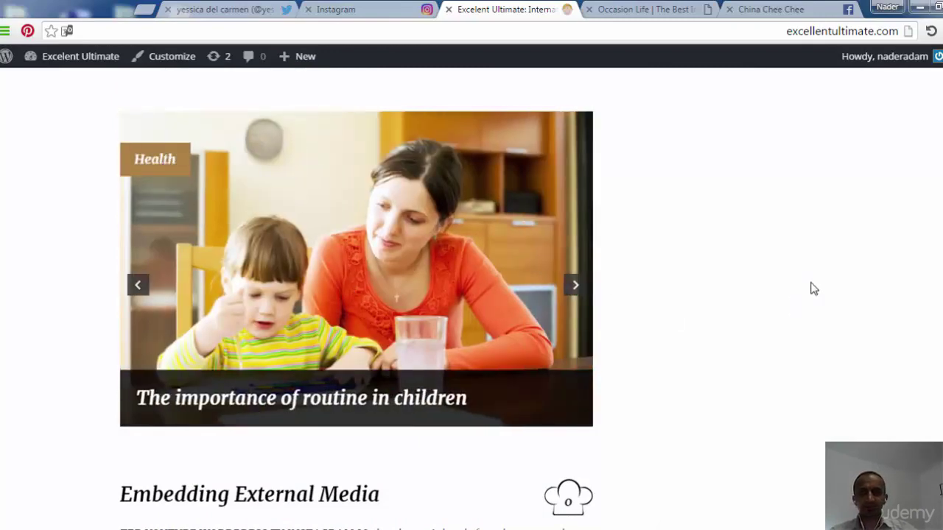
Step: Look through the home page's posts, Latest Comments and Latest Posts areas, and watch the slider change slides
scroll(813, 289, "down", 15)
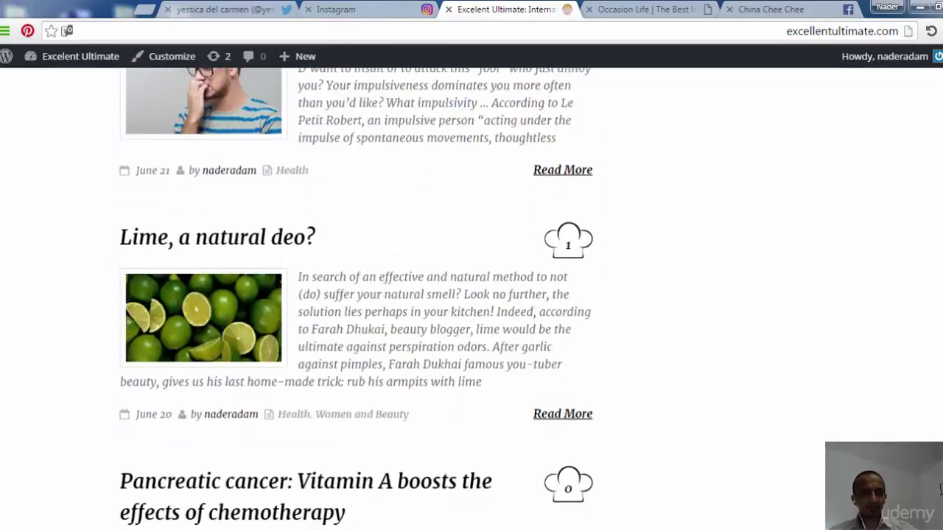
scroll(357, 296, "down", 5)
scroll(471, 295, "up", 15)
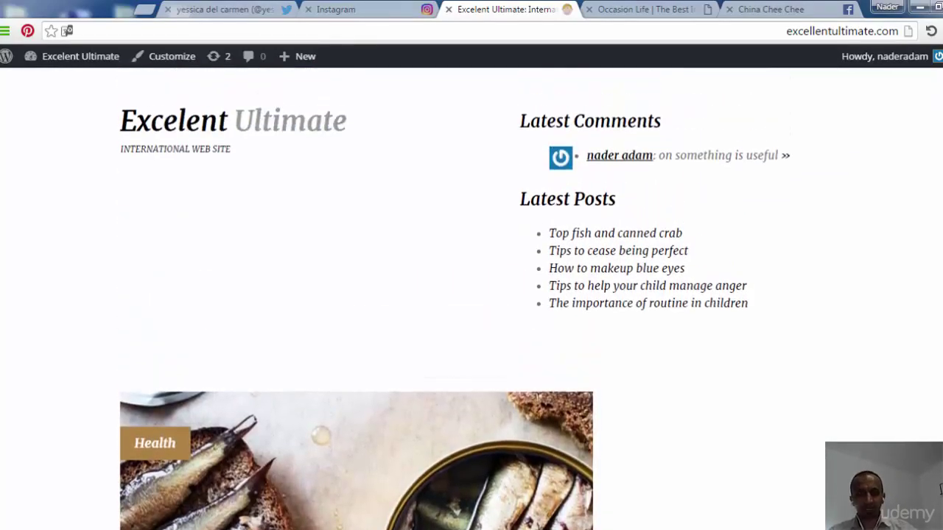
scroll(471, 294, "up", 1)
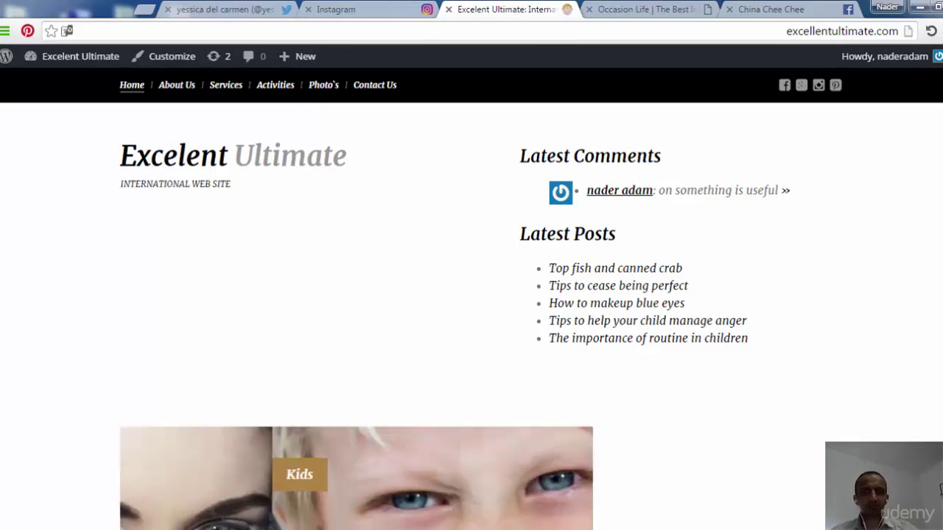
scroll(471, 302, "down", 4)
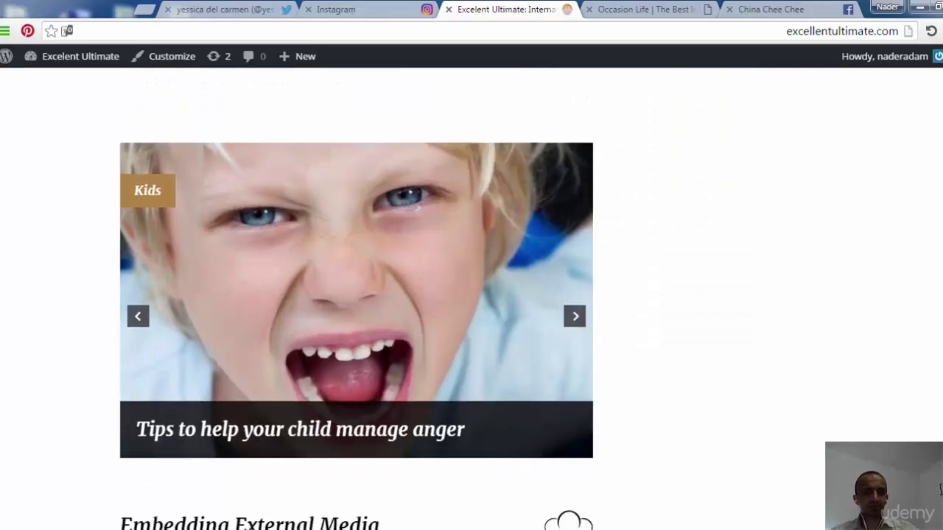
scroll(471, 302, "up", 4)
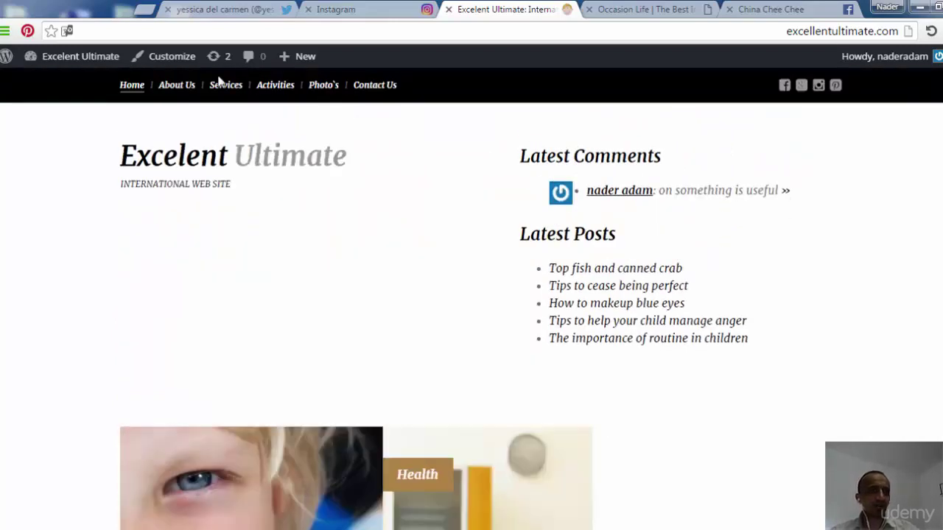
Step: Set the content slider's transition type to Fade in the theme options and save the options
mouse_move(118, 64)
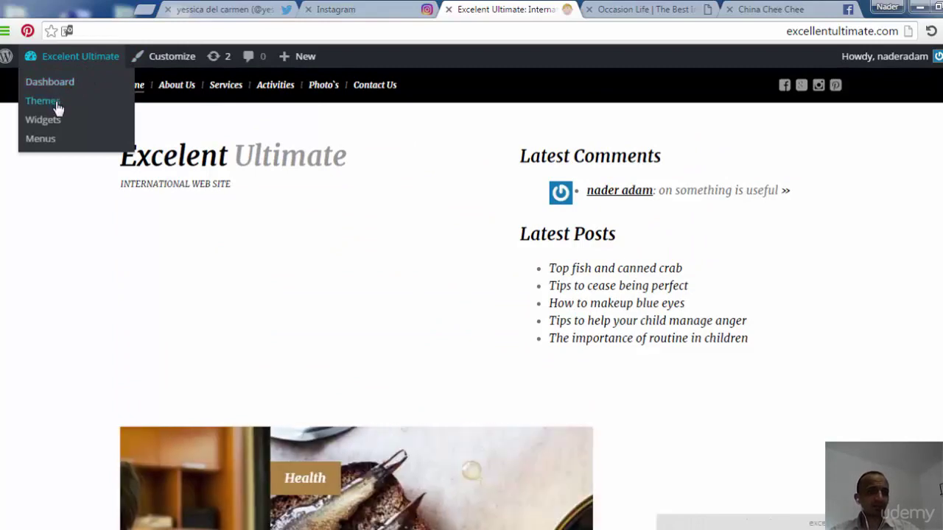
left_click(56, 108)
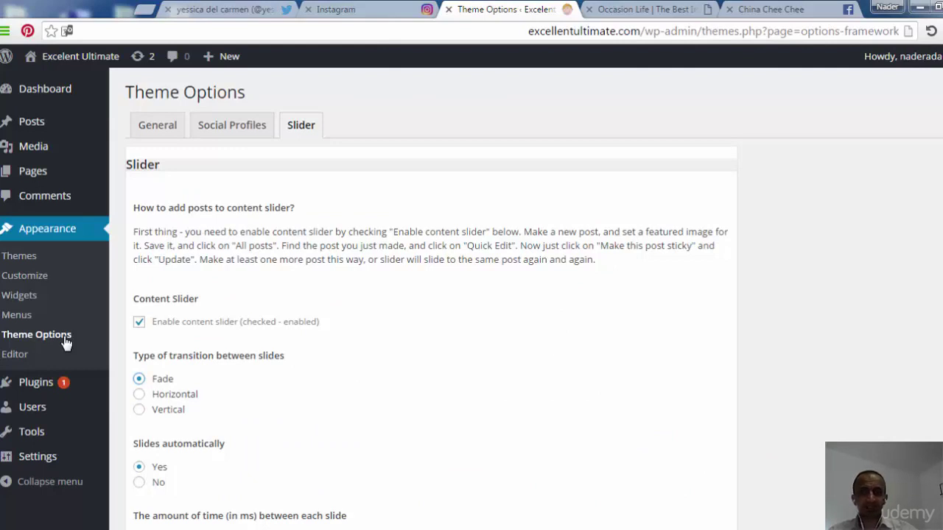
scroll(64, 342, "down", 2)
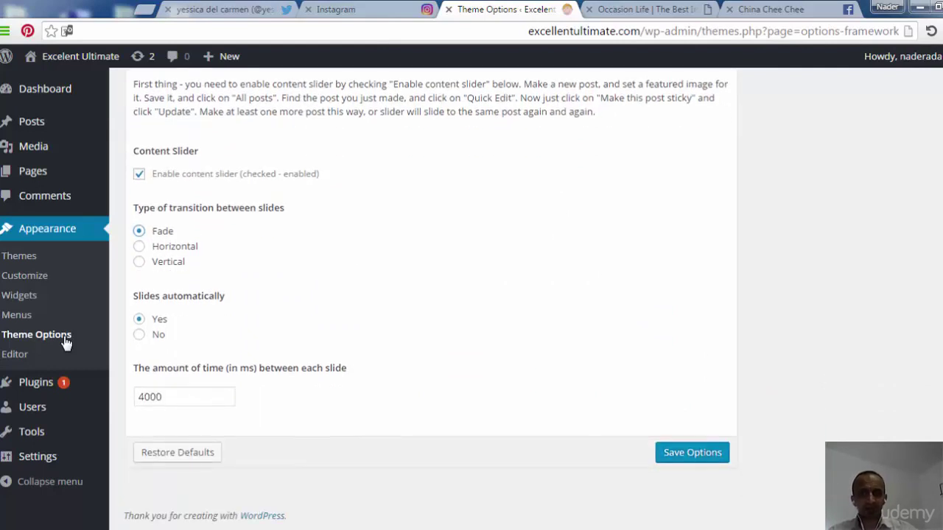
key("Return")
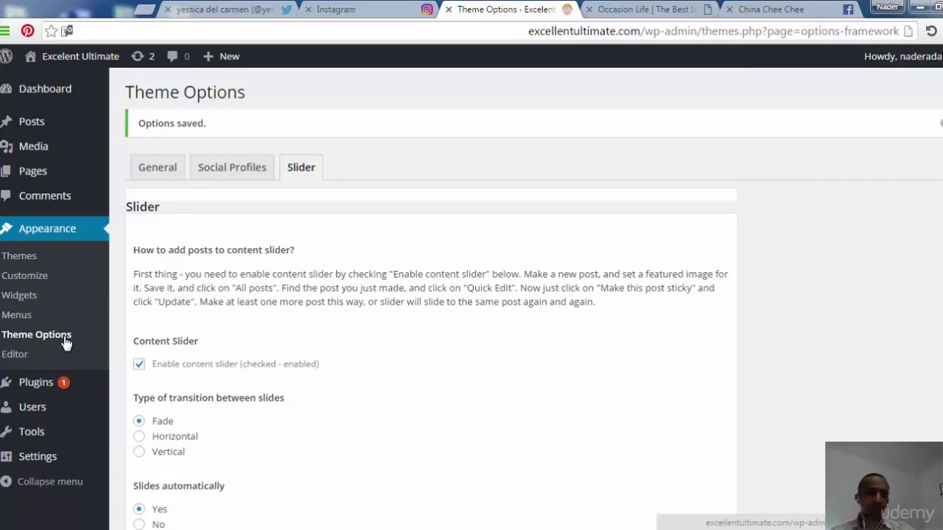
Step: Visit the live site and watch how the content slider moves from one post to the next
key("Tab")
key("Tab")
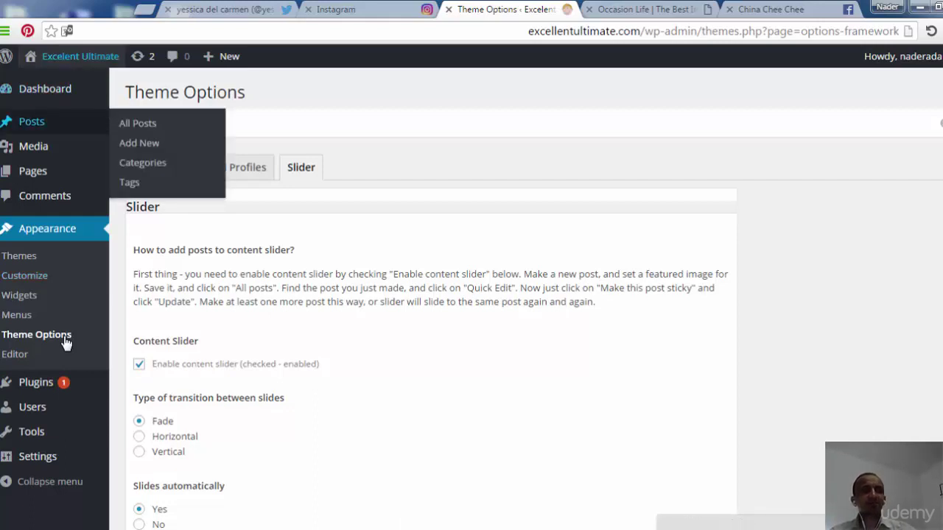
mouse_move(79, 56)
left_click(65, 337)
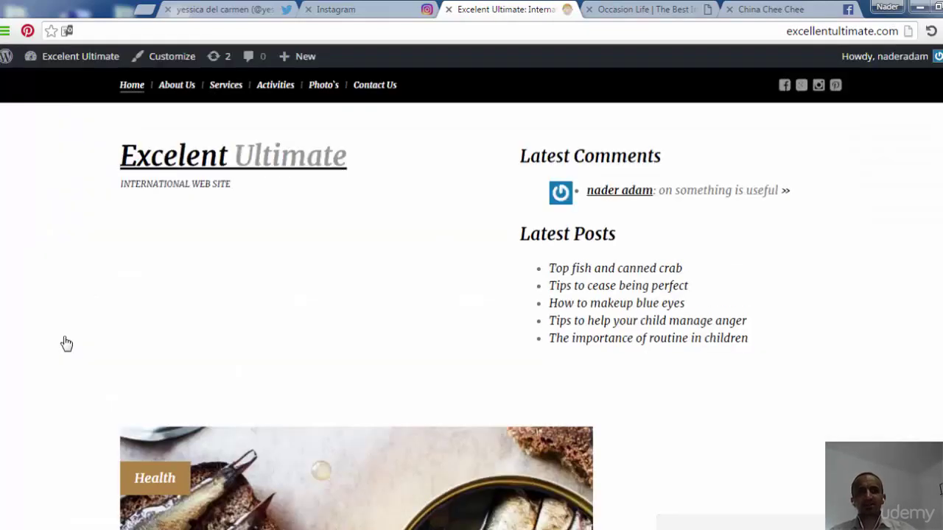
scroll(66, 343, "down", 4)
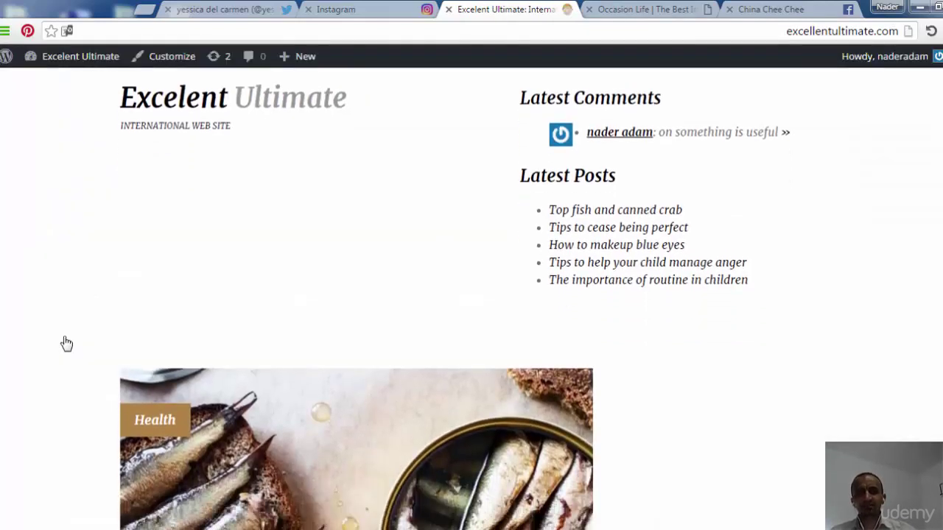
scroll(66, 344, "down", 1)
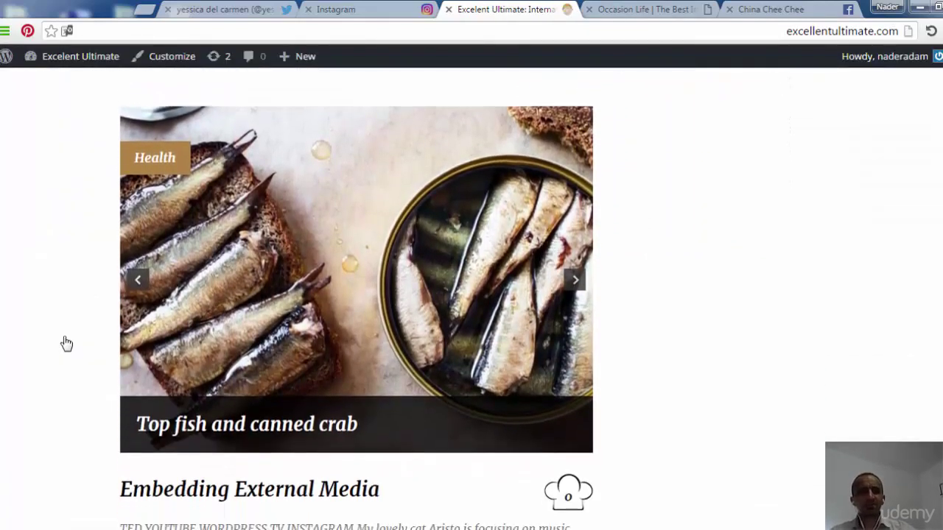
scroll(66, 343, "up", 1)
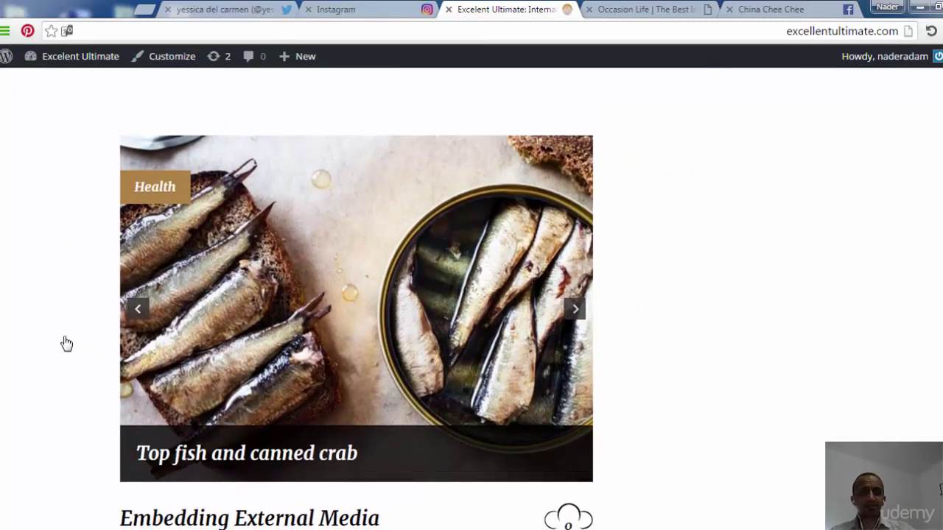
scroll(67, 343, "down", 1)
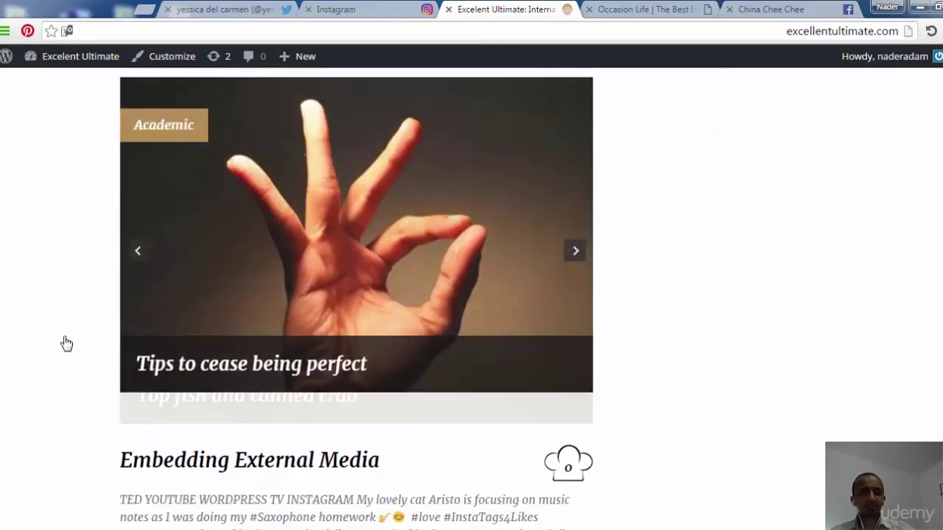
scroll(66, 343, "up", 1)
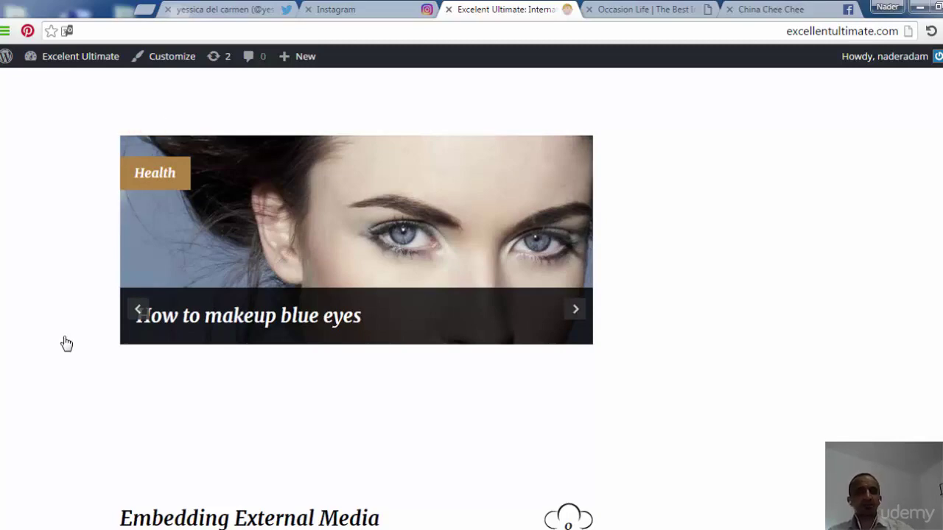
Step: Examine the posts below the content slider and return to the home page header
scroll(66, 343, "down", 6)
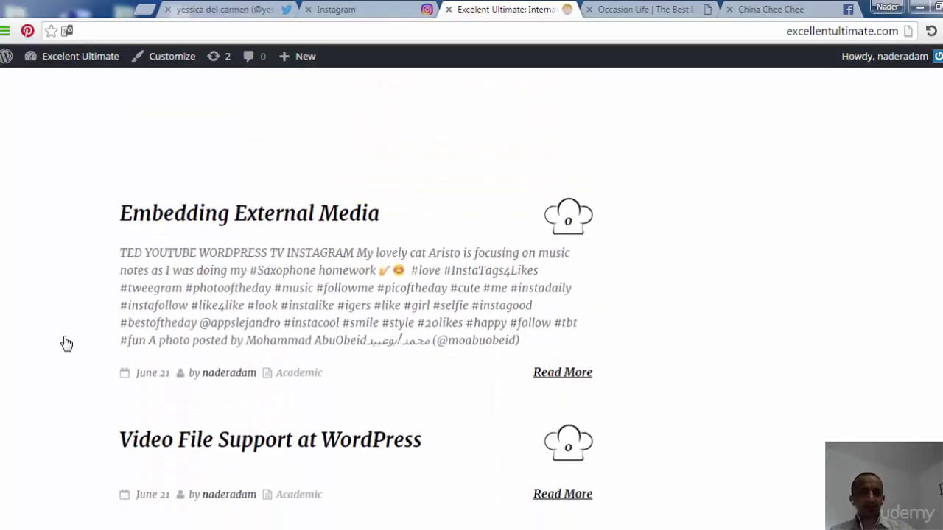
scroll(66, 343, "up", 5)
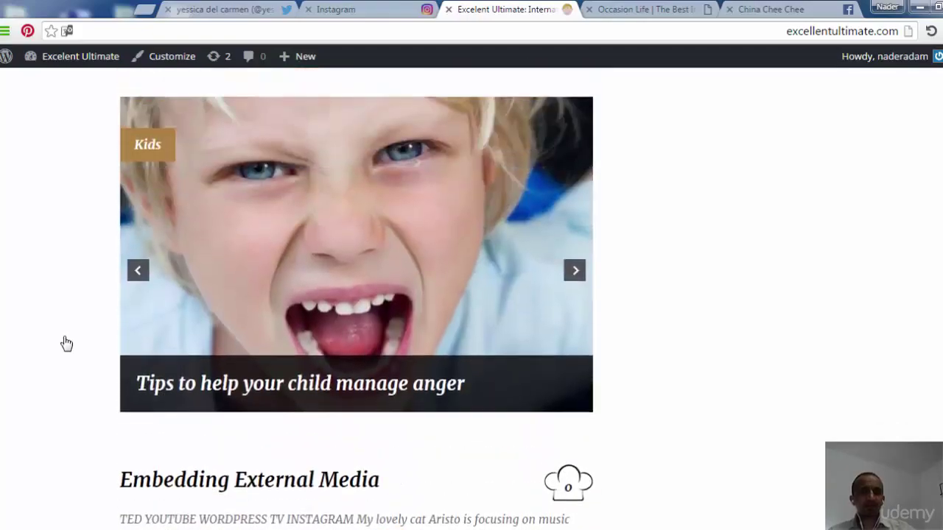
scroll(66, 343, "down", 15)
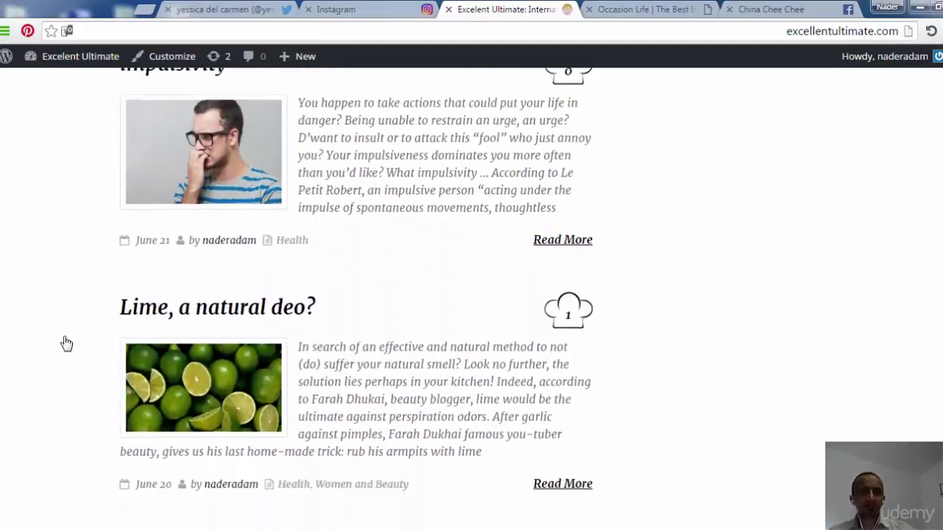
scroll(66, 343, "up", 15)
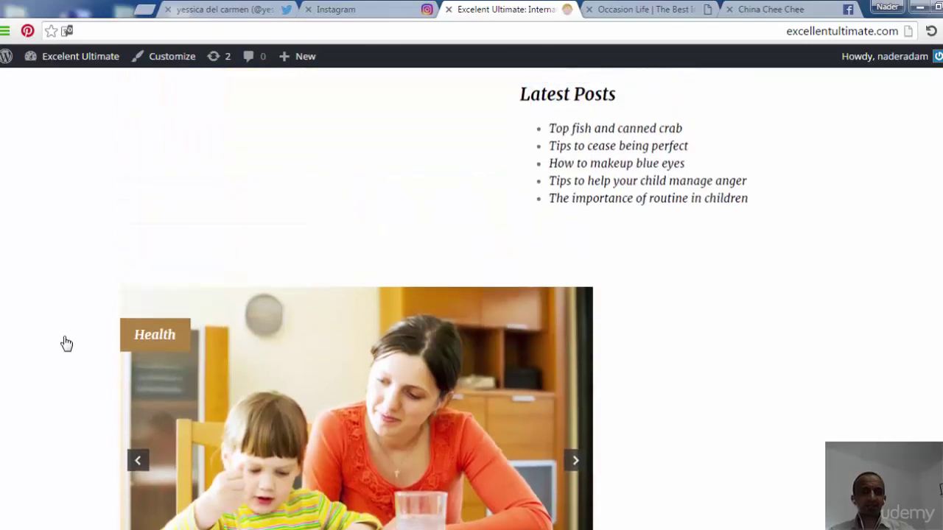
scroll(67, 343, "down", 3)
scroll(67, 343, "up", 4)
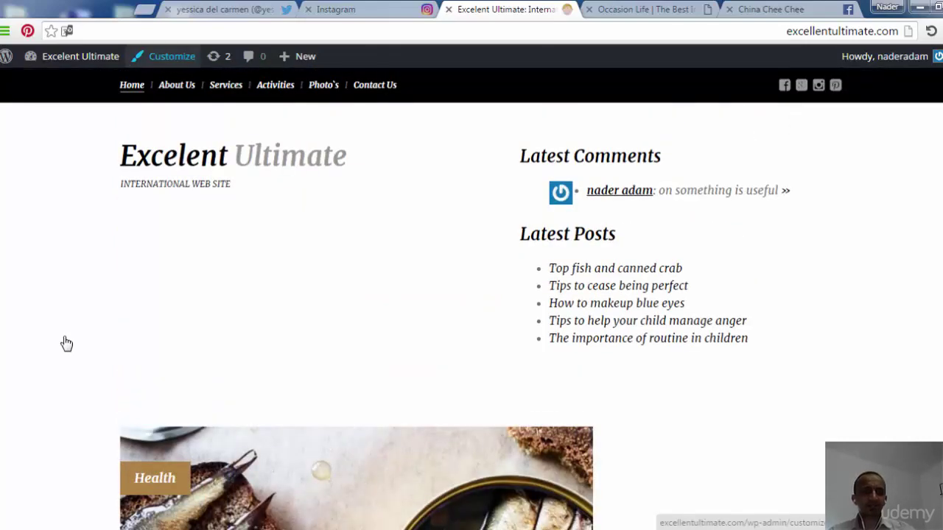
Step: Open the site customizer, review the Site Identity settings and bring up the Layout settings
left_click(163, 56)
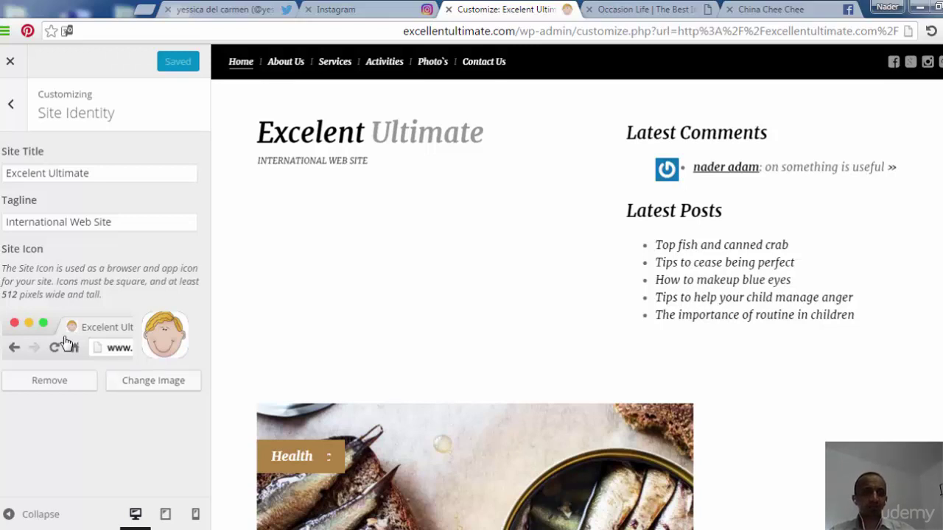
key("Escape")
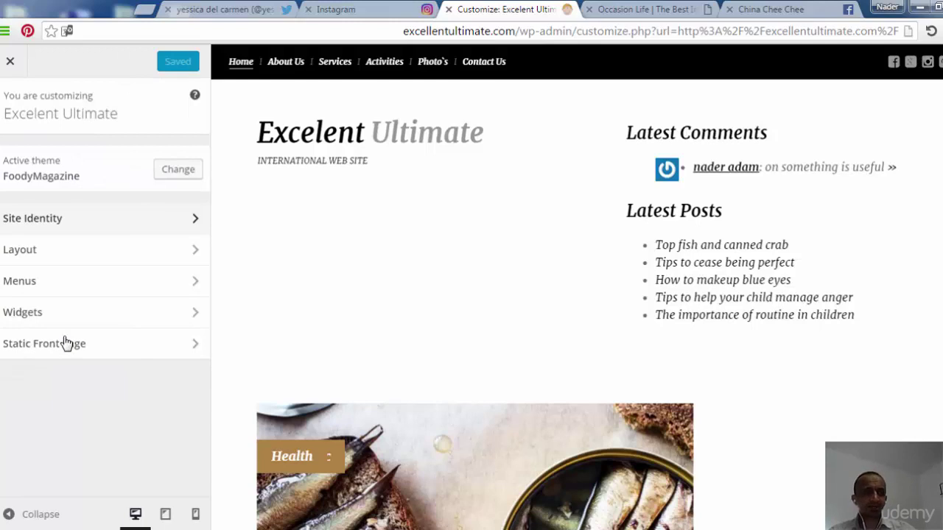
key("Tab")
key("Return")
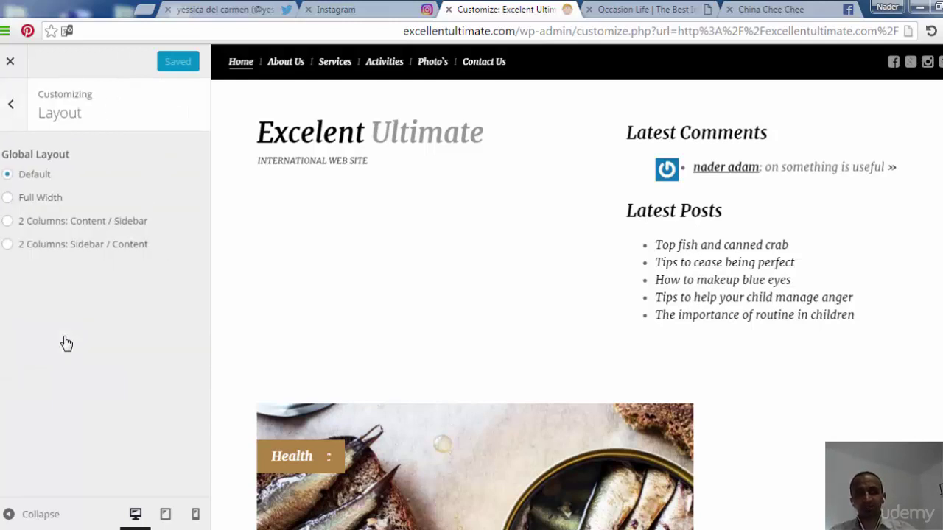
Step: Preview the Full Width and both 2 Columns options as the global layout, and return to Default
key("Down")
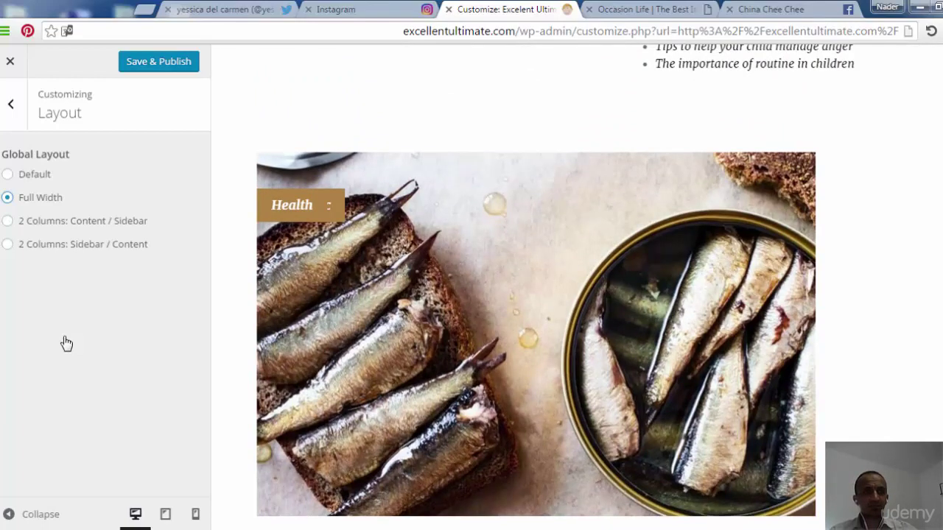
key("Down")
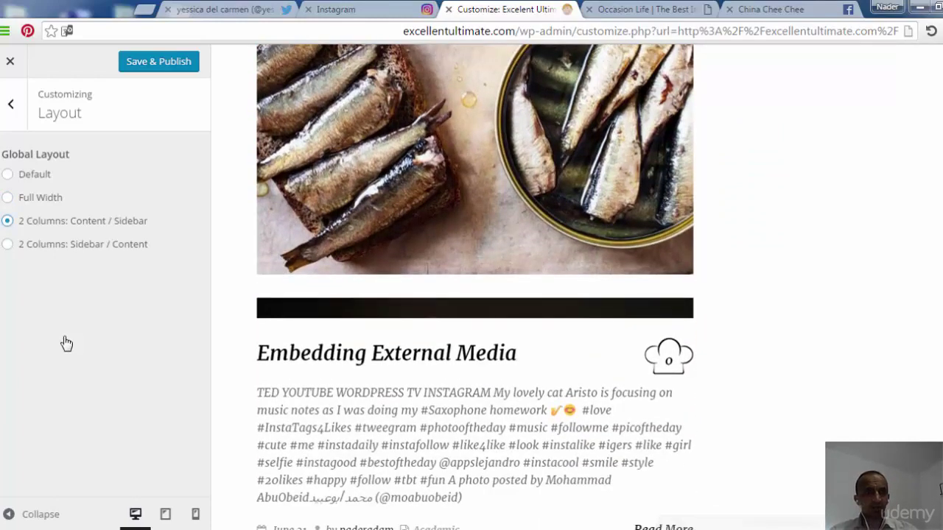
key("Down")
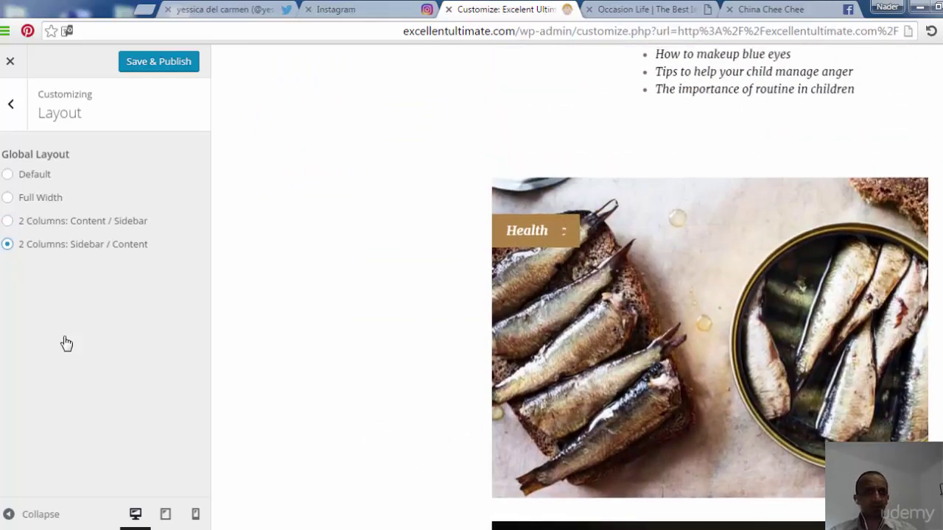
key("Up")
key("Up")
key("Up")
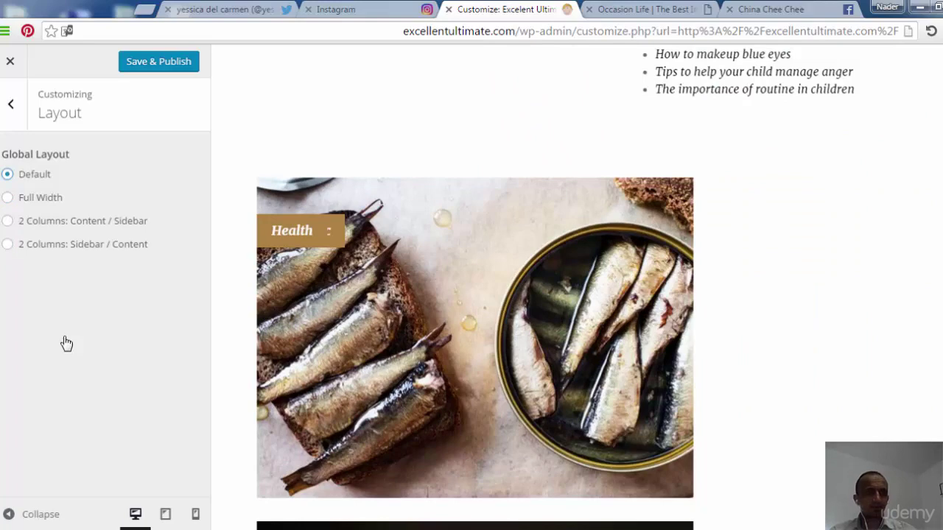
Step: Set the global layout to 2 Columns: Content / Sidebar, publish it and leave the Layout settings
key("Down")
key("Down")
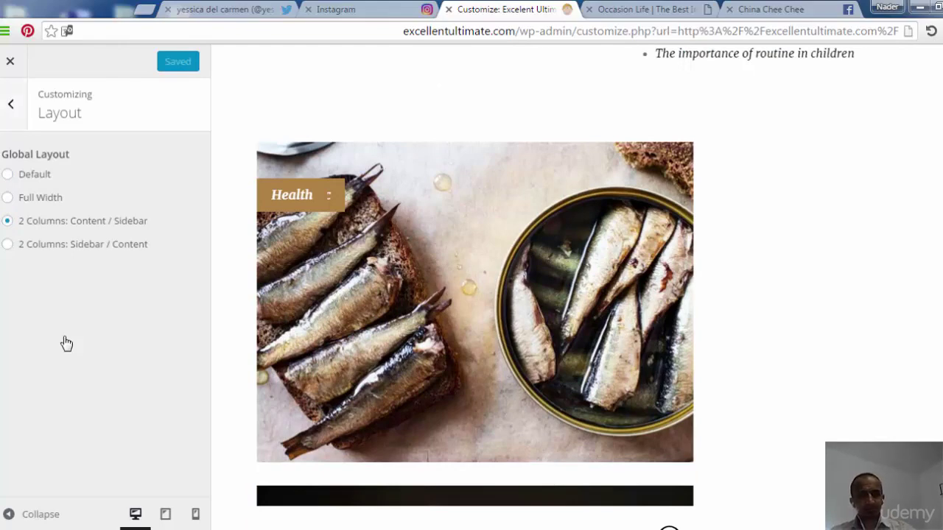
key("Escape")
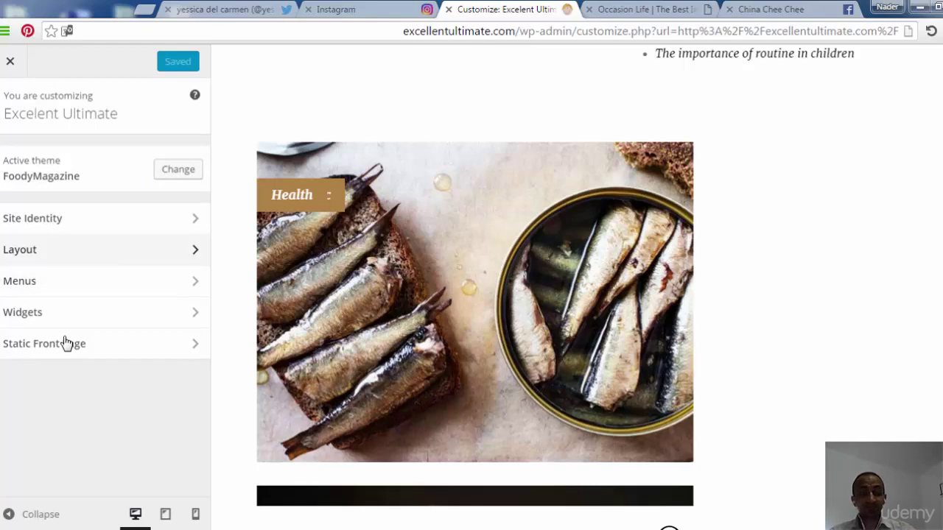
Step: Look over the site's menus in the customizer's Menus settings and open Main_menu
key("Tab")
key("Return")
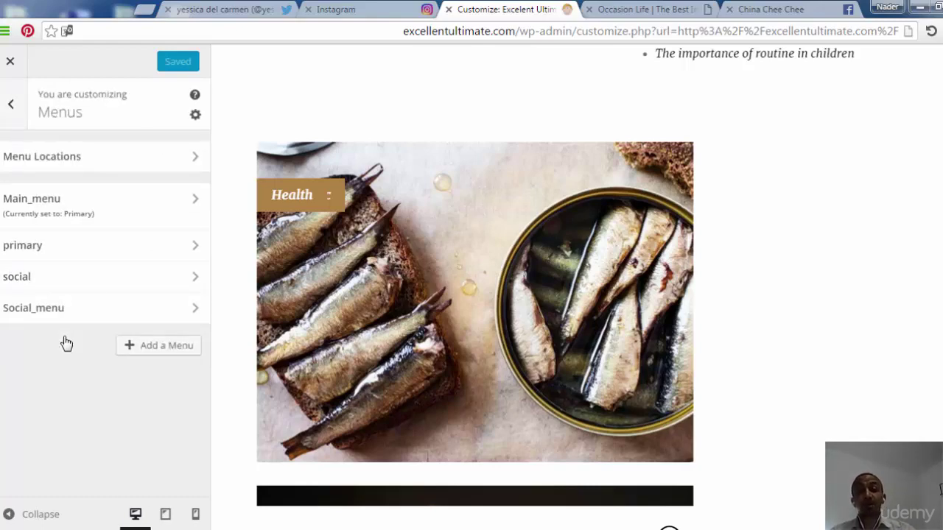
key("shift+Tab")
key("shift+Tab")
key("shift+Tab")
key("shift+Tab")
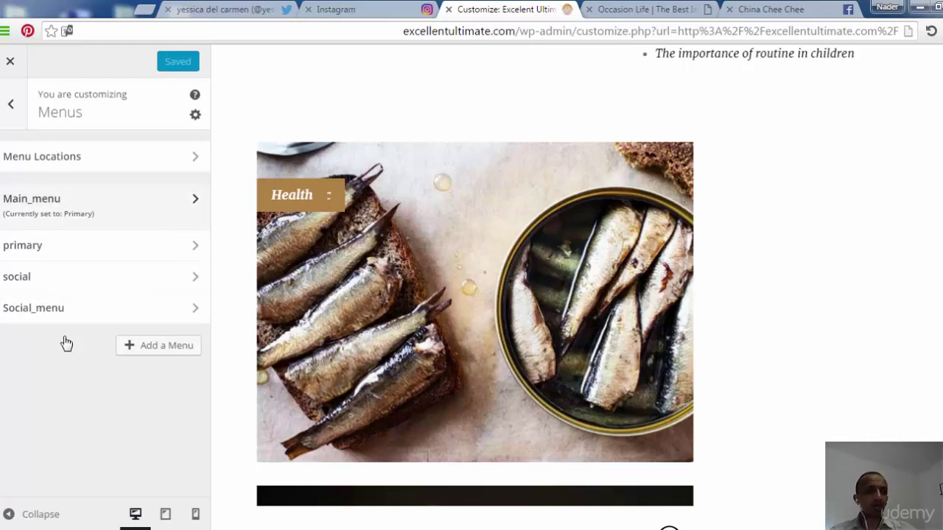
key("Tab")
key("Tab")
key("shift+Tab")
key("shift+Tab")
key("Return")
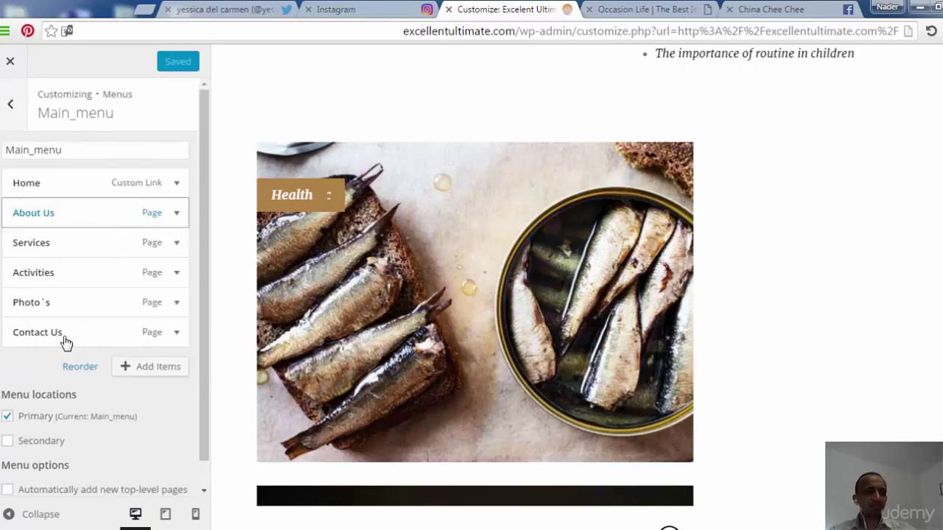
Step: Review the items, menu locations and menu options of Main_menu
key("shift+Tab")
key("shift+Tab")
key("shift+Tab")
key("shift+Tab")
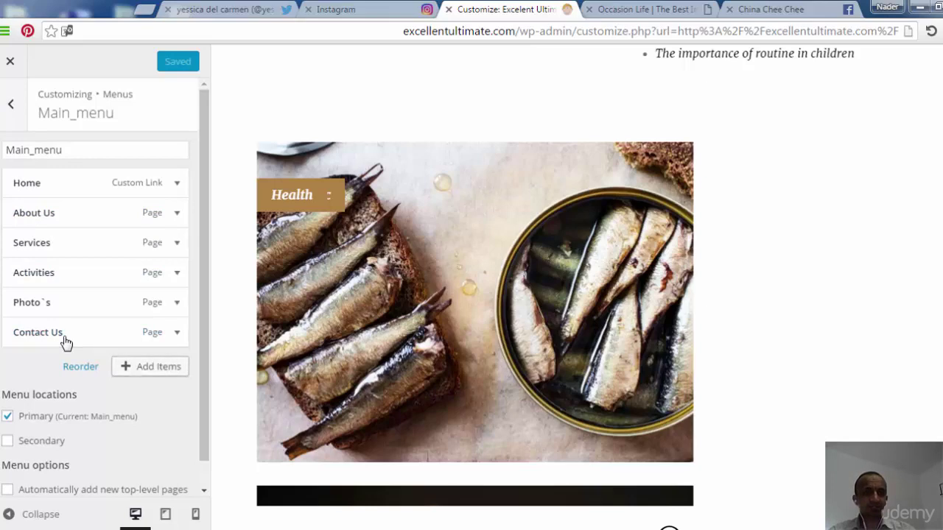
scroll(64, 343, "down", 1)
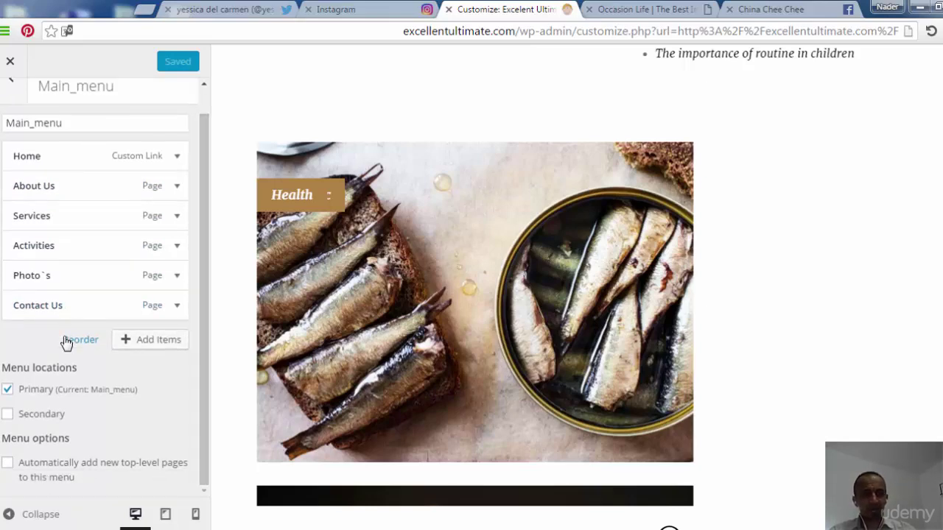
Step: Assign Main_menu to the Secondary location, remove it from Primary, and publish the change
key("space")
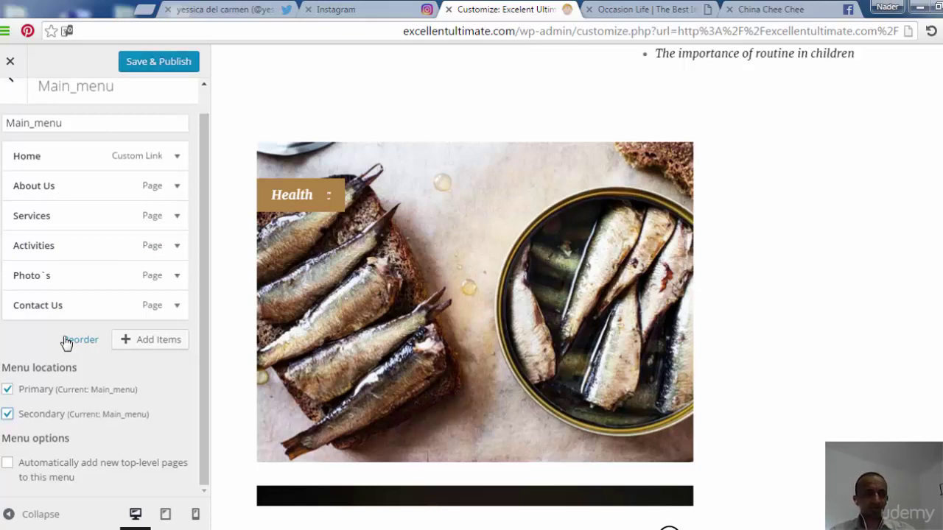
key("shift+Tab")
key("space")
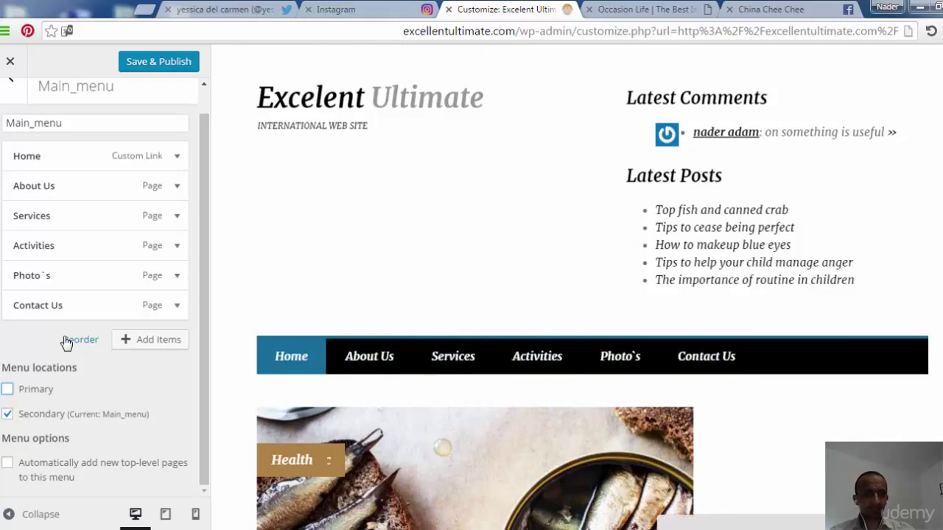
left_click(7, 389)
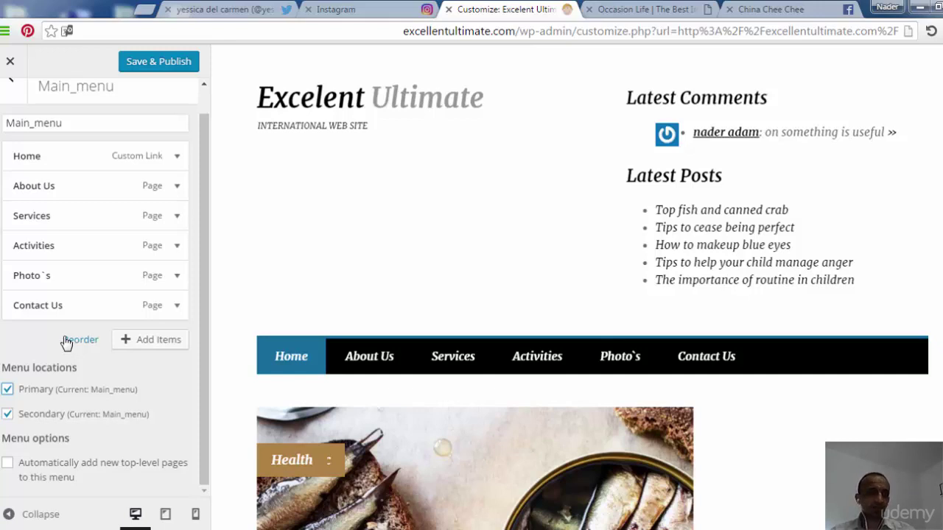
key("space")
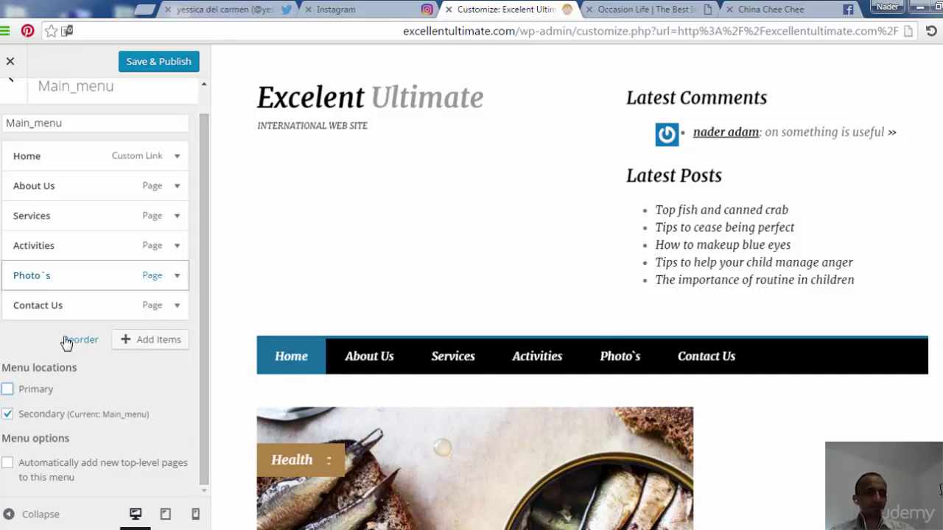
key("Tab")
key("Tab")
key("Tab")
key("Tab")
key("Tab")
key("Tab")
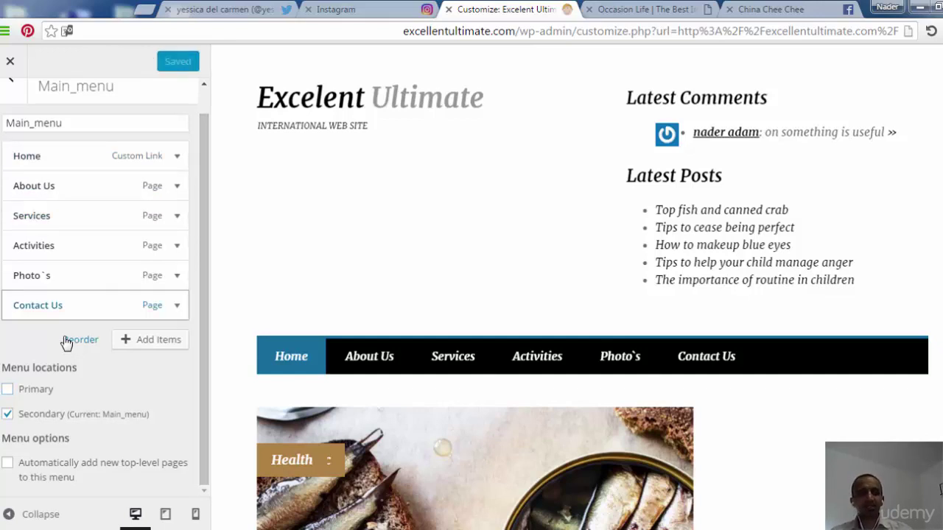
key("Tab")
key("Tab")
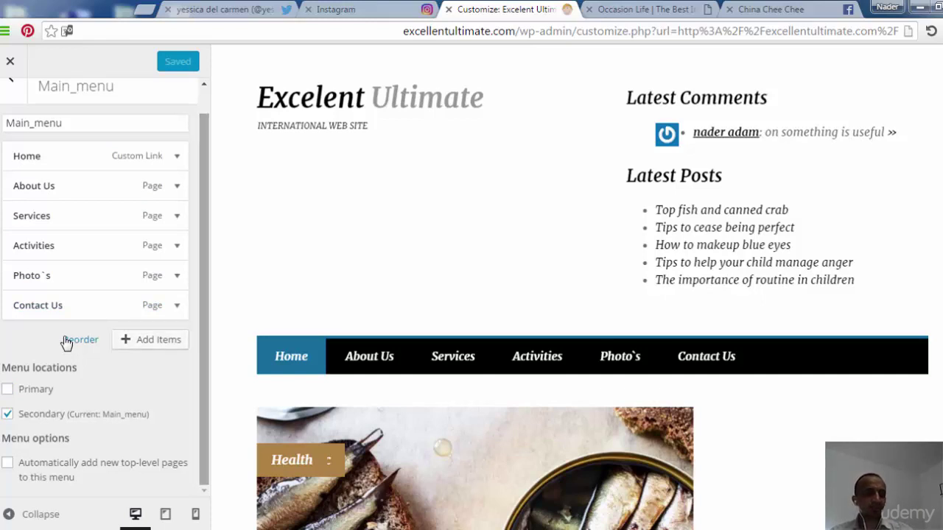
key("shift+Tab")
key("shift+Tab")
key("shift+Tab")
key("shift+Tab")
key("shift+Tab")
key("shift+Tab")
key("shift+Tab")
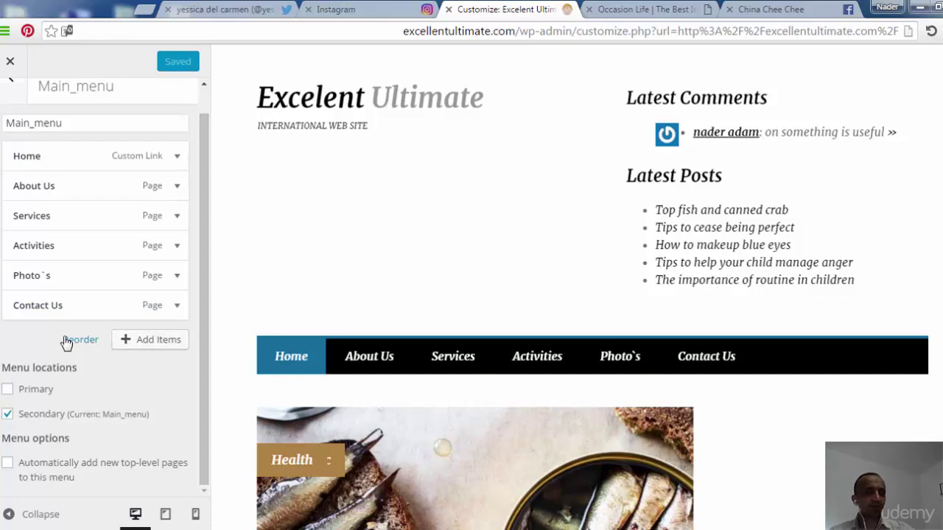
Step: Assign the social menu to the Primary location, publish the change and return to the list of menus
key("Escape")
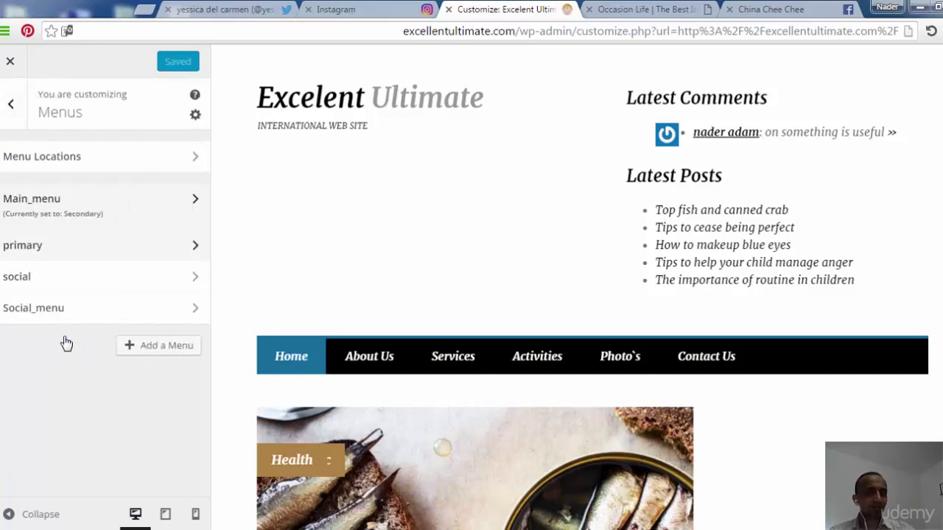
key("Tab")
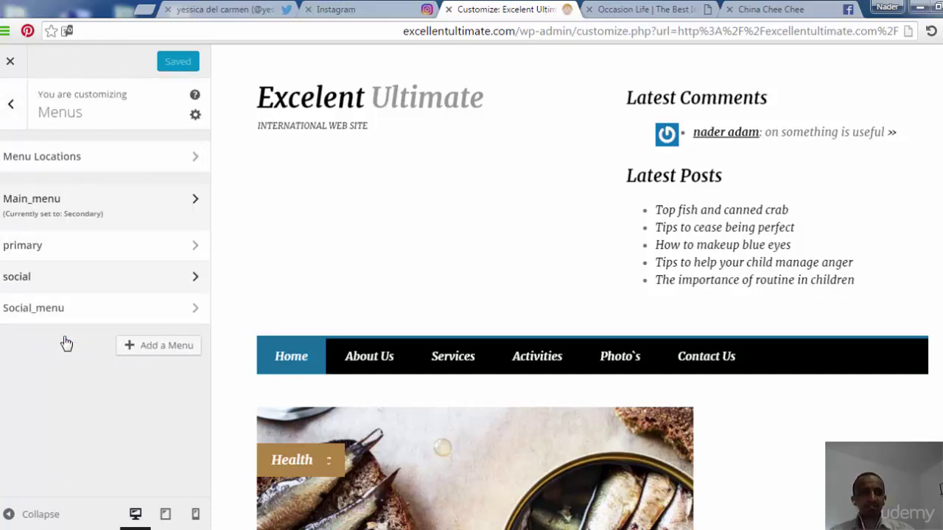
key("Return")
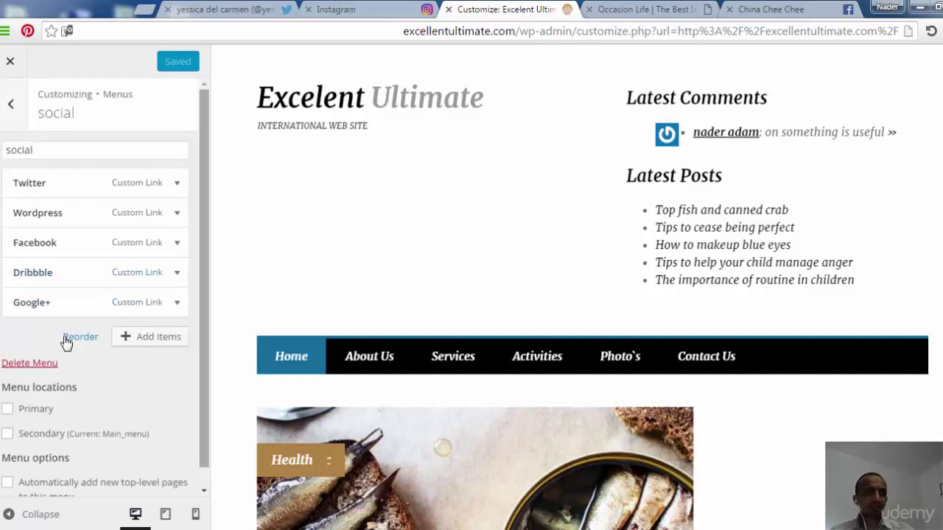
scroll(66, 343, "down", 2)
key("space")
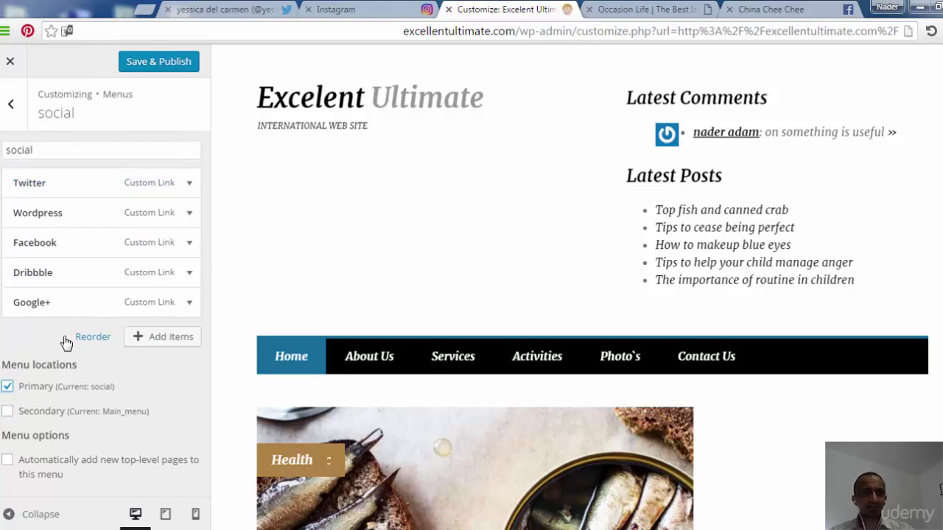
key("Return")
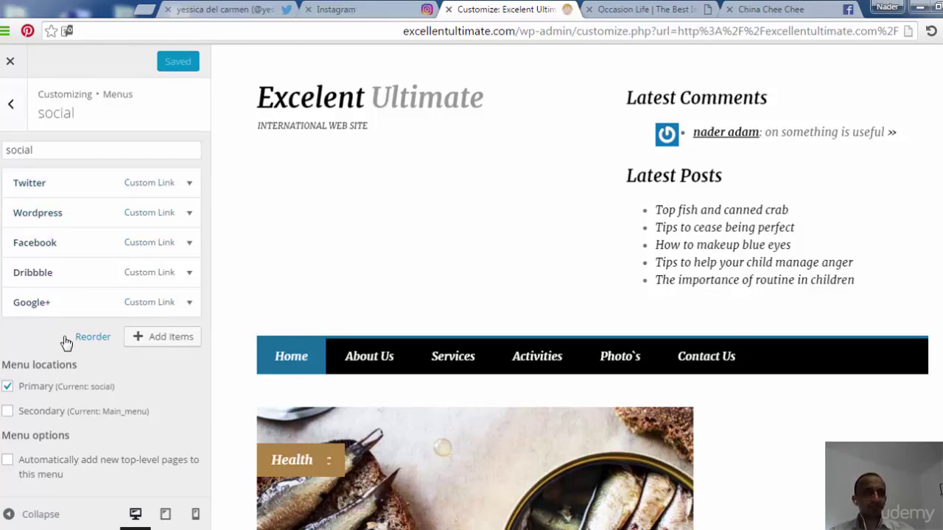
key("Escape")
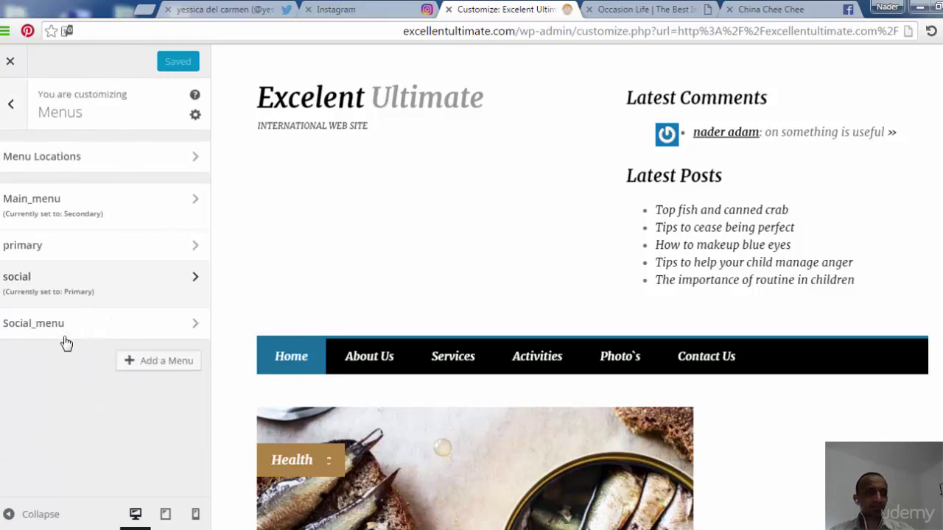
Step: Try Social_menu in the Primary location, publish the change and return to the list of menus
left_click(64, 337)
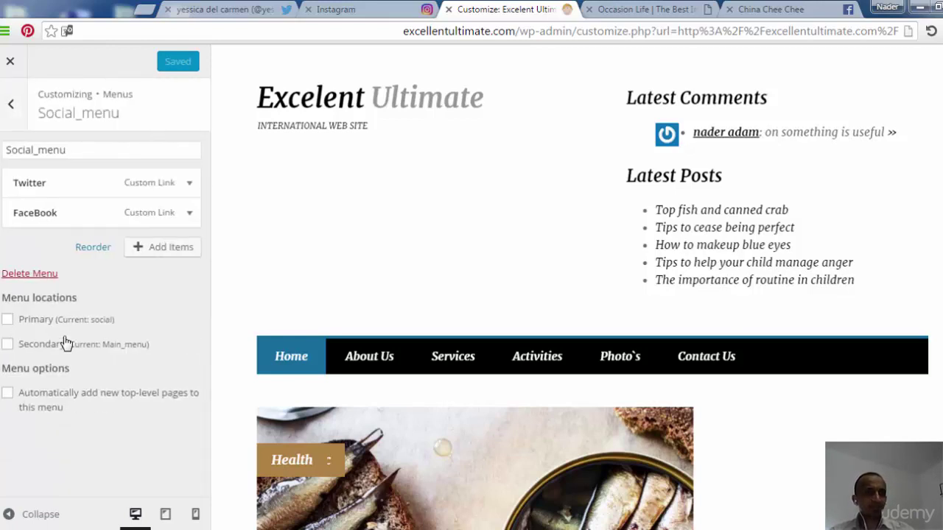
key("space")
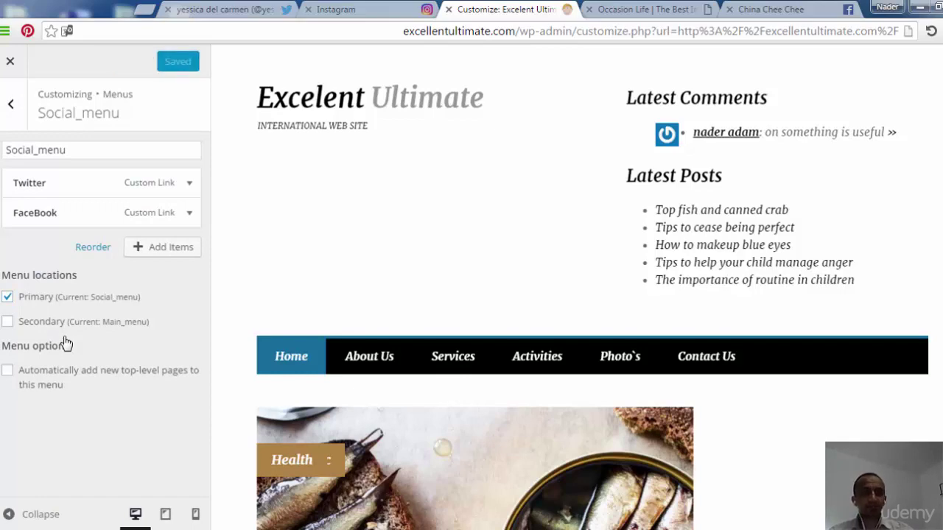
scroll(474, 294, "down", 15)
key("Escape")
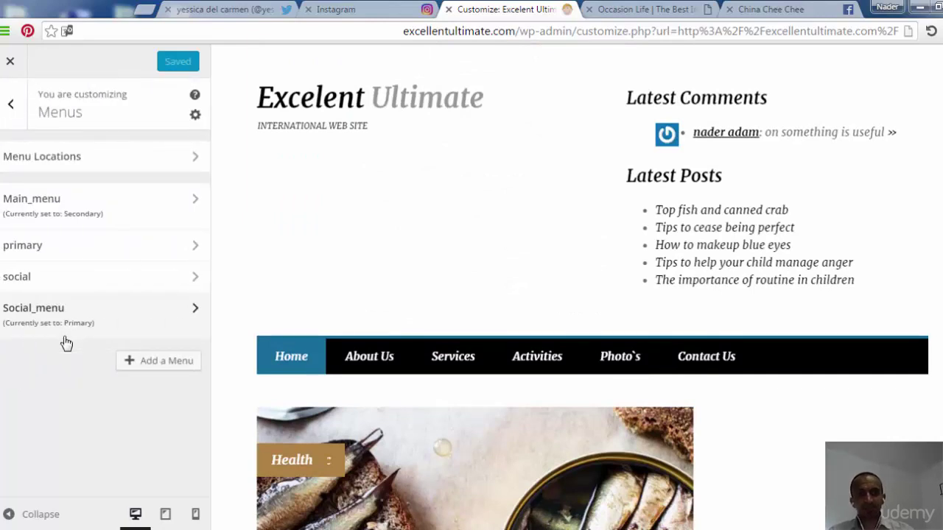
Step: Open the menu named primary and try assigning it to the Primary location
key("Tab")
key("Tab")
key("Return")
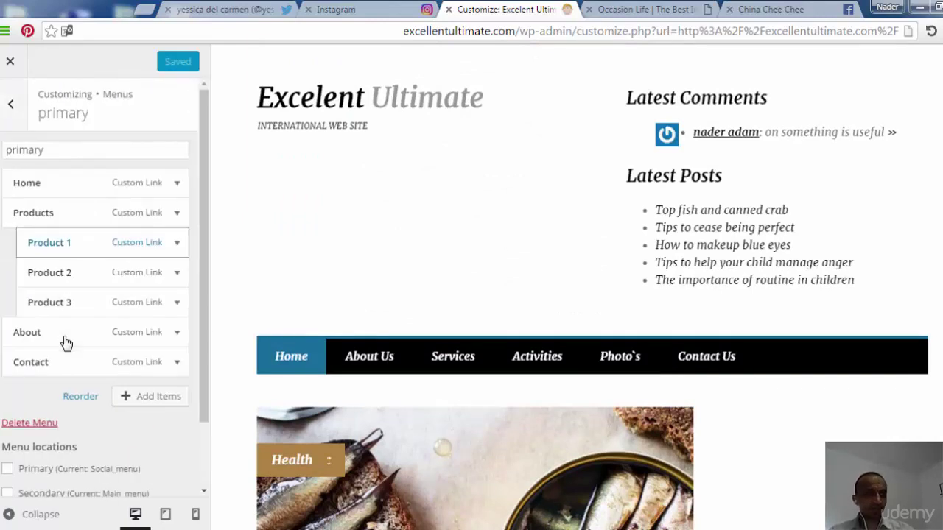
scroll(65, 342, "down", 1)
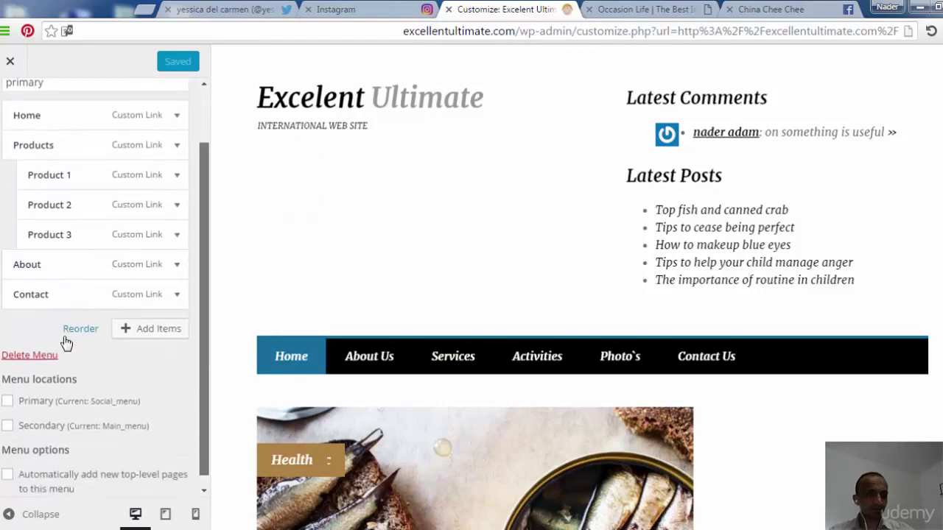
key("space")
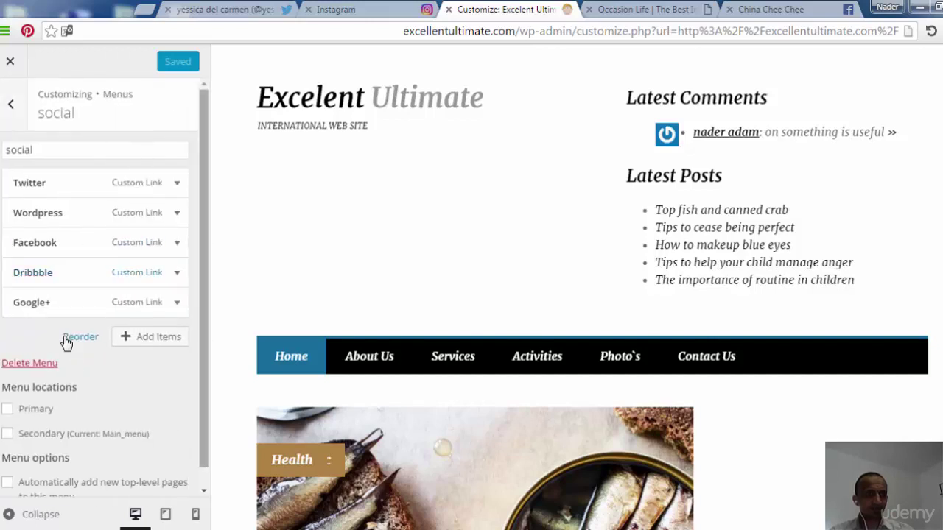
Step: Assign the social menu to the Primary location again, publish, and go back to the menus list
scroll(67, 342, "down", 1)
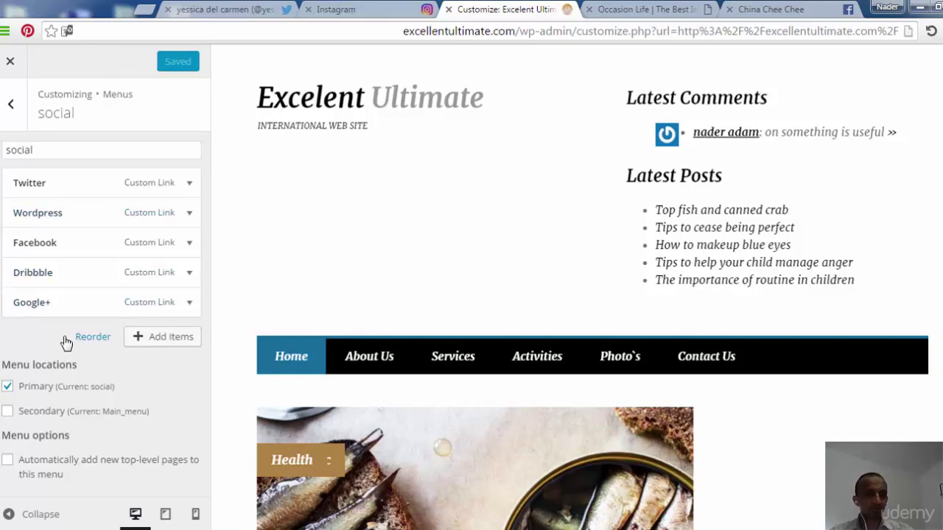
key("Escape")
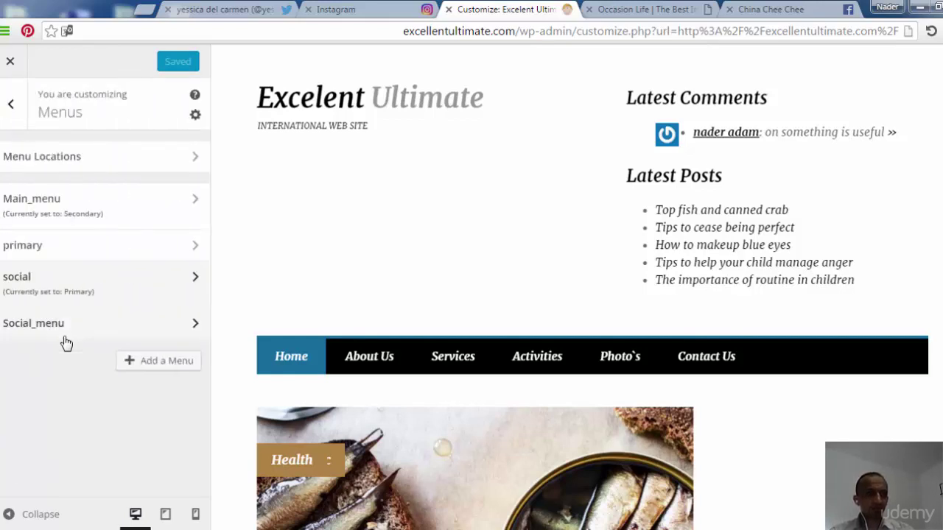
Step: Open Social_menu and try it in the Secondary location
left_click(64, 341)
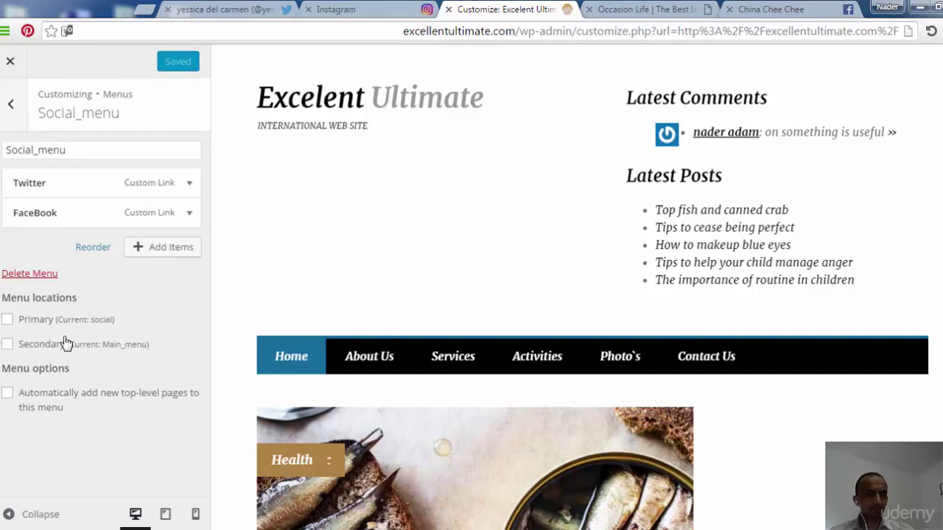
left_click(65, 343)
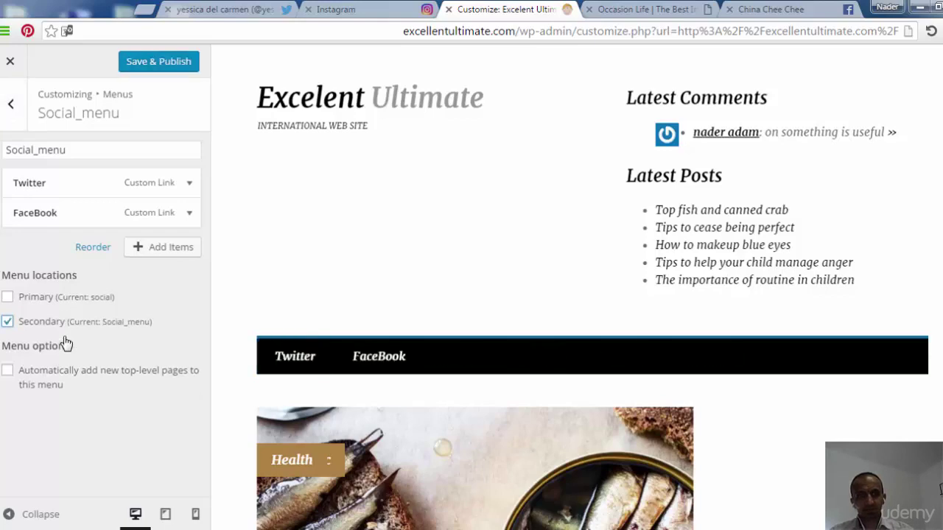
Step: Give the Secondary location back to Main_menu, publish, check its settings and return to the menus list
left_click(65, 343)
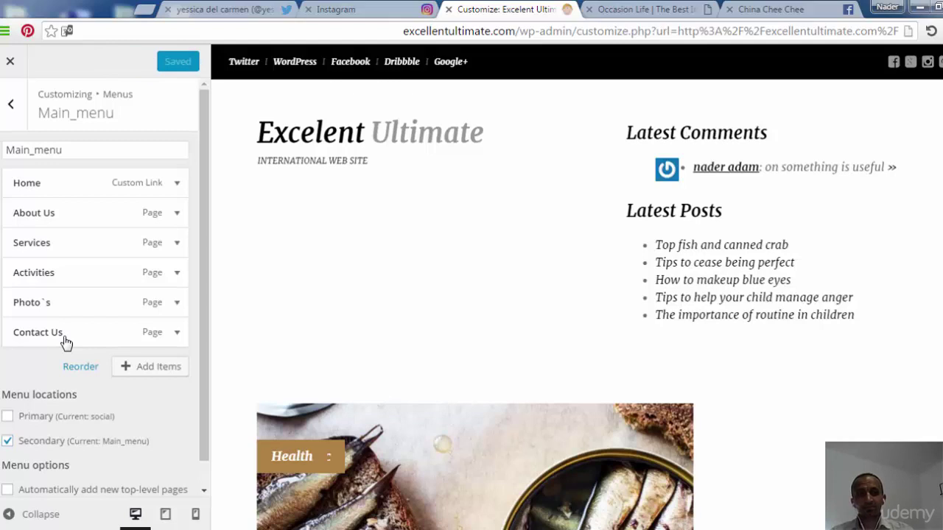
scroll(65, 342, "down", 1)
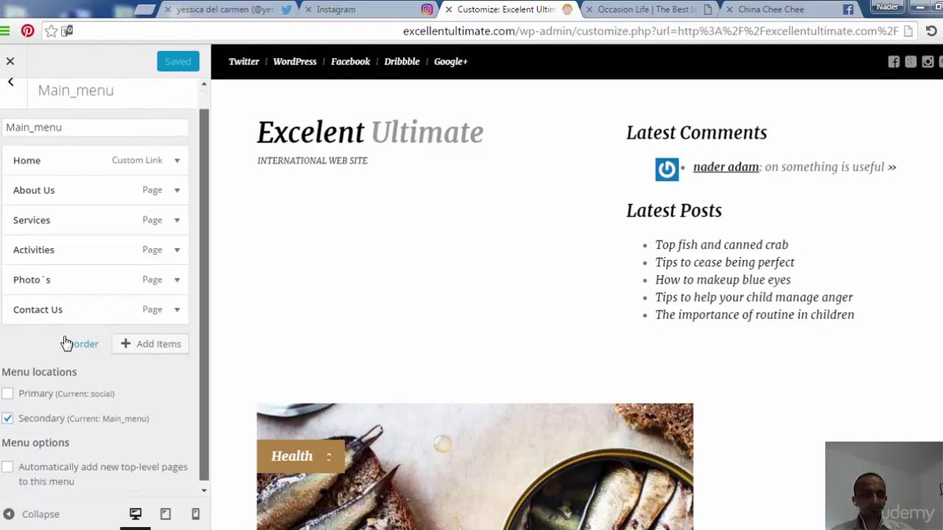
scroll(65, 343, "up", 1)
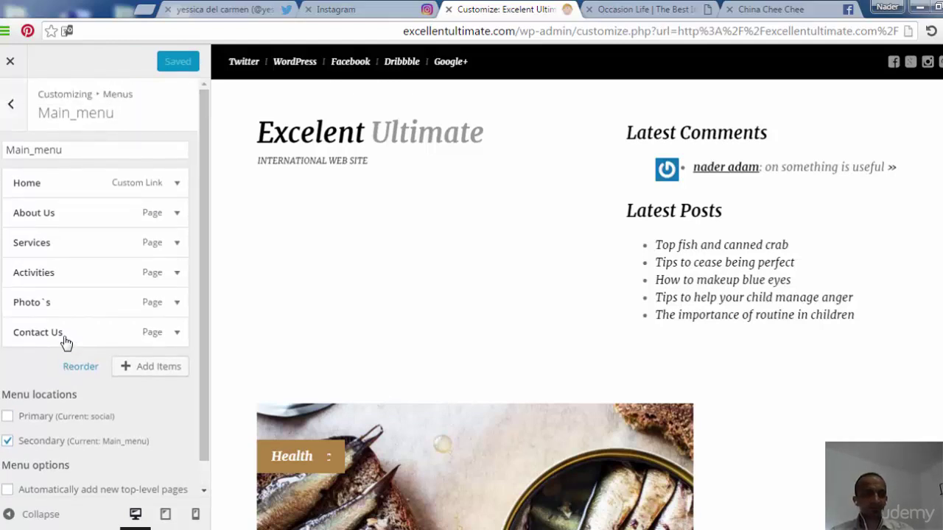
key("Escape")
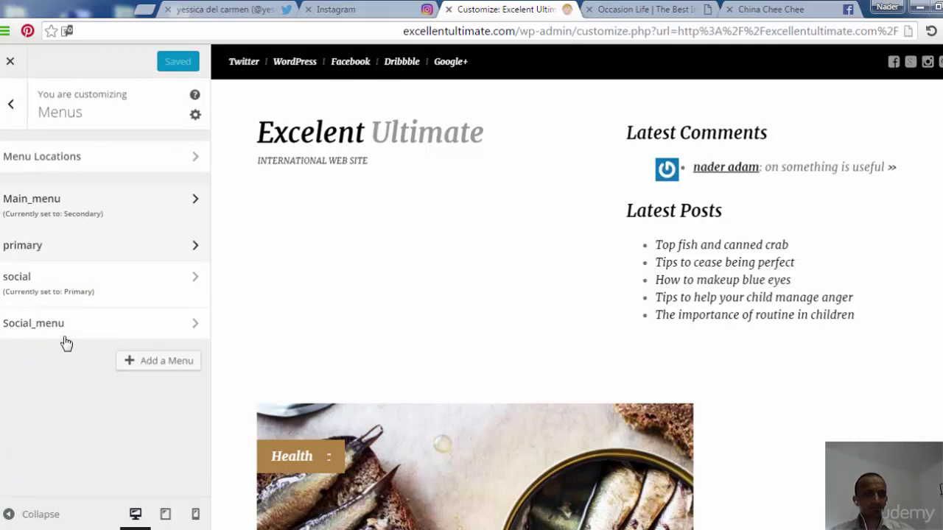
Step: Look over the items of the menu named primary and return to the customizer's main settings
key("Tab")
key("Return")
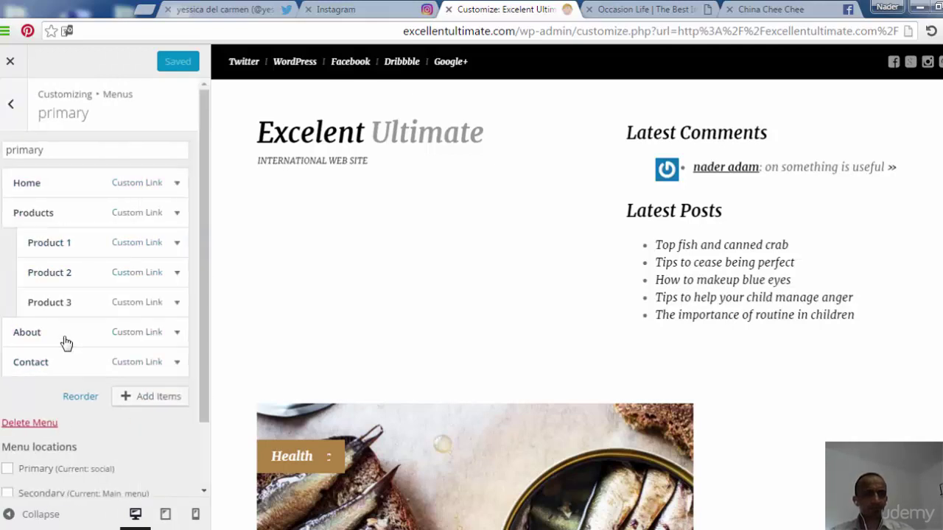
key("Escape")
key("Escape")
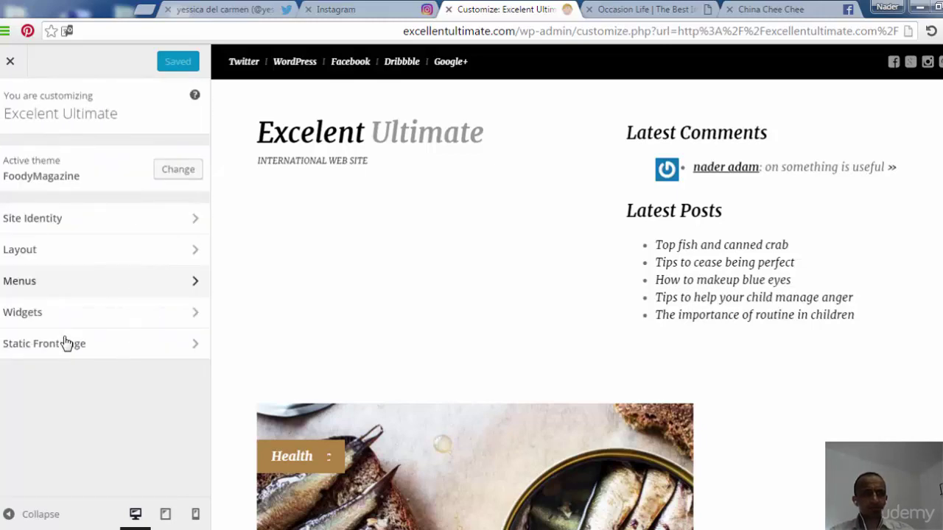
Step: Check the page header and menus in the customizer's site preview
key("Tab")
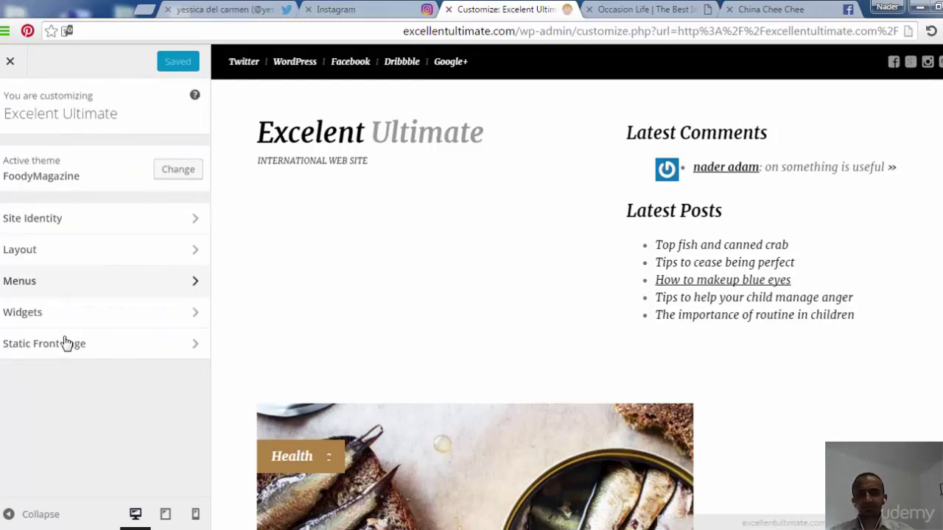
key("Tab")
key("Tab")
key("Tab")
key("Return")
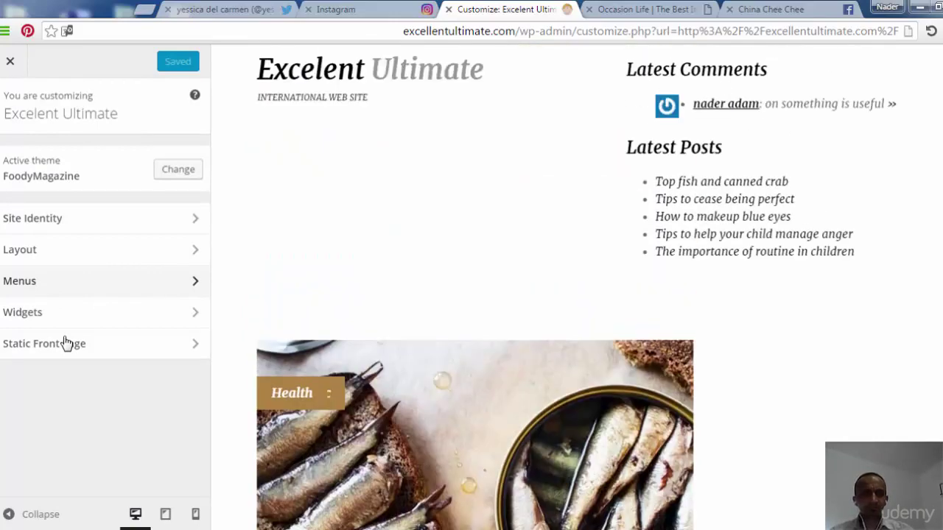
key("shift+Tab")
key("Tab")
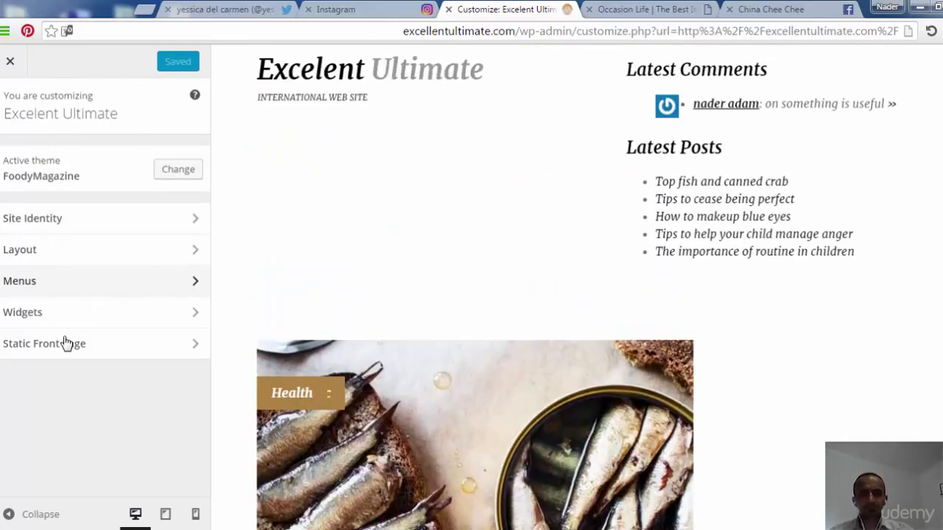
key("shift+Tab")
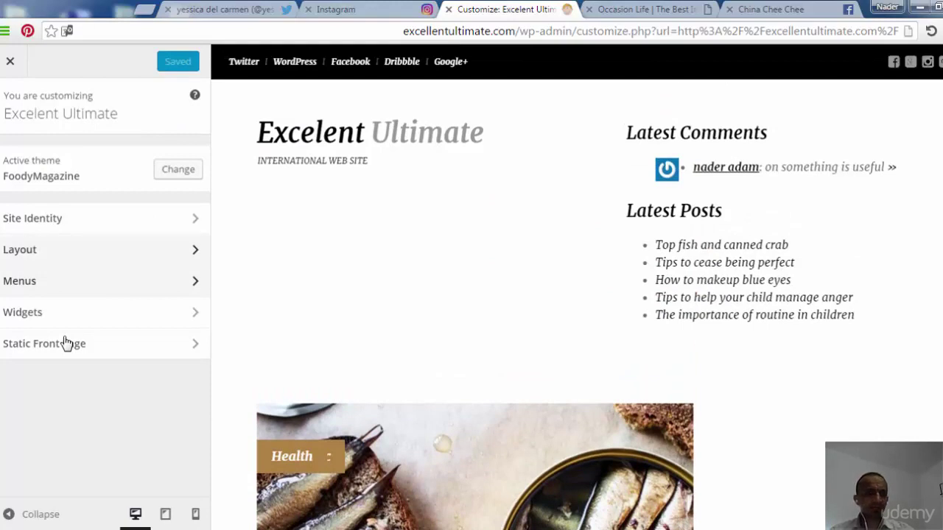
Step: Clear the Primary location through Main_menu's settings while keeping Secondary, publish, and return to the customizer's main settings
key("shift+Tab")
key("Tab")
key("Tab")
key("Return")
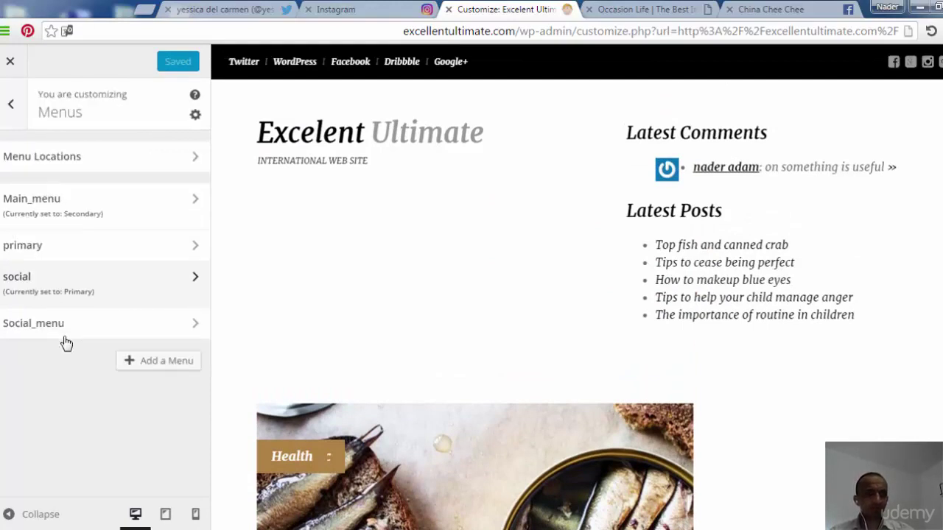
key("shift+Tab")
key("shift+Tab")
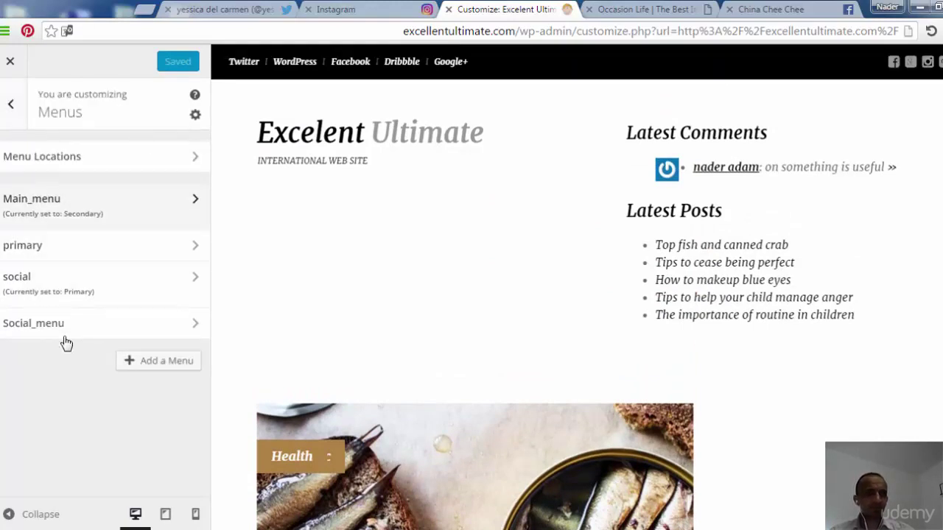
key("Return")
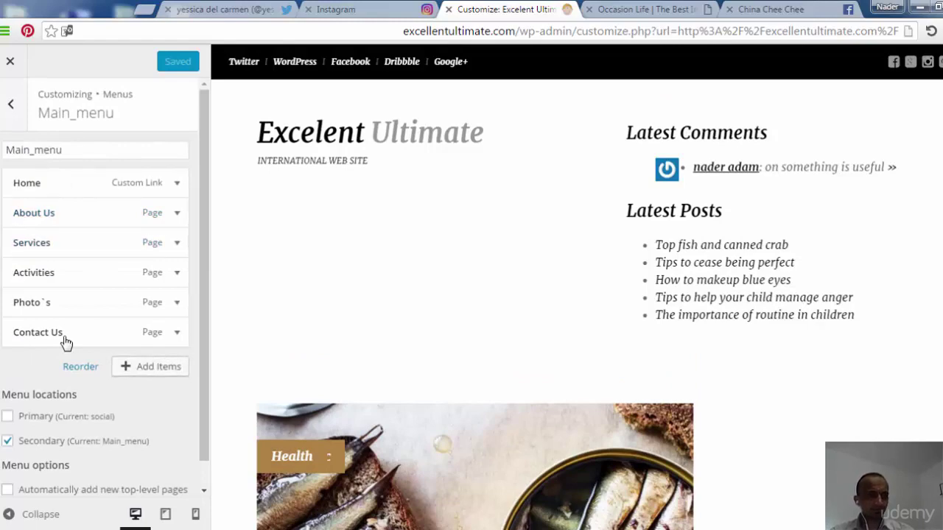
key("space")
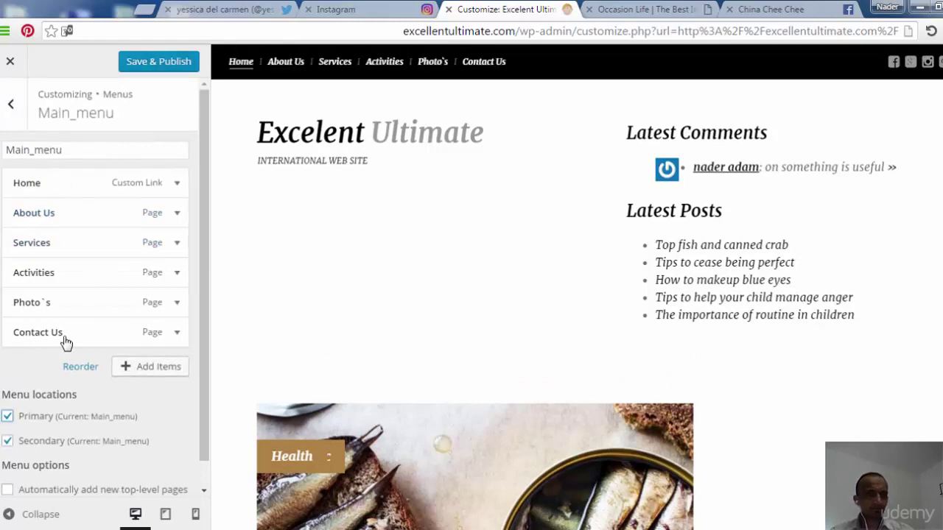
key("space")
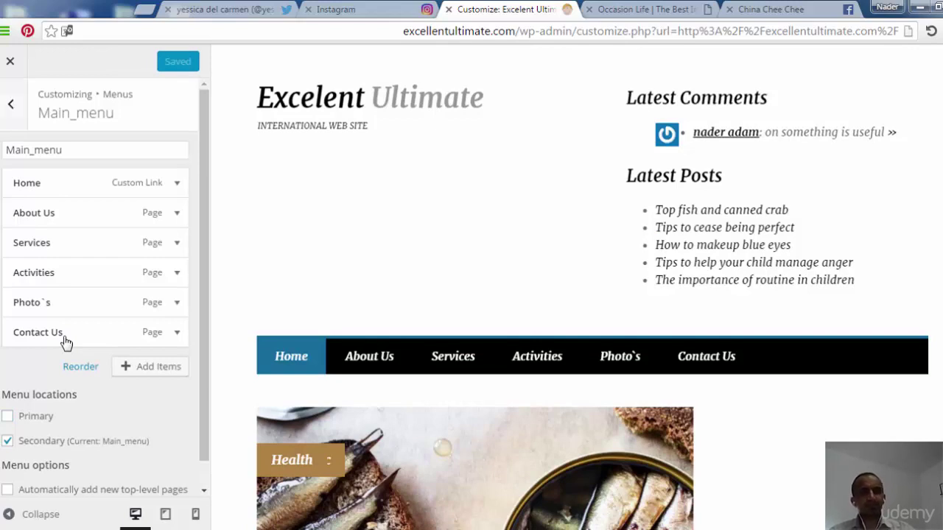
key("Escape")
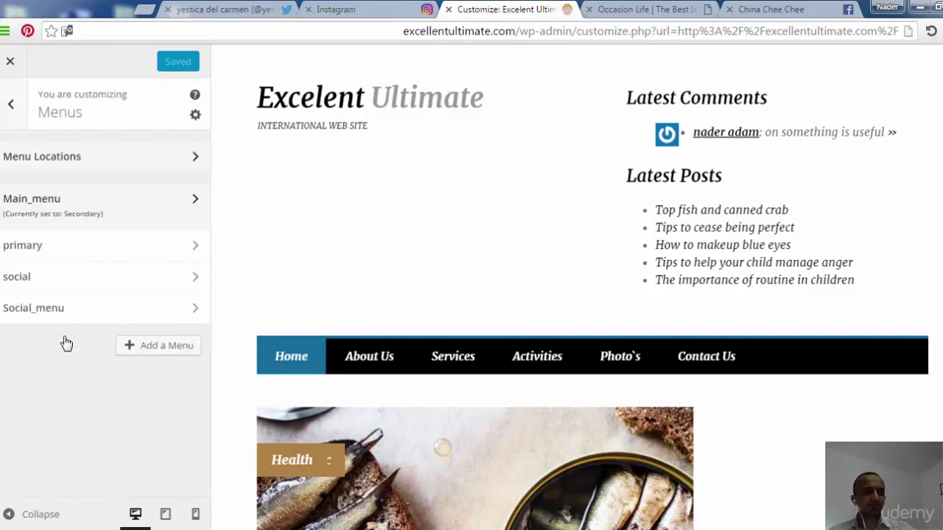
key("Escape")
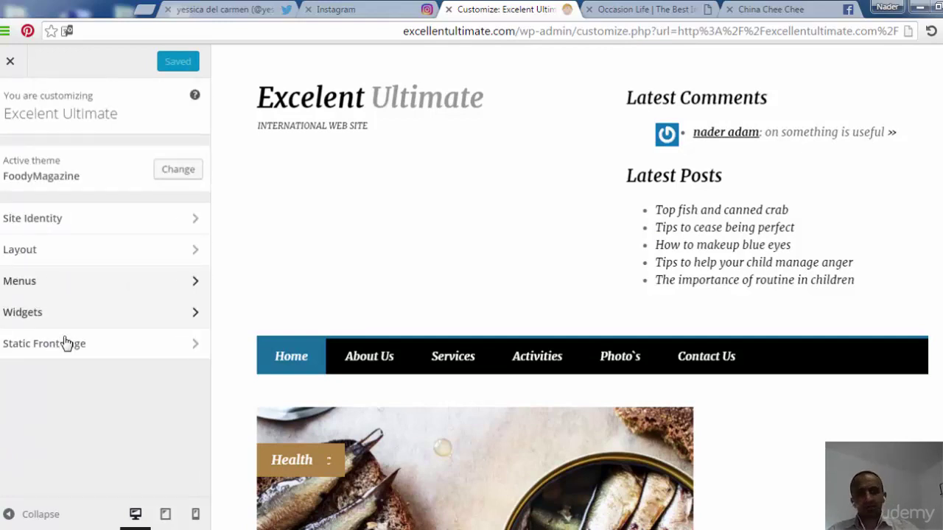
Step: Open the Widgets settings and look over the Header Sidebar, Primary and Subsidiary areas
key("Return")
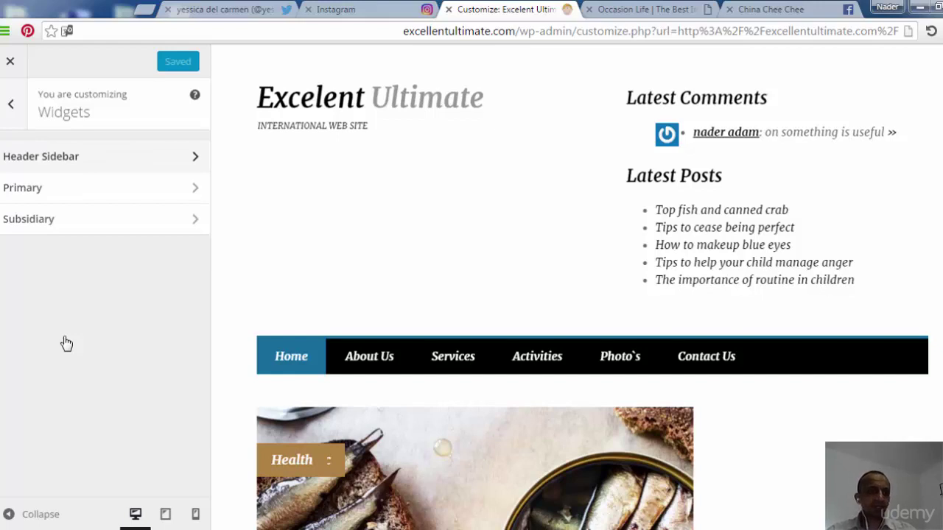
key("Tab")
key("Tab")
key("shift+Tab")
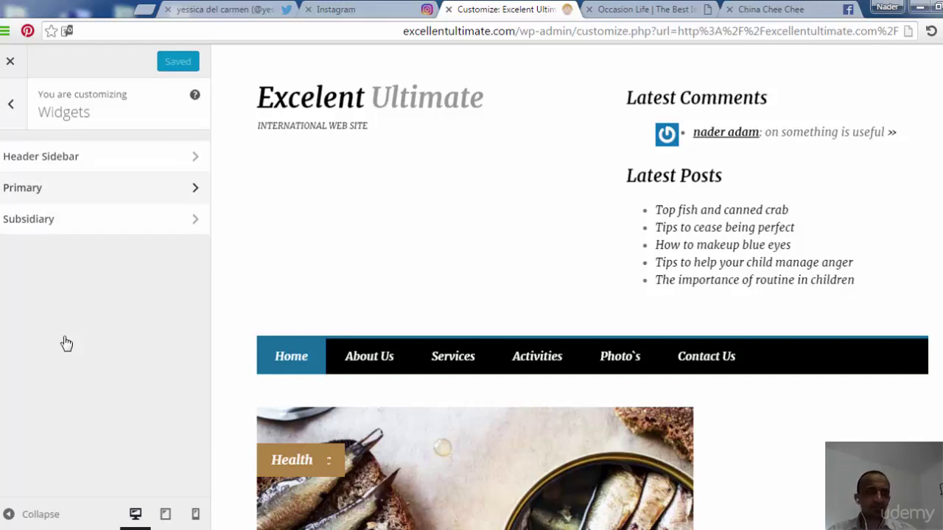
key("shift+Tab")
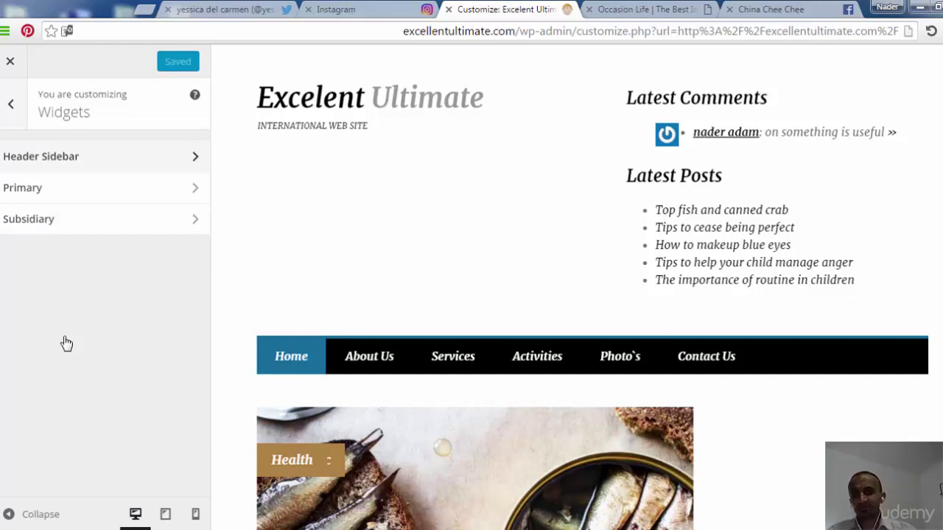
key("Tab")
key("Tab")
key("Tab")
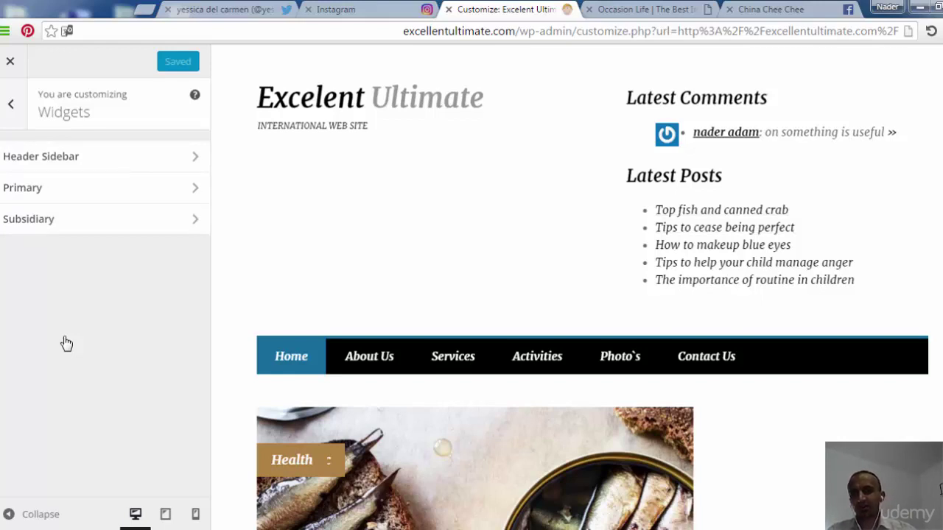
key("shift+Tab")
key("shift+Tab")
key("shift+Tab")
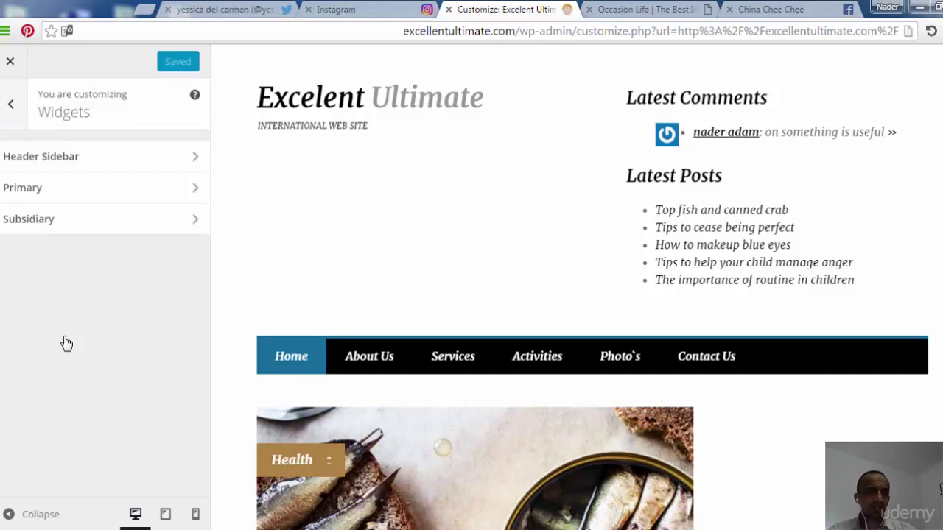
Step: Remove the Recent Comments widget from the Header Sidebar
key("Return")
key("Tab")
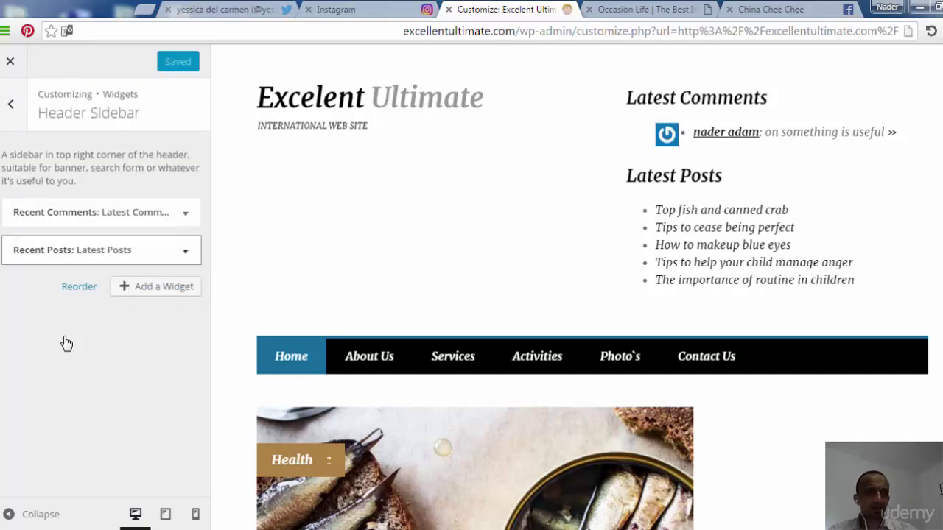
key("shift+Tab")
key("Return")
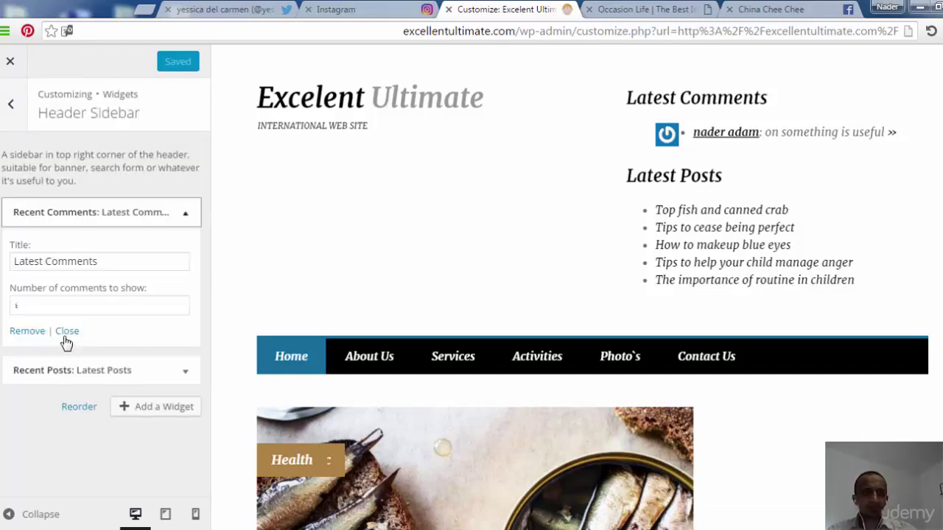
key("Tab")
key("Tab")
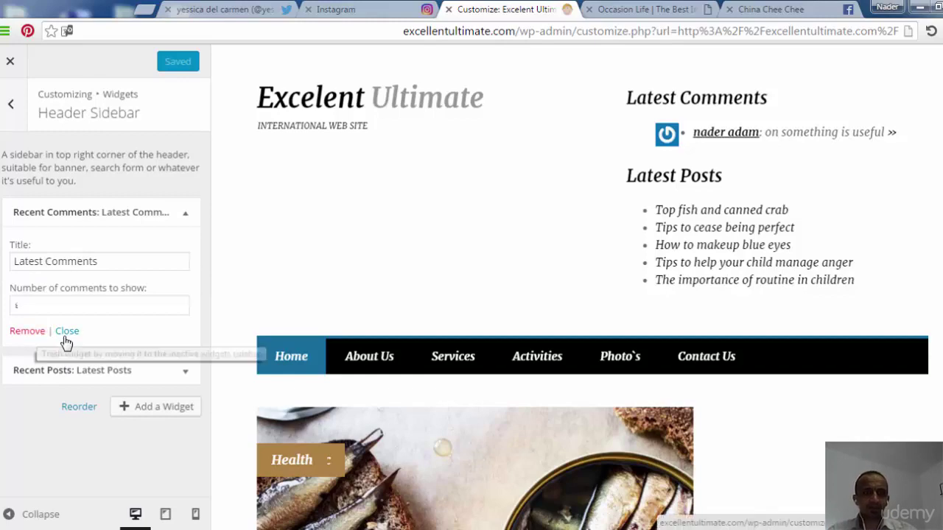
key("Return")
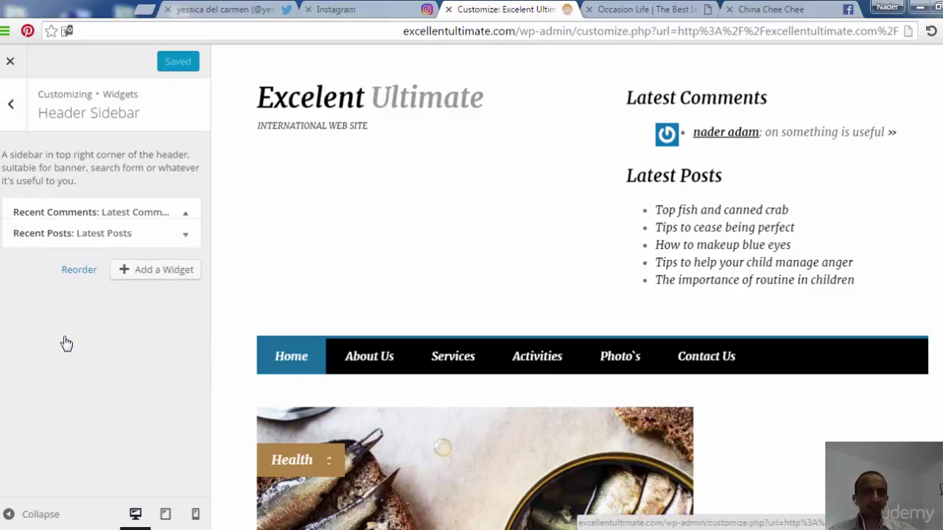
Step: Remove the Recent Posts widget from the Header Sidebar, publish, and return to the list of widget areas
key("Return")
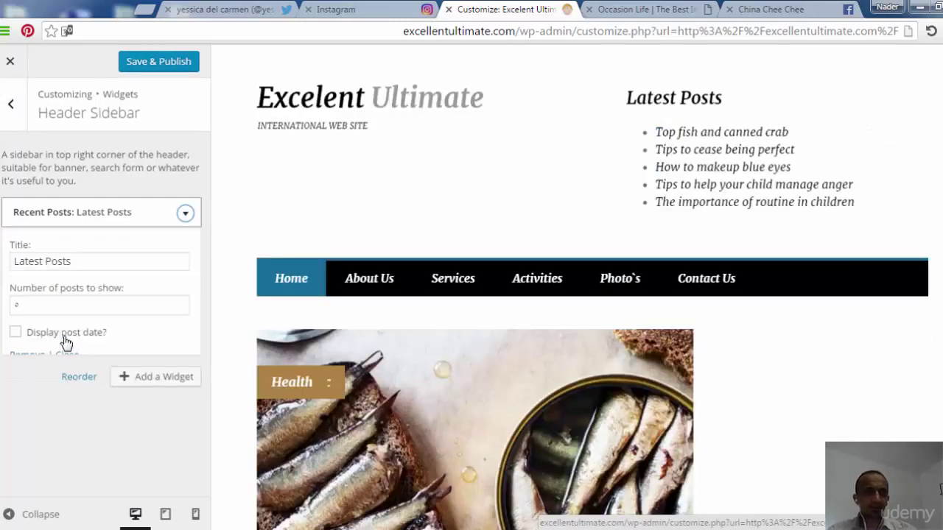
key("Tab")
key("Tab")
key("Tab")
key("Tab")
key("Return")
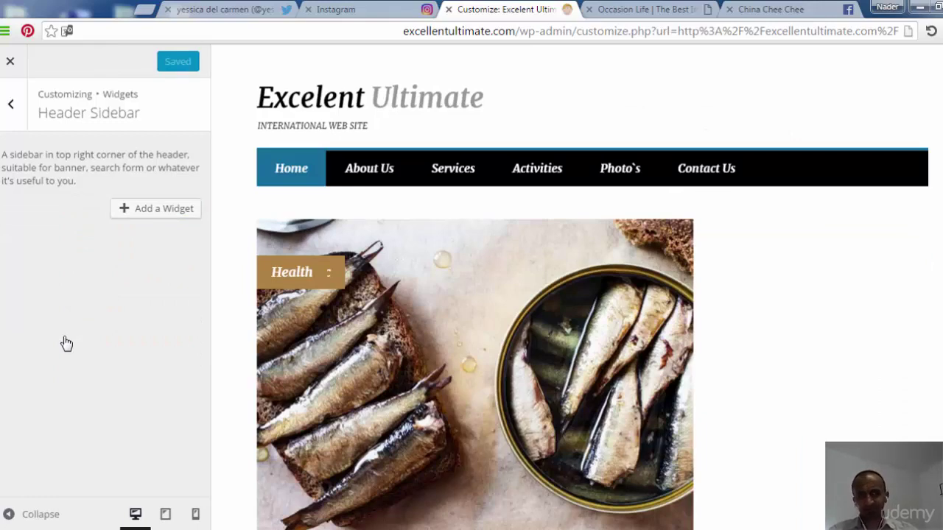
key("Escape")
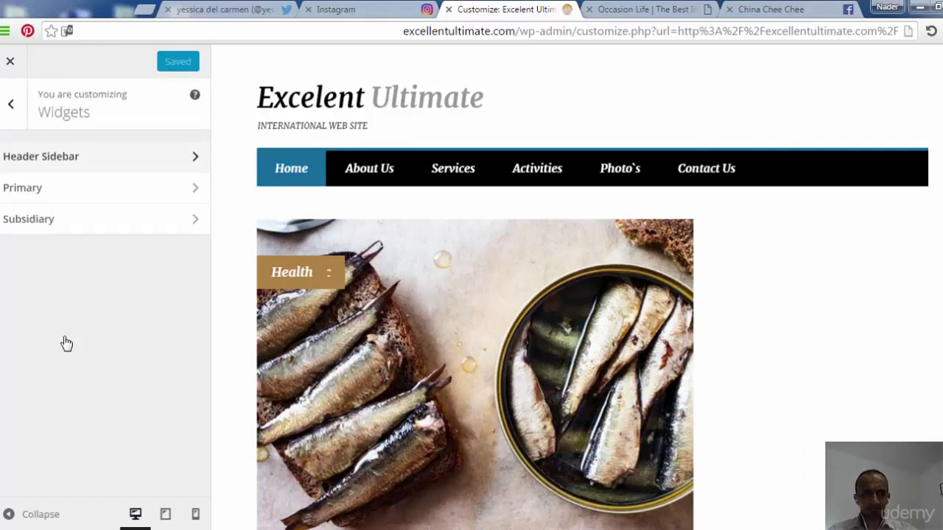
Step: Add the 125x125 Banners widget to the Primary sidebar
key("Tab")
key("Return")
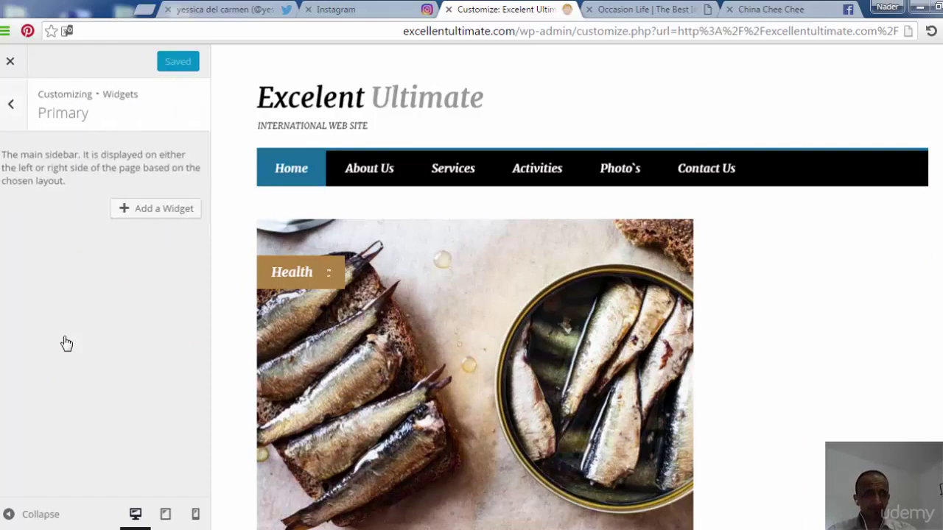
key("Escape")
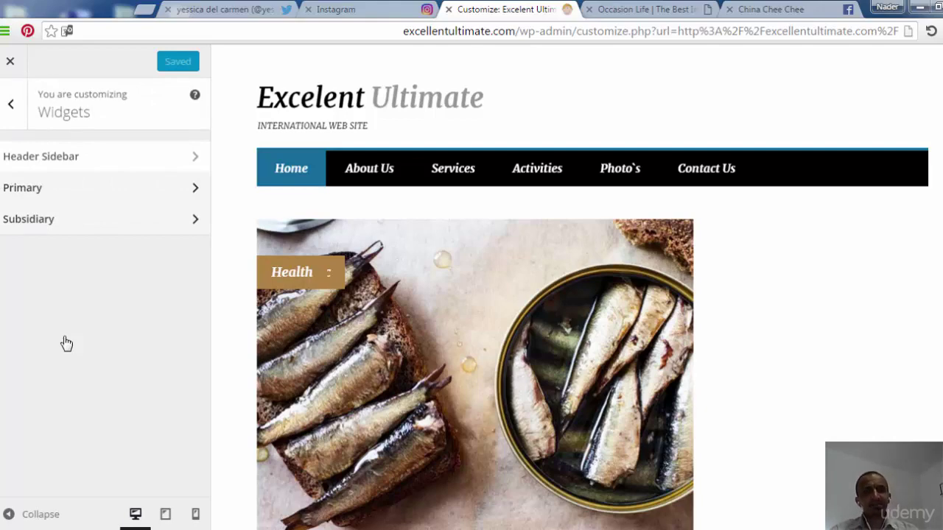
key("Return")
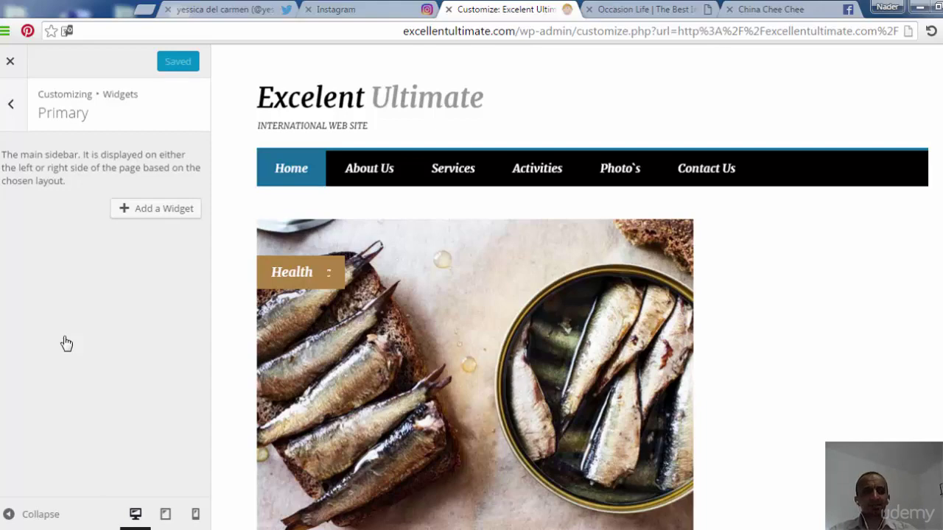
key("Tab")
key("Return")
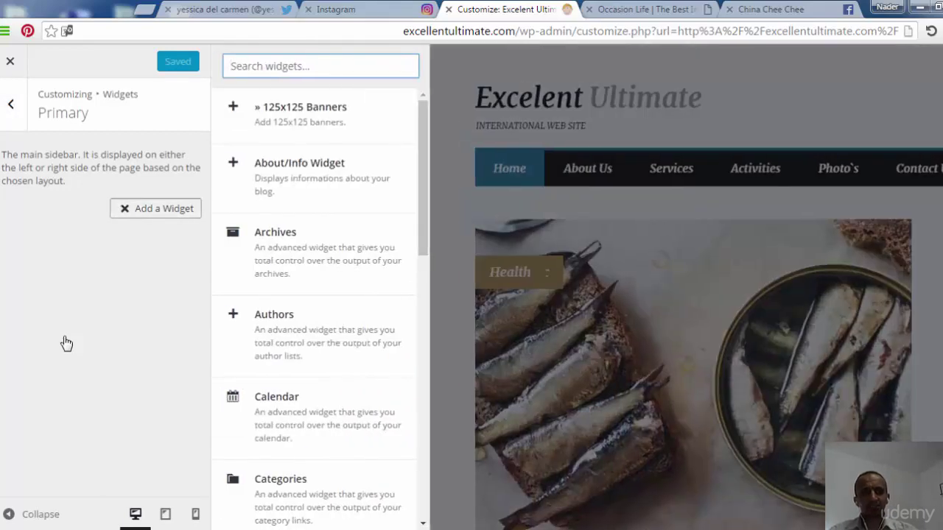
key("Up")
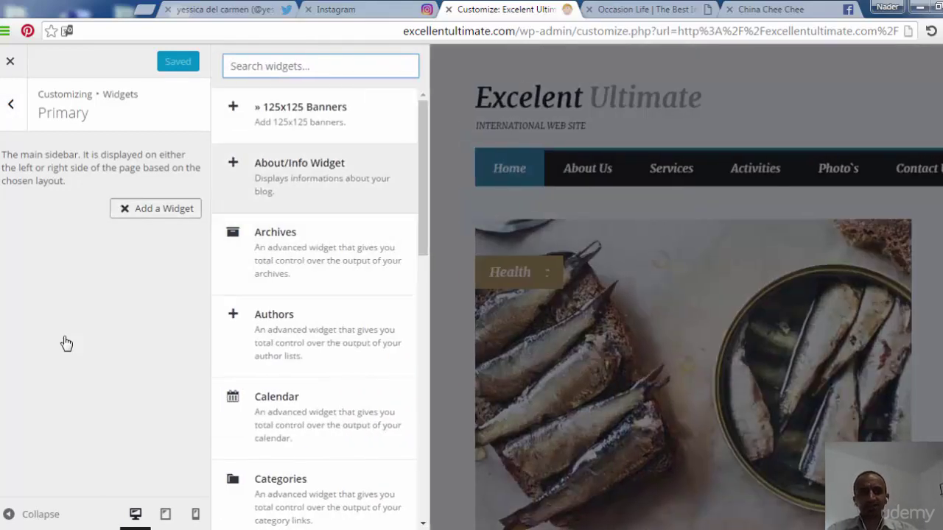
key("Up")
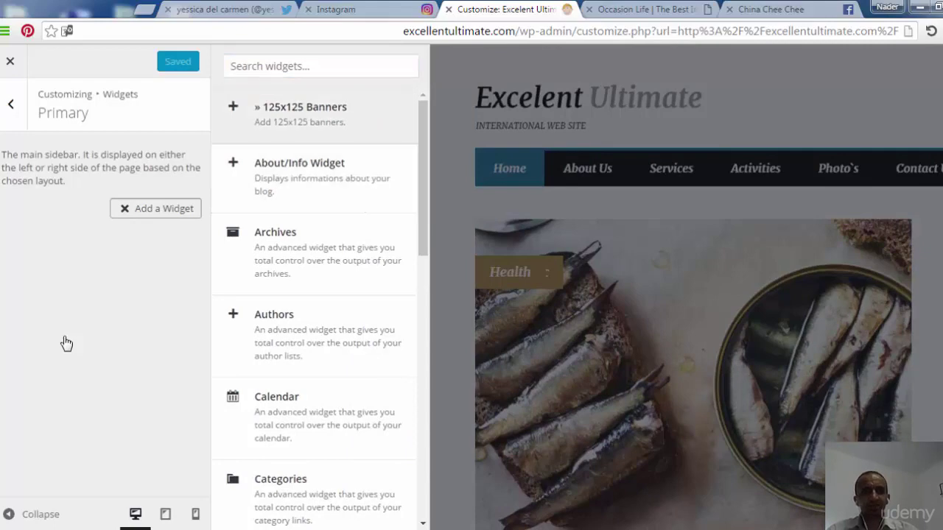
key("Return")
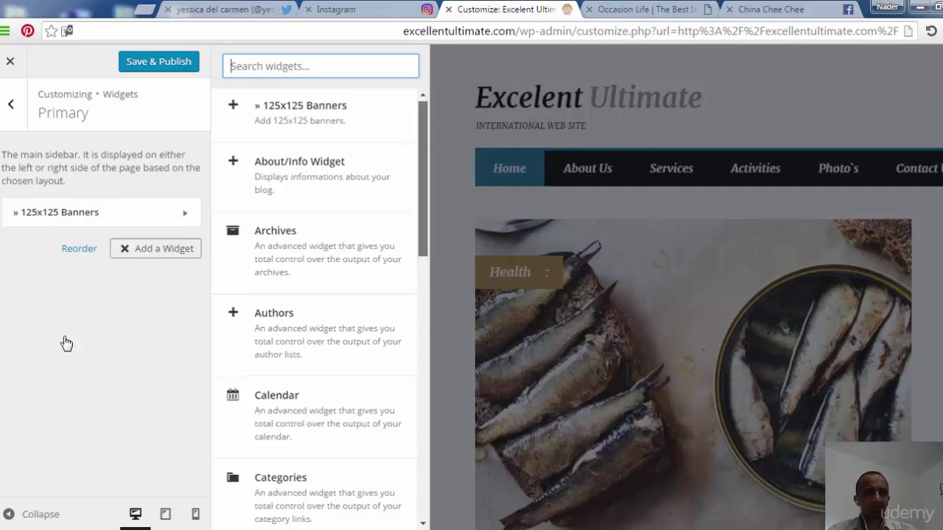
Step: Add the About/Info Widget to the Primary sidebar and collapse its settings
key("Down")
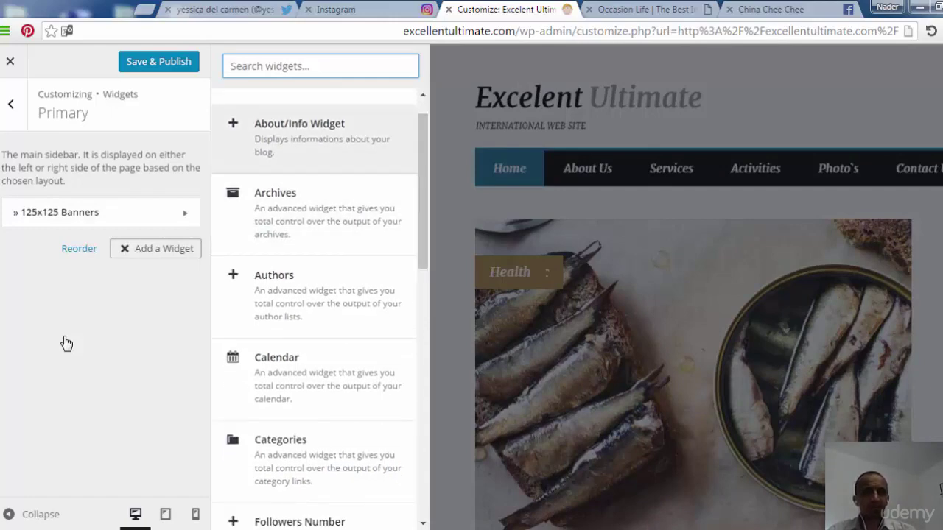
key("Return")
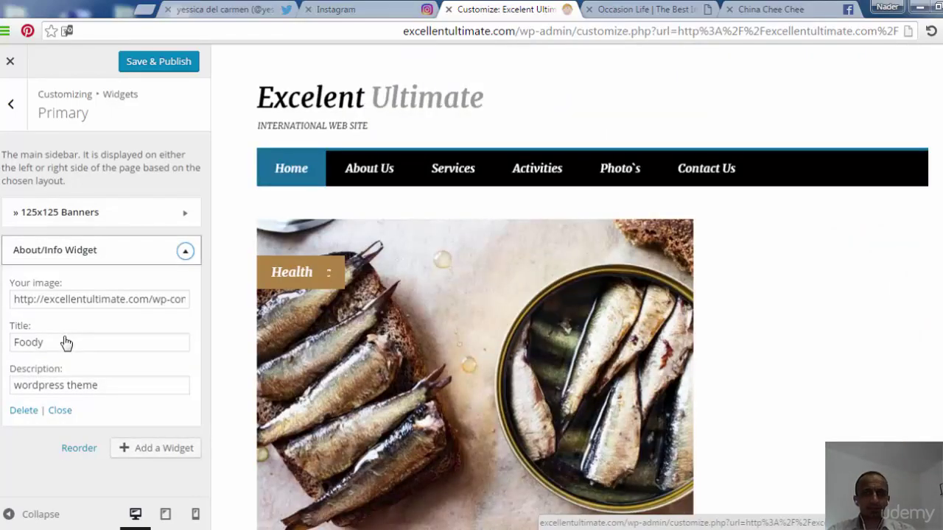
key("Escape")
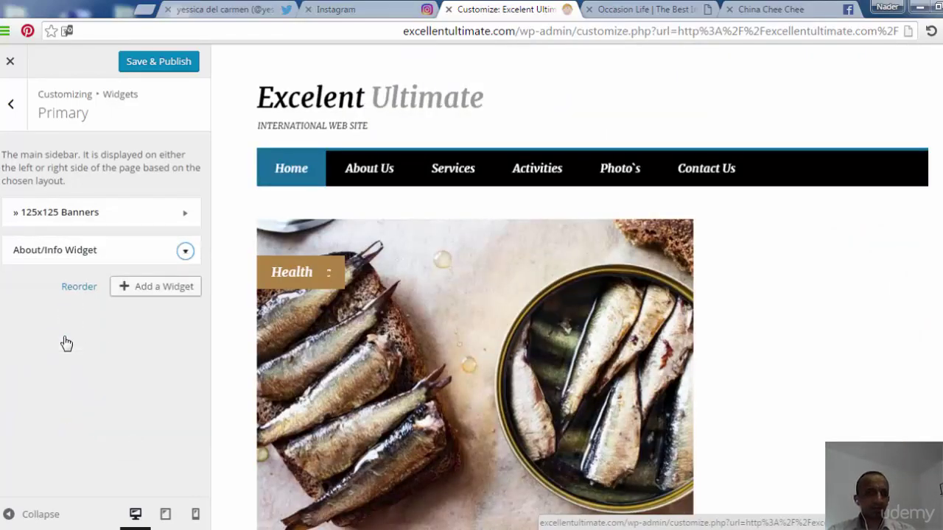
Step: Add a Calendar widget to the Primary sidebar and collapse its settings
key("Return")
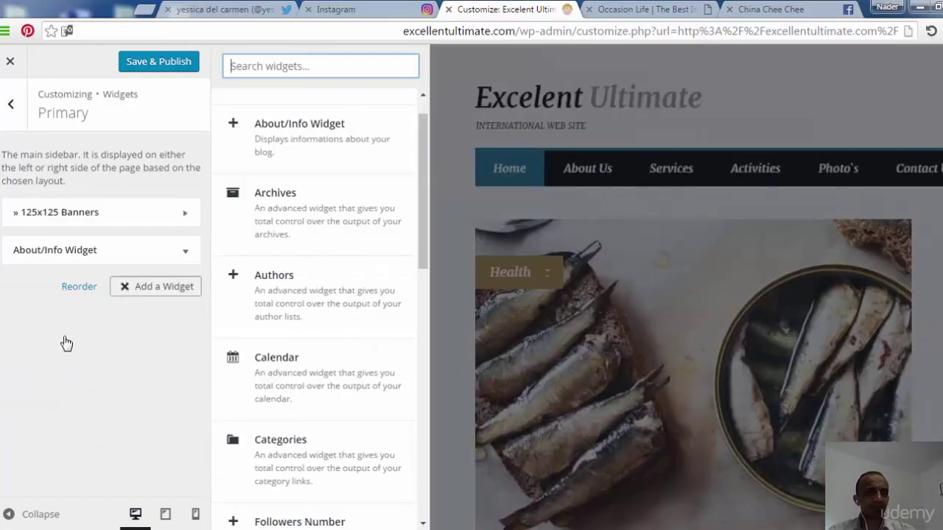
key("Down")
key("Down")
key("Down")
key("Down")
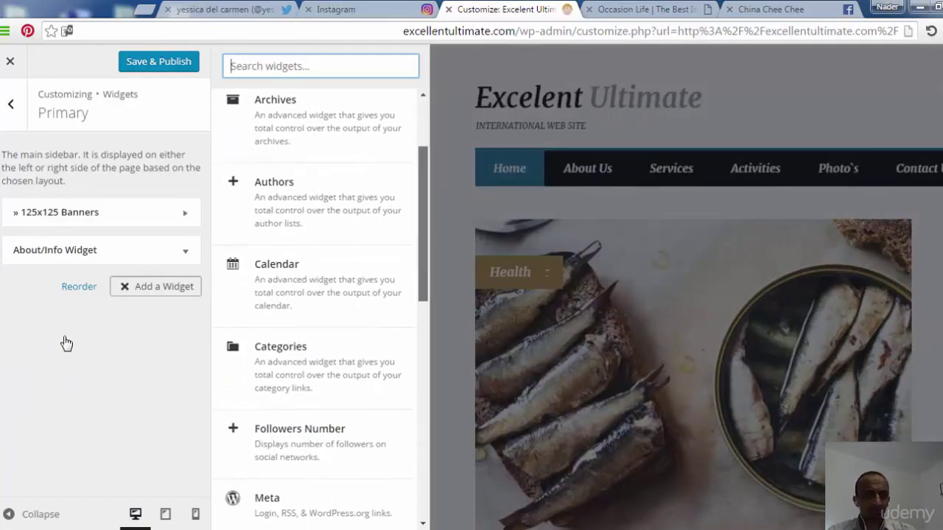
key("Return")
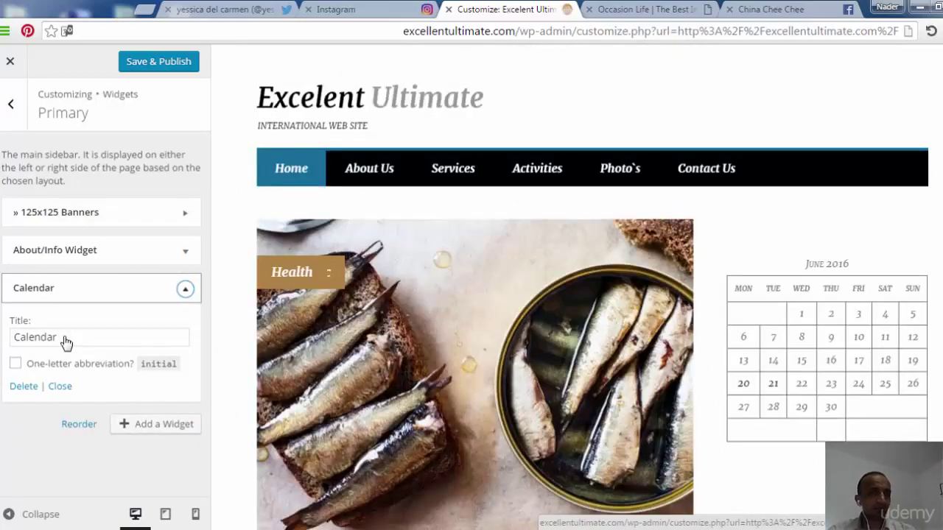
key("Escape")
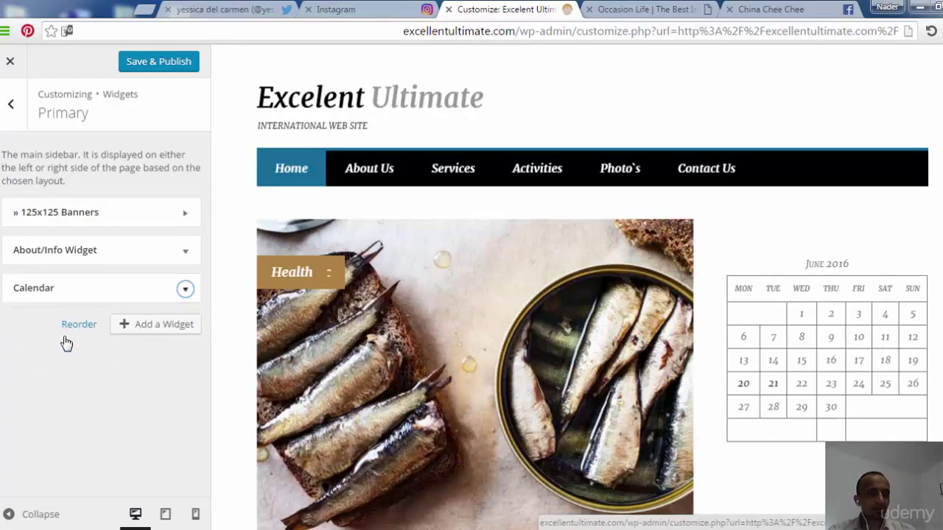
Step: Add a Categories widget to the Primary sidebar and look through its settings
key("Return")
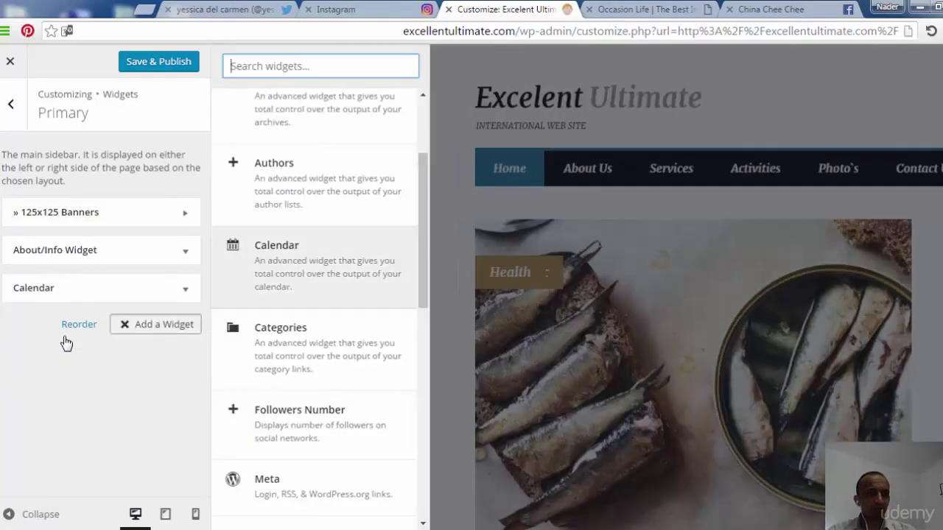
key("Down")
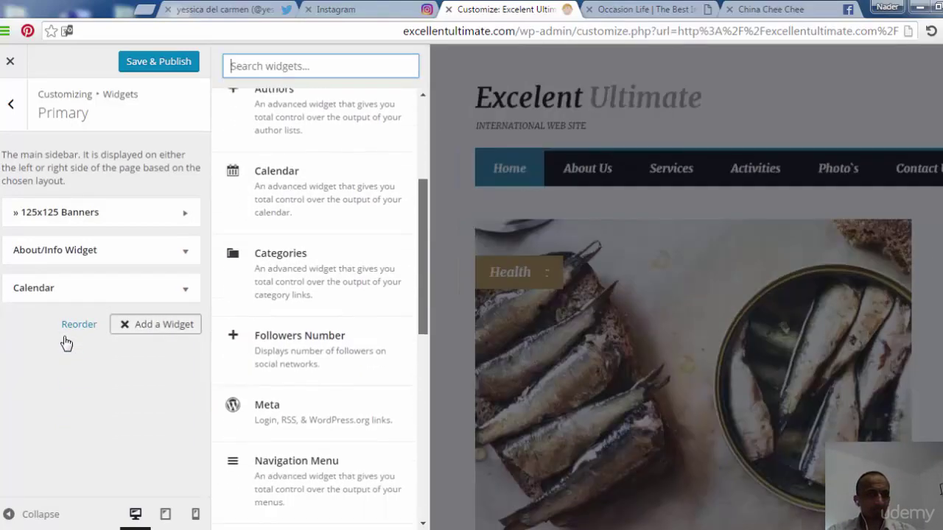
key("Up")
key("Return")
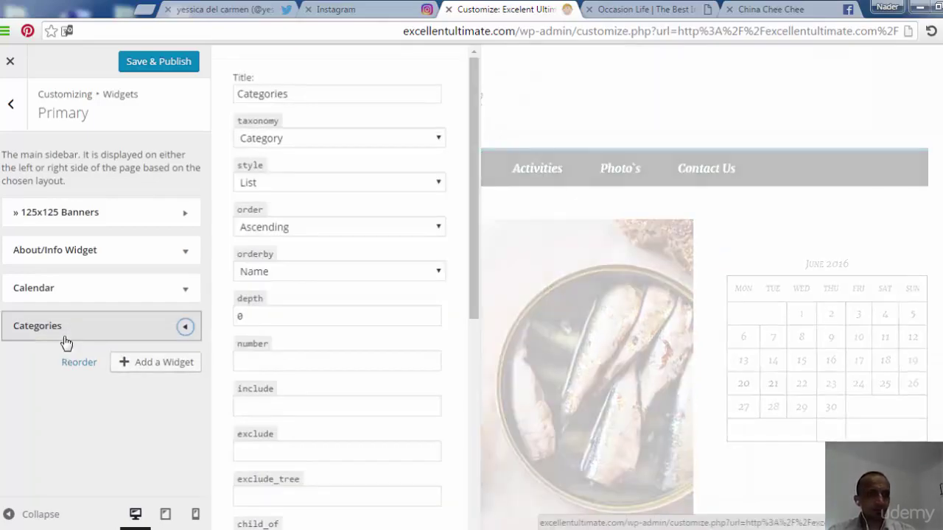
left_click(65, 338)
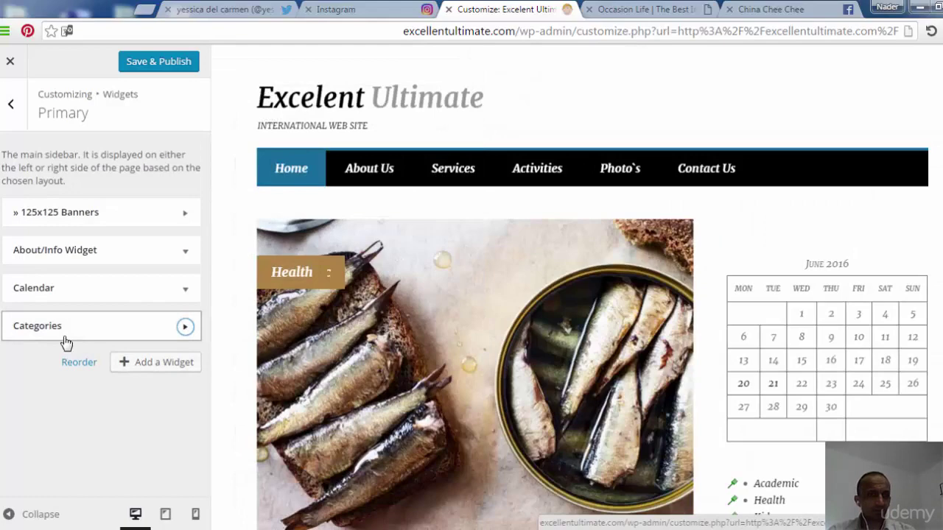
left_click(65, 337)
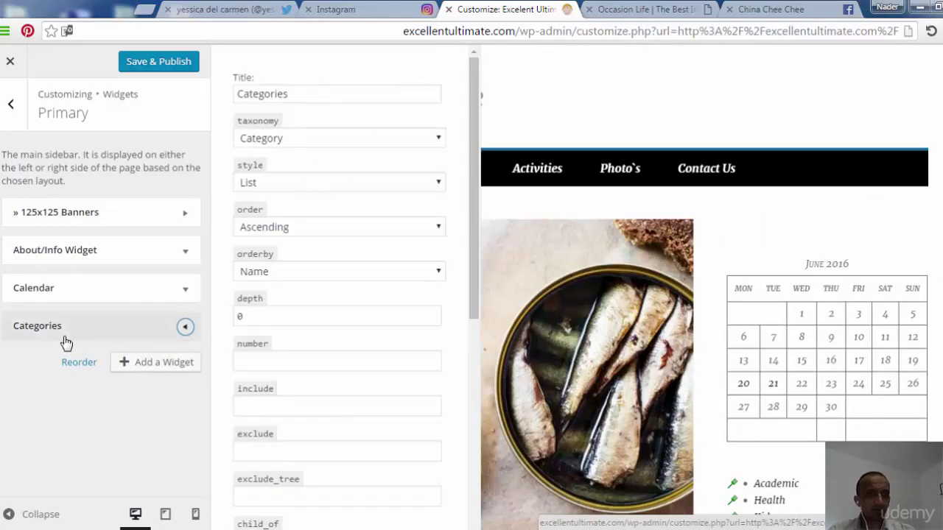
scroll(64, 341, "down", 5)
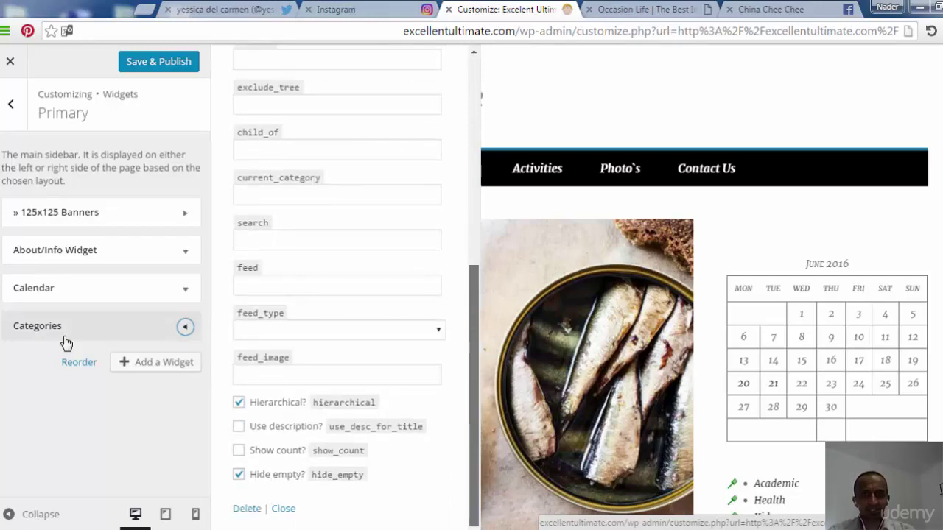
scroll(65, 341, "up", 6)
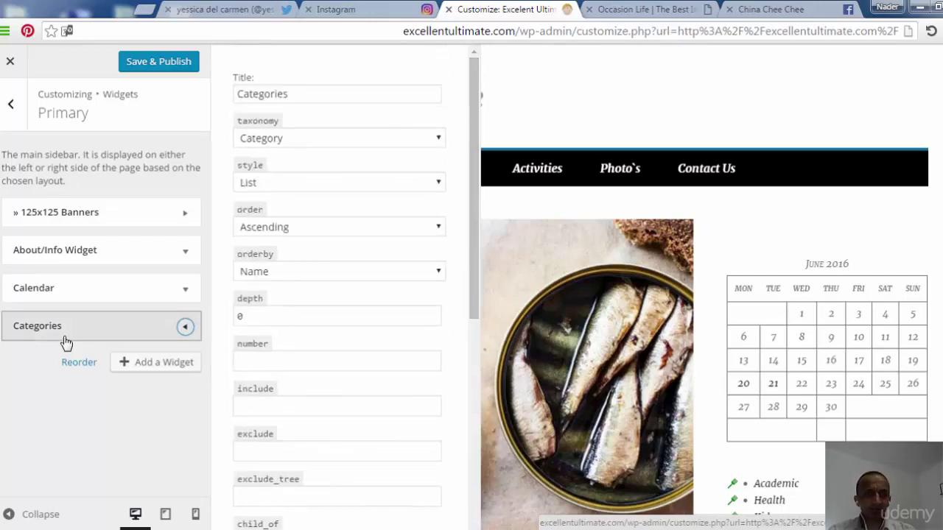
Step: Add a Followers Number widget to the Primary sidebar
key("shift+a")
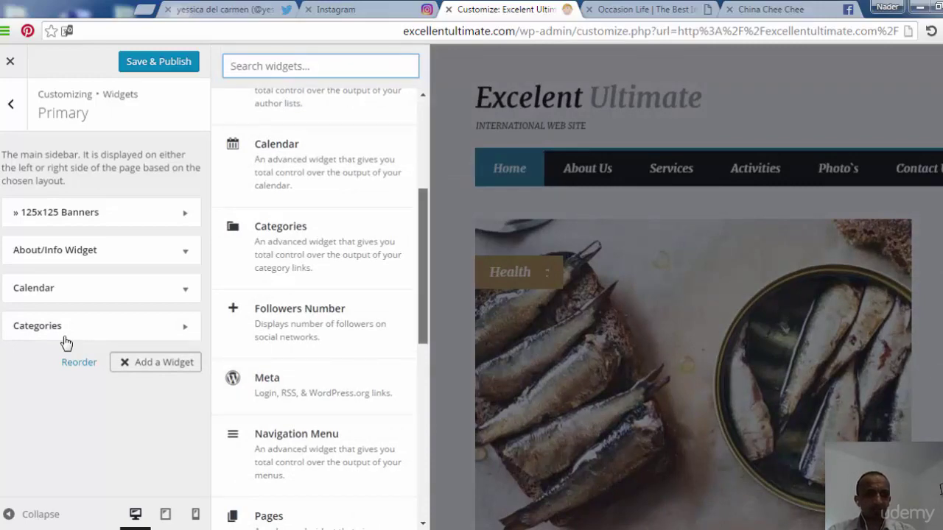
scroll(317, 250, "down", 1)
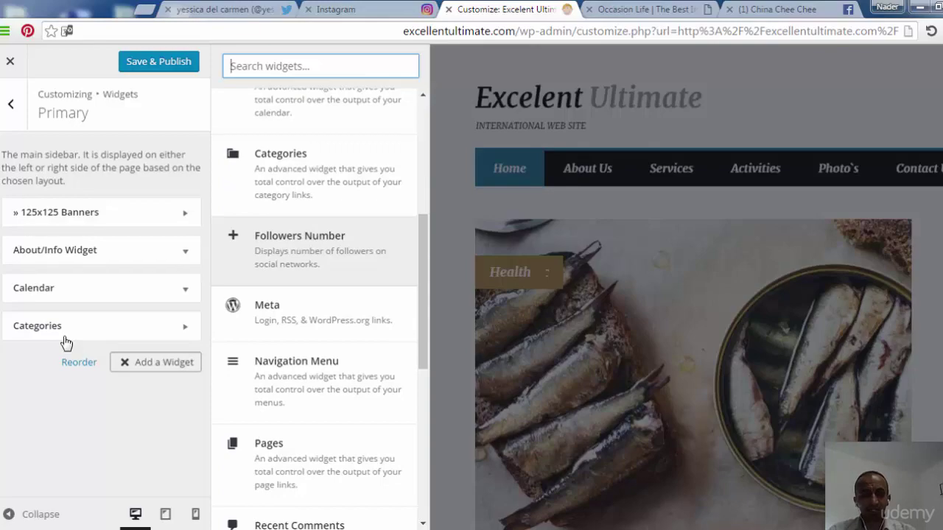
key("Return")
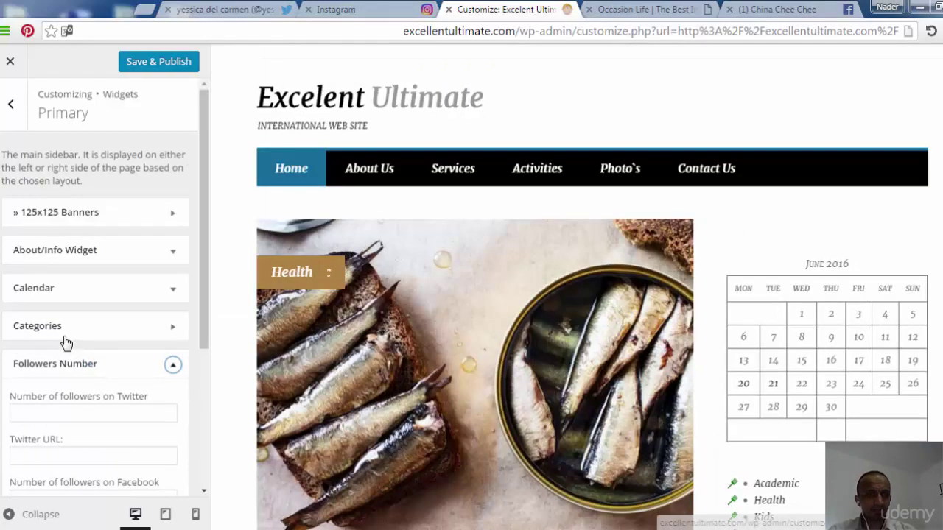
scroll(65, 342, "down", 1)
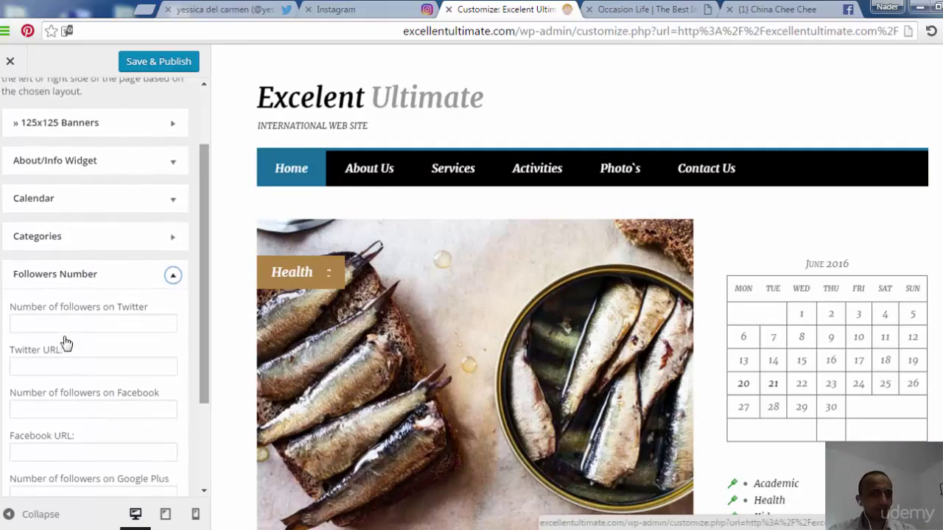
key("Tab")
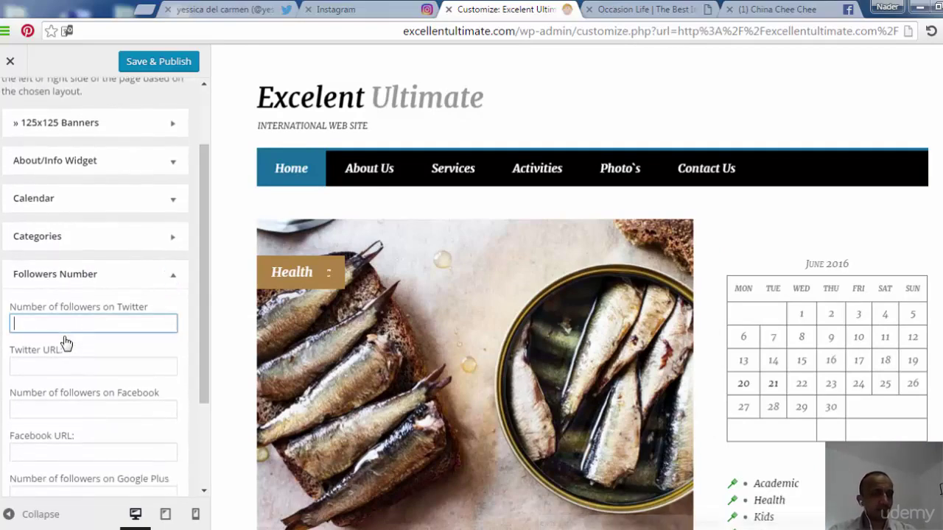
key("Tab")
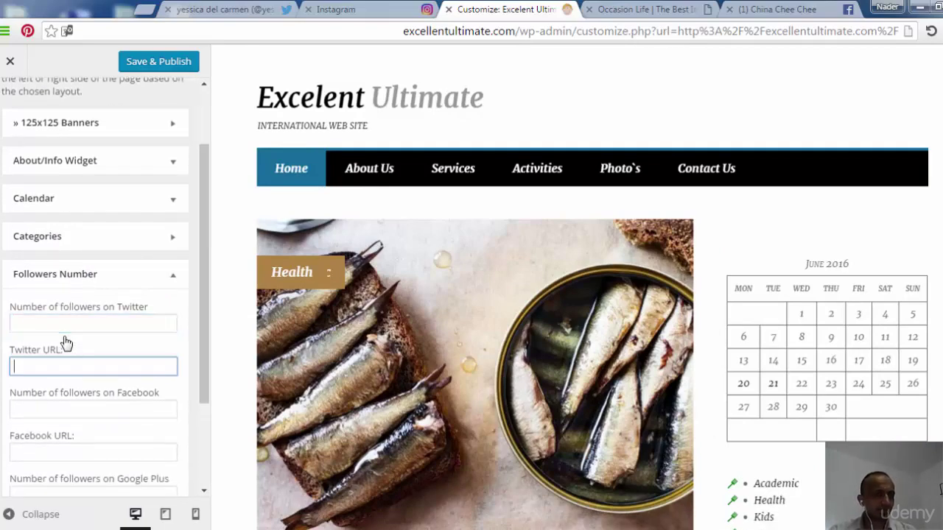
key("shift+Tab")
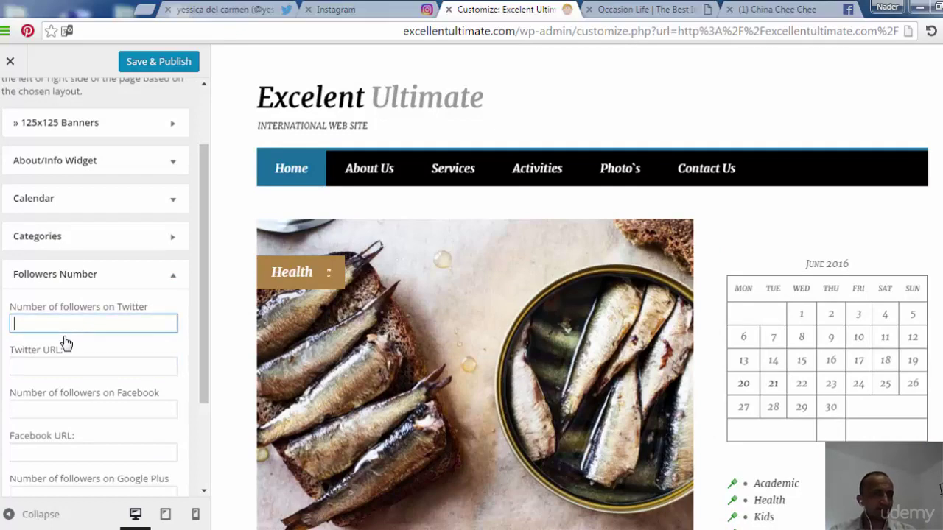
key("Tab")
key("Tab")
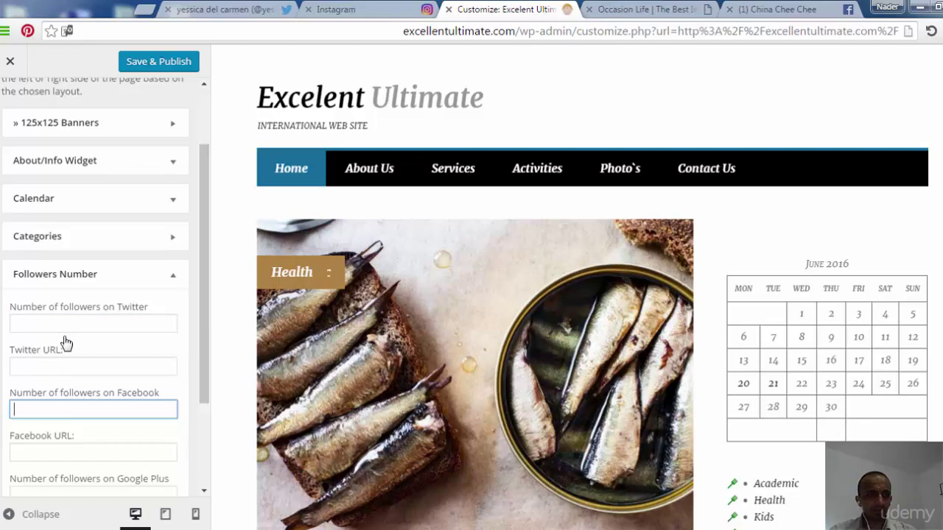
key("Tab")
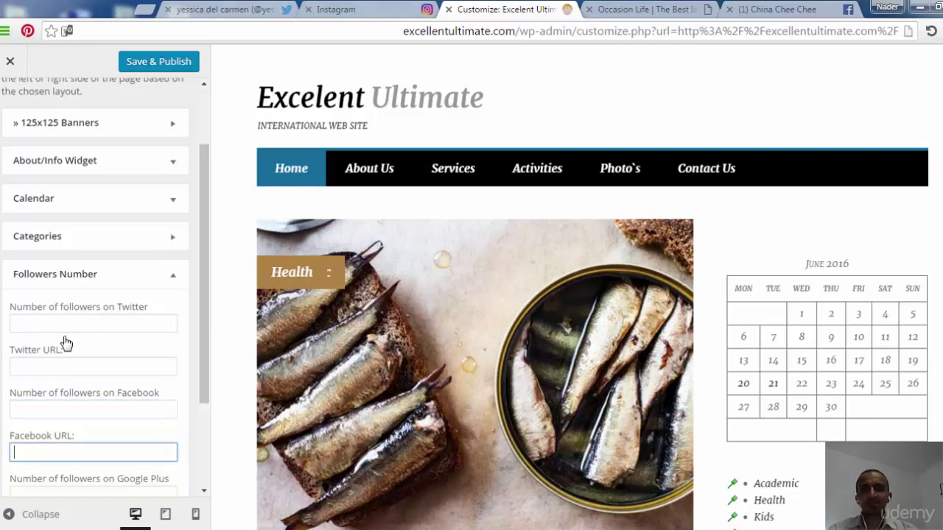
key("ctrl+9")
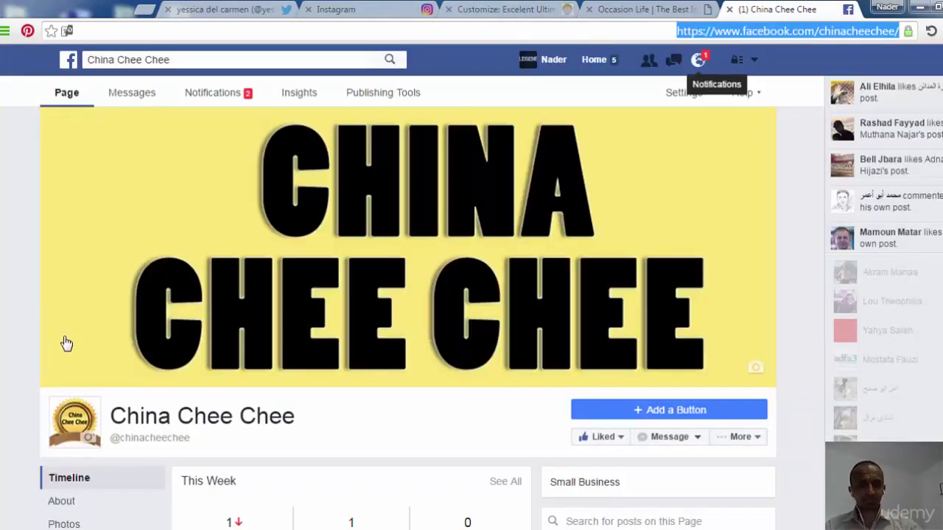
key("ctrl+4")
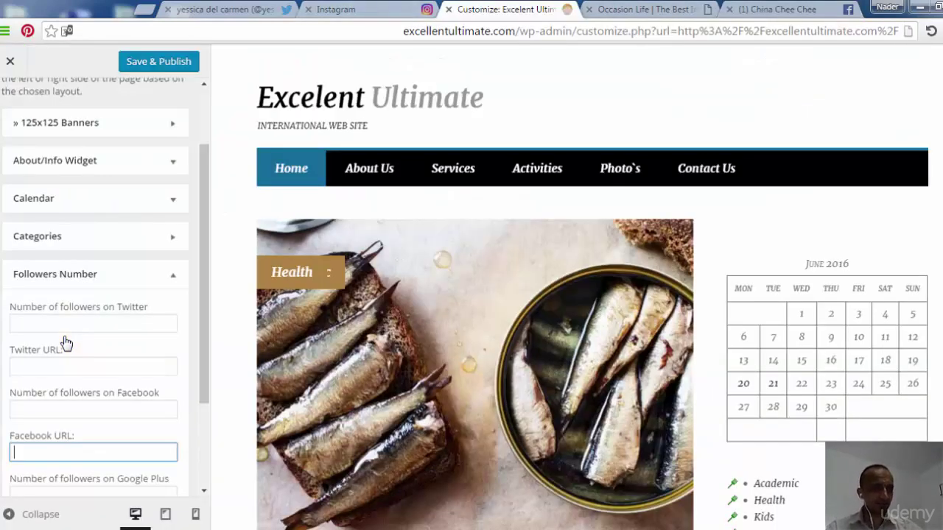
key("shift+Tab")
key("Tab")
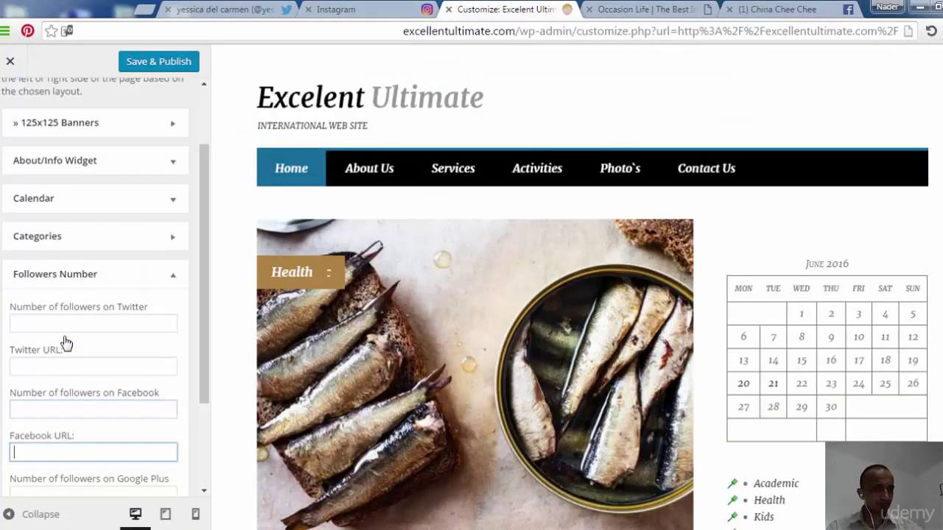
type("https://www.facebook.com/chinacheechee/")
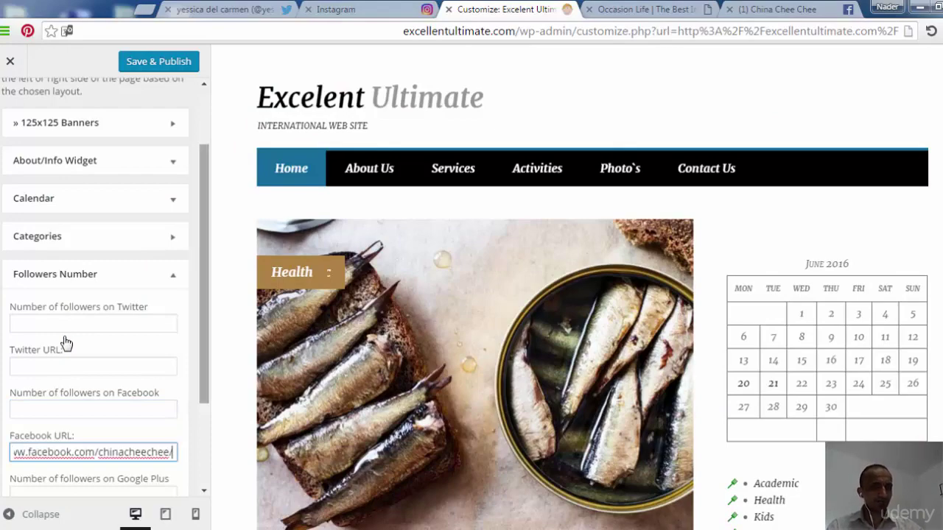
Step: Copy the address of the open Twitter profile into the Followers Number widget's Twitter URL and collapse the widget
scroll(64, 342, "down", 1)
key("ctrl+shift+Tab")
key("ctrl+shift+Tab")
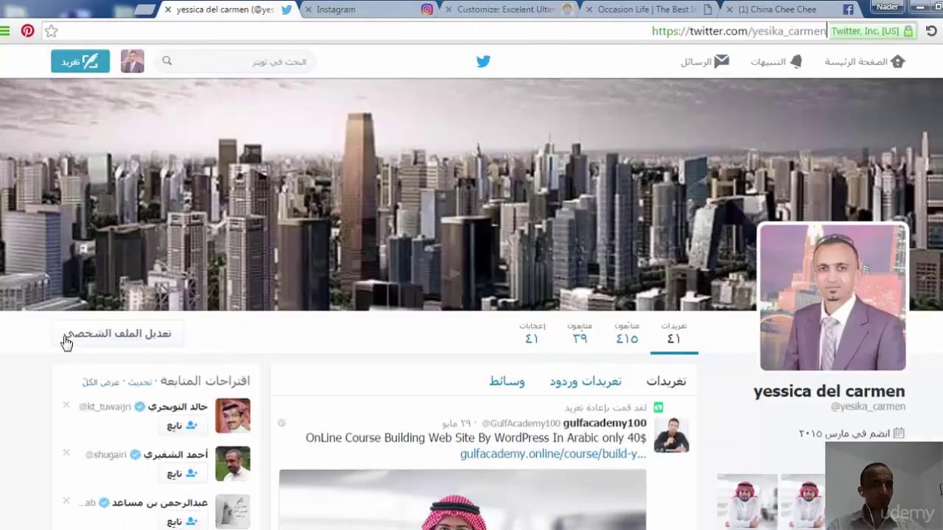
key("ctrl+l")
key("ctrl+c")
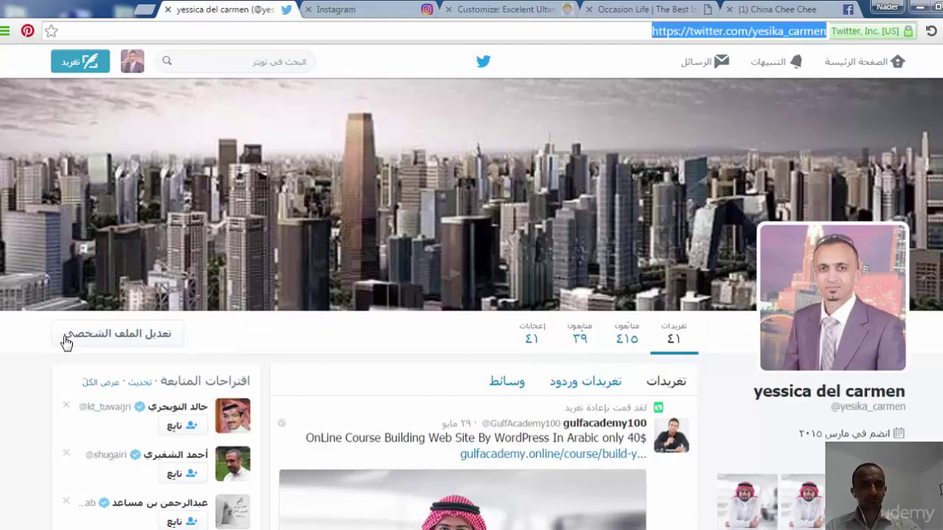
key("ctrl+Tab")
key("ctrl+Tab")
key("ctrl+Tab")
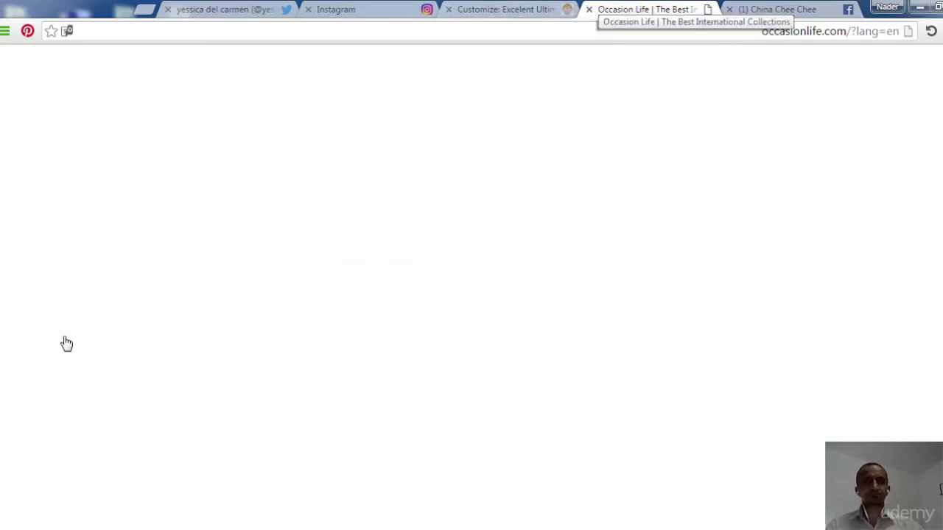
key("ctrl+shift+Tab")
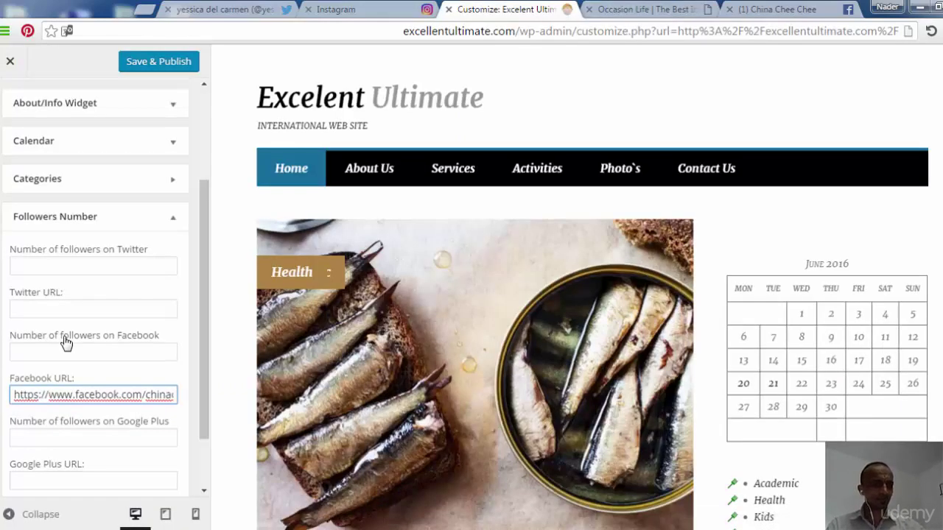
key("shift+Tab")
key("shift+Tab")
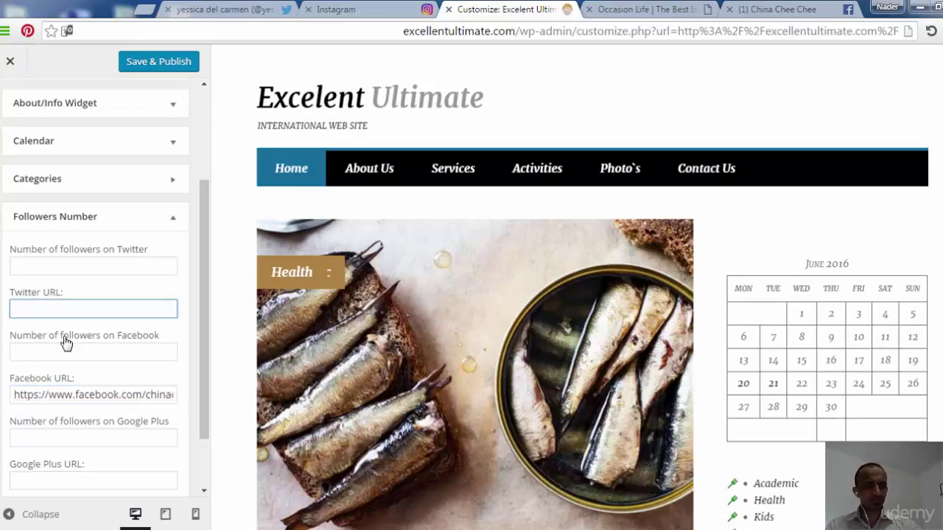
key("ctrl+v")
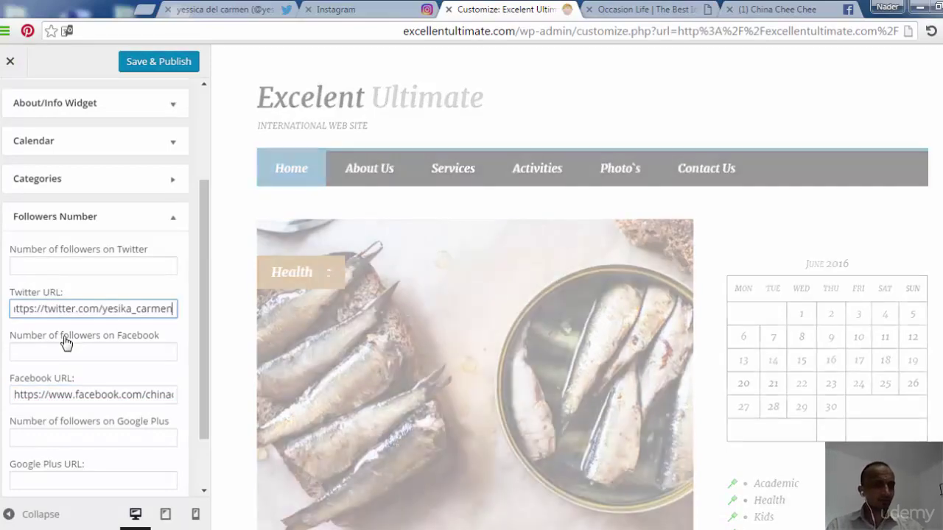
scroll(65, 343, "down", 1)
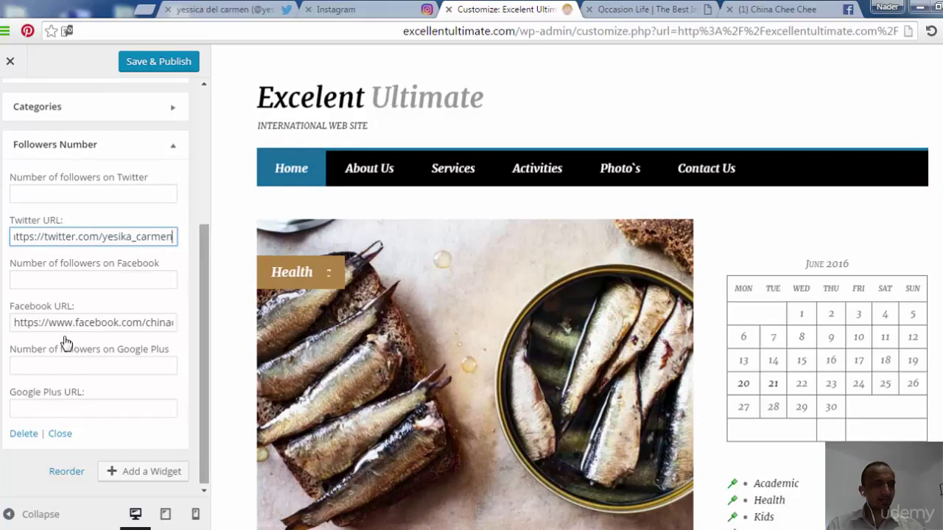
key("Return")
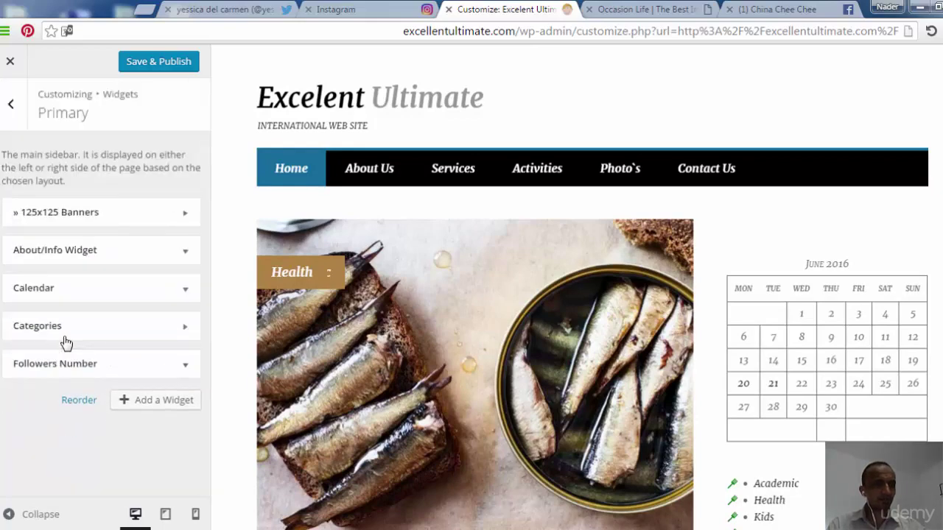
Step: Add a Recent Posts widget to the Primary sidebar
key("Tab")
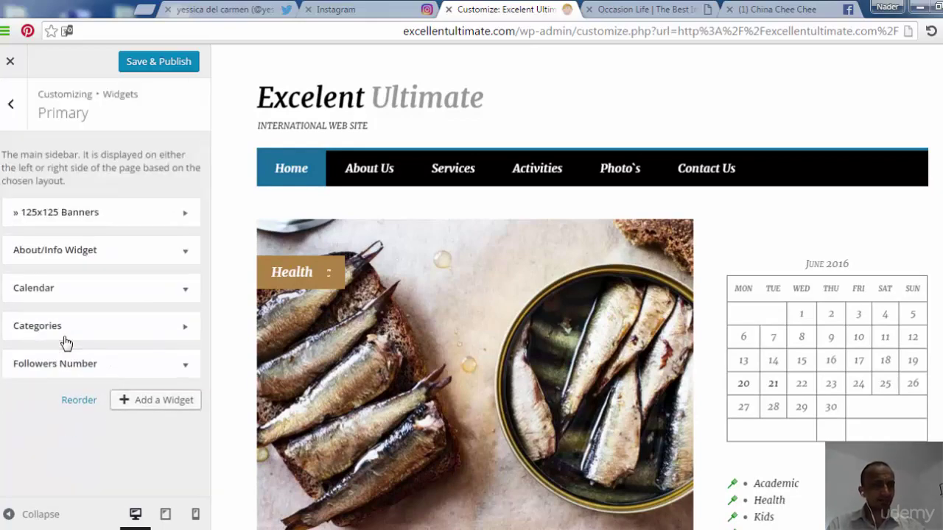
key("Return")
scroll(65, 343, "down", 5)
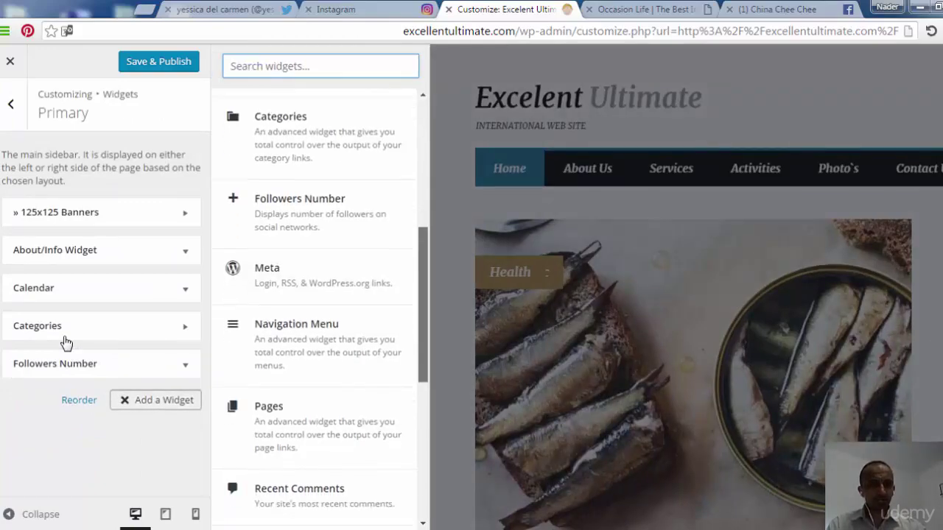
key("Up")
key("Up")
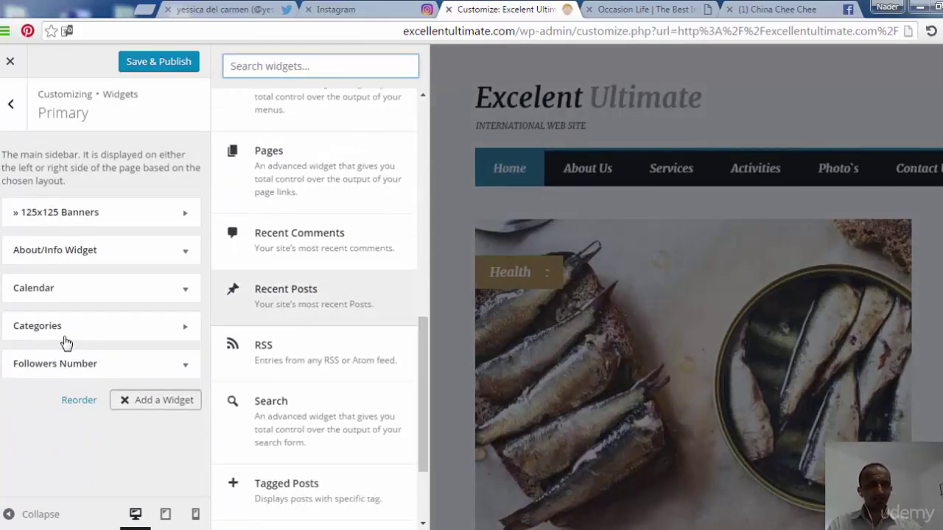
key("Up")
key("Down")
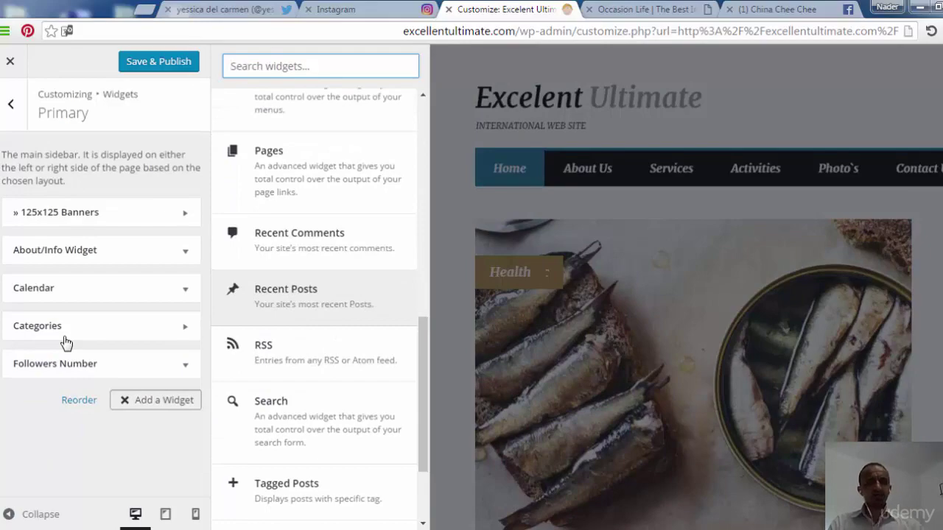
key("Return")
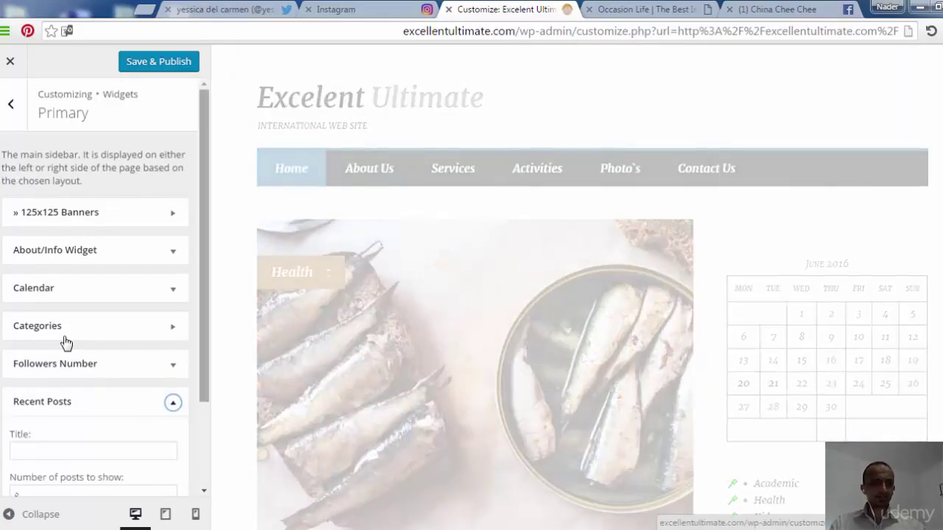
Step: Title the Recent Posts widget "Latest POsts" and collapse its settings
key("Tab")
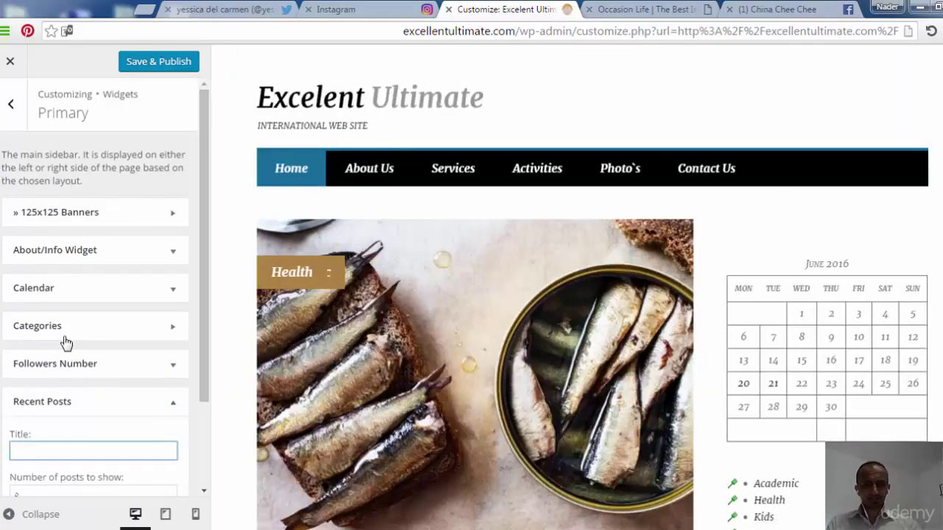
type("Lates")
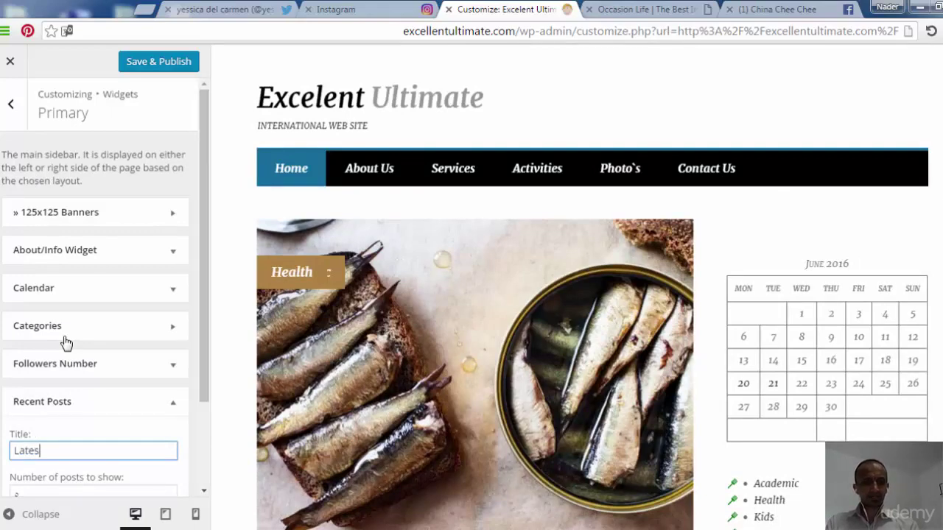
type("t PO")
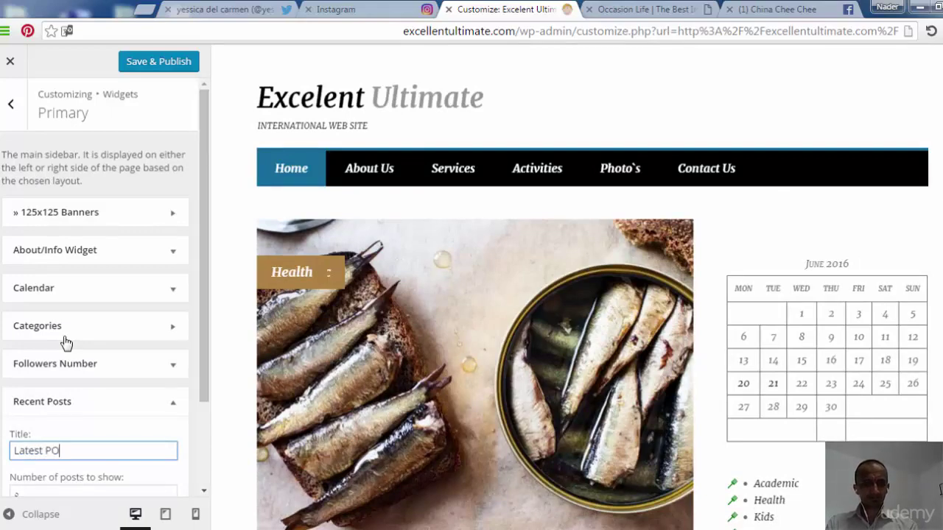
type("sts")
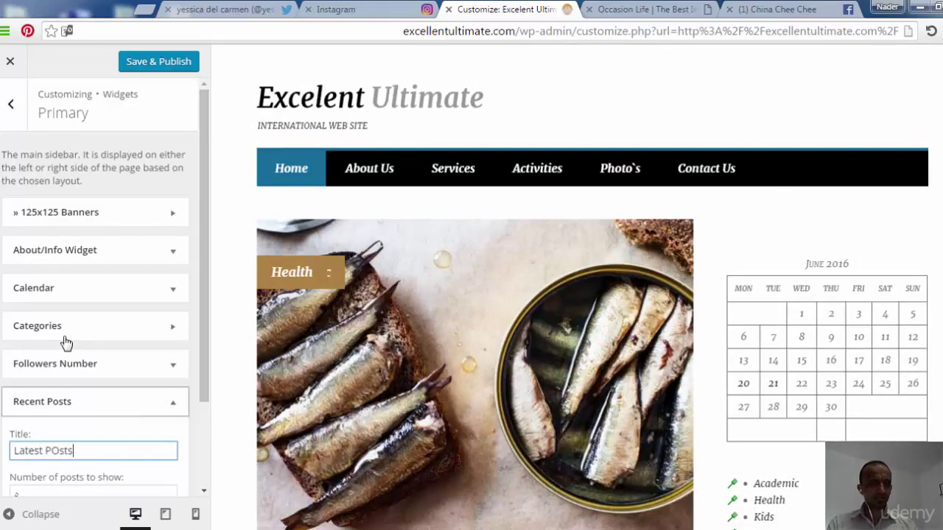
scroll(65, 343, "down", 1)
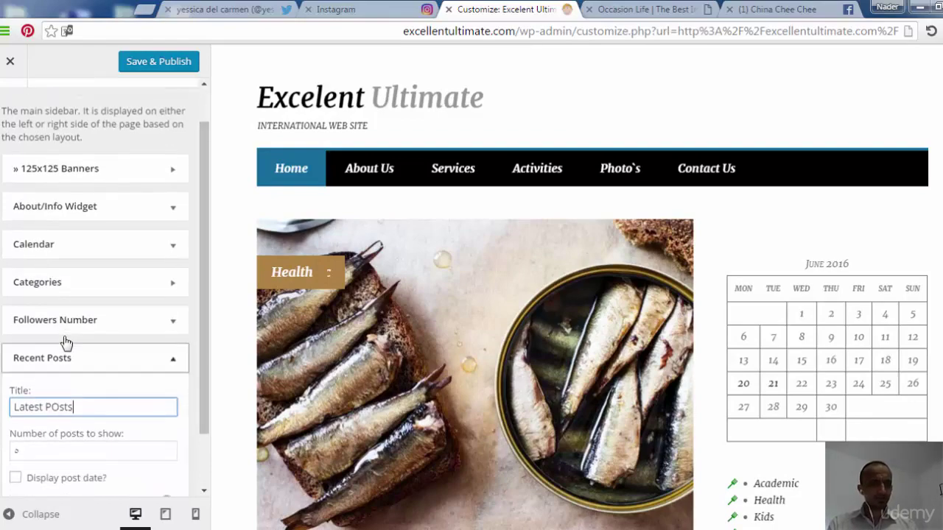
left_click(65, 343)
Step: Add a Search widget and place it above the 125x125 Banners widget in the Primary sidebar
key("Tab")
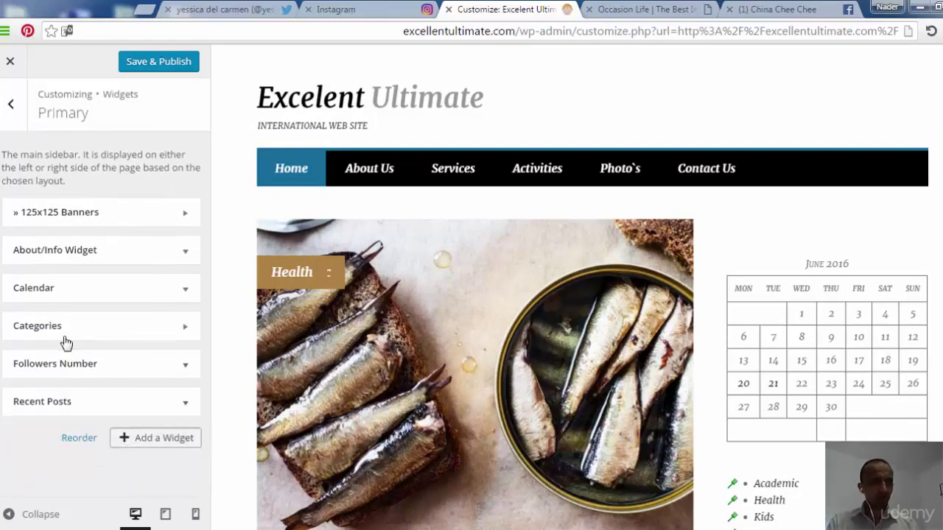
key("Return")
key("Down")
key("Down")
key("Down")
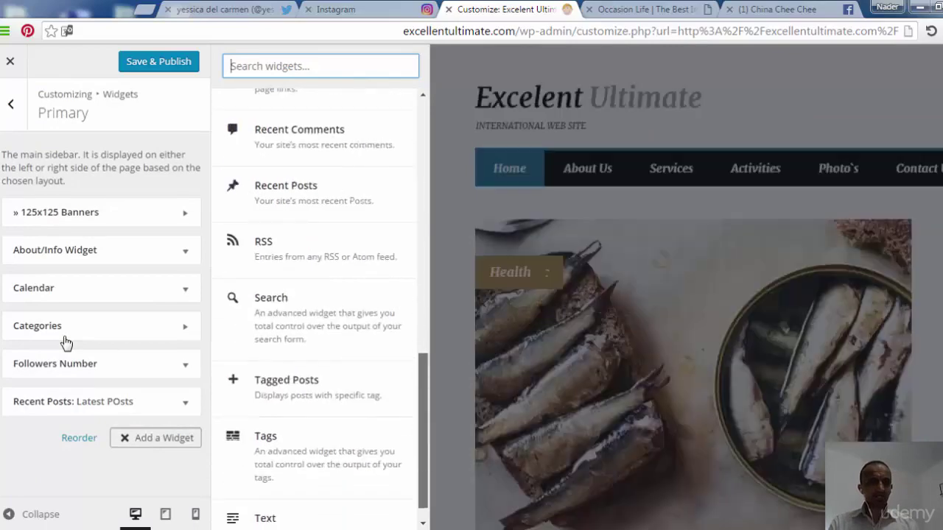
key("Return")
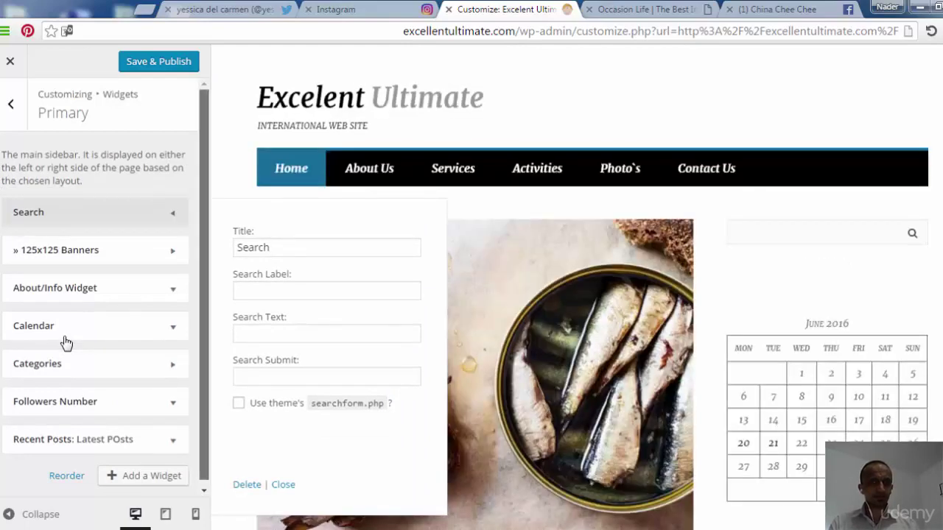
Step: Add a Tagged Posts widget to the Primary sidebar
key("Return")
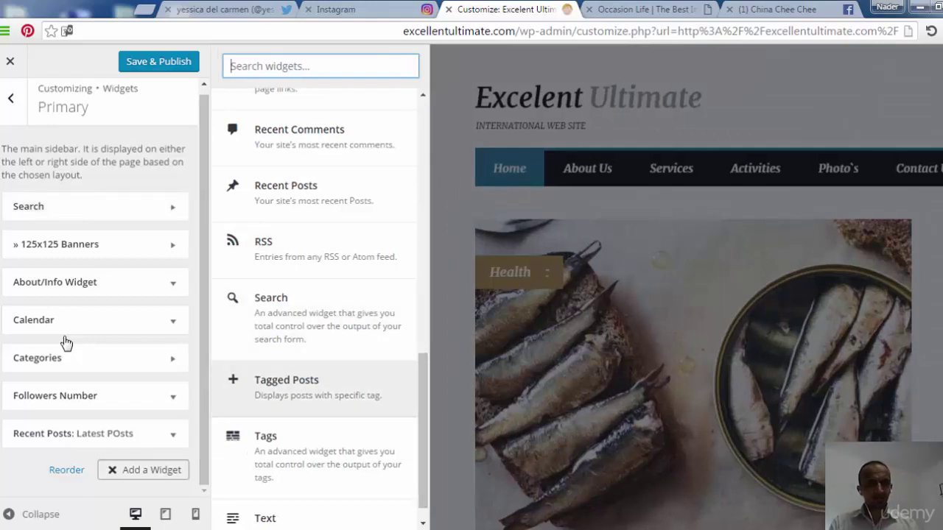
key("Down")
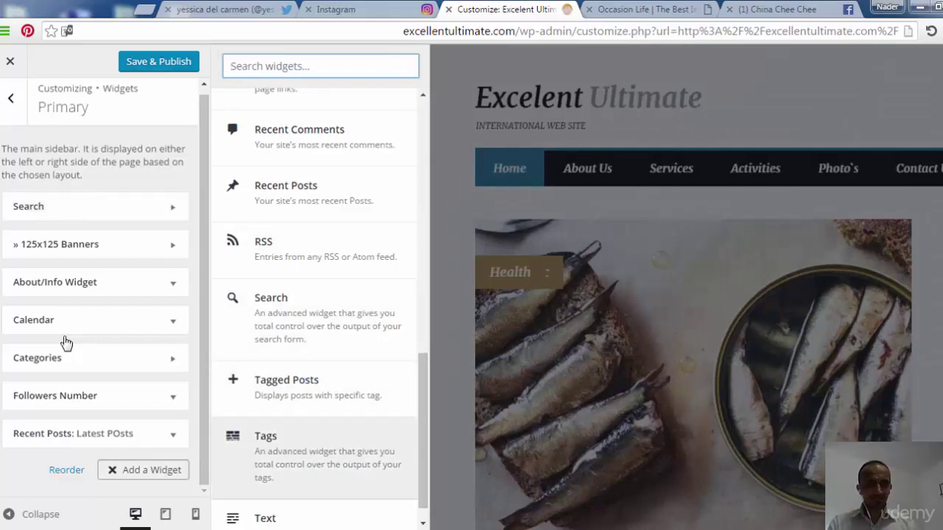
key("Down")
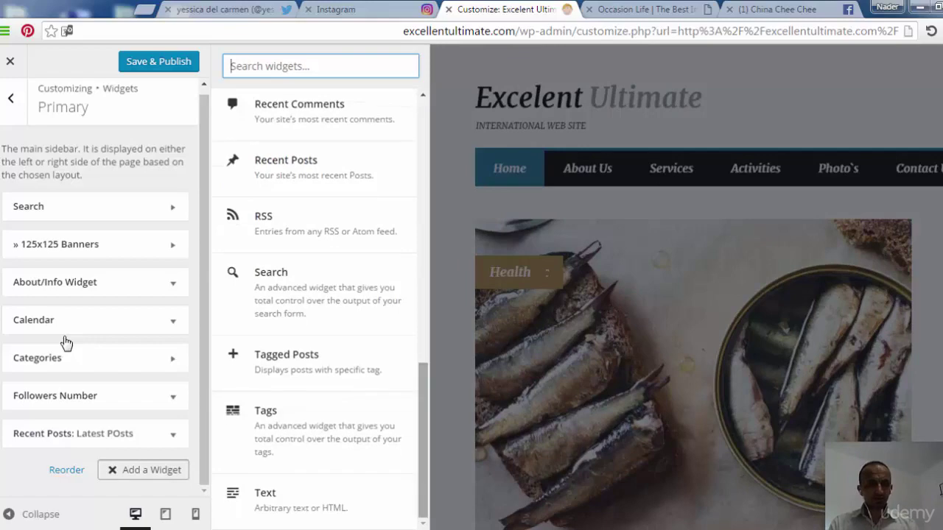
key("Up")
key("Up")
key("Up")
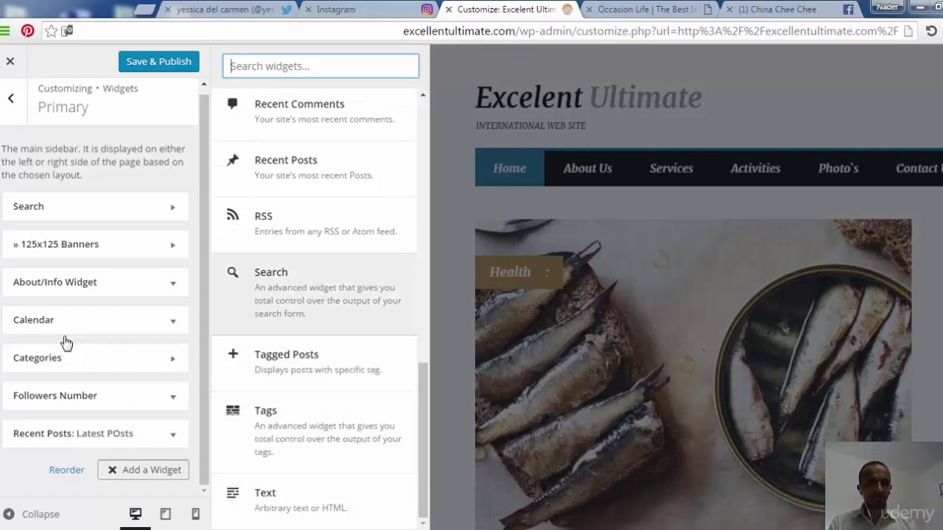
key("Down")
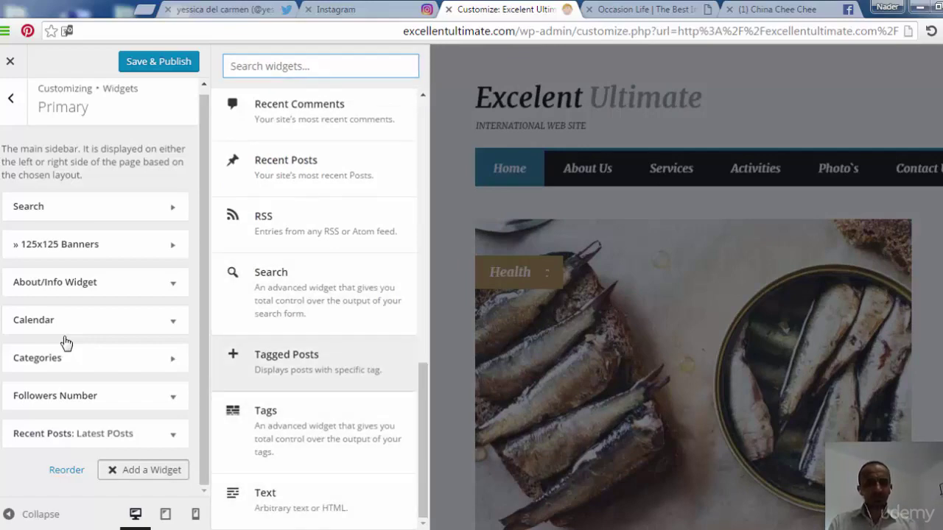
key("Return")
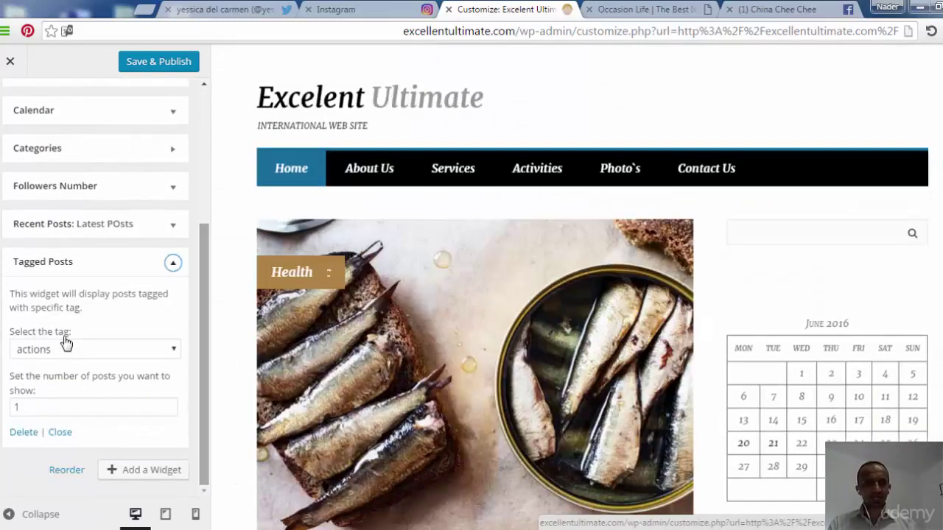
Step: Set the Tagged Posts widget to show 2 posts, publish the changes and return to the list of widget areas
key("Tab")
key("Tab")
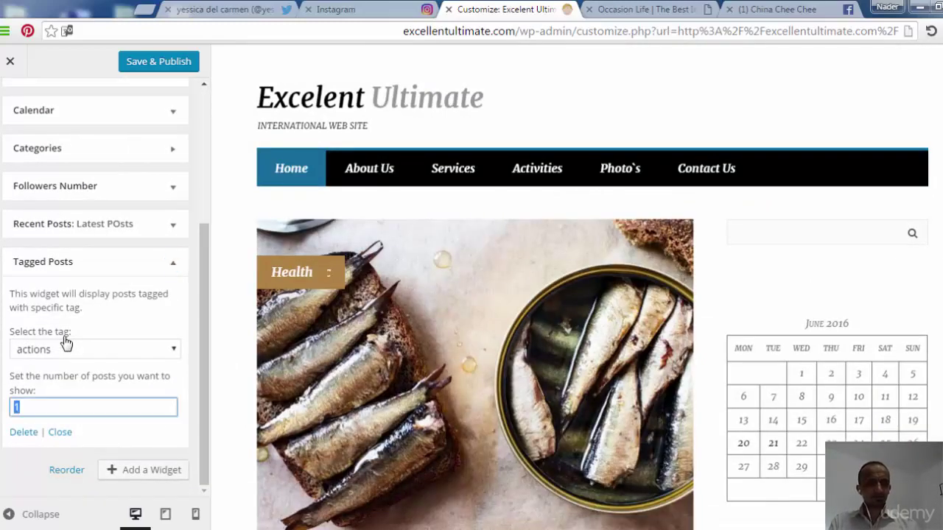
type("2")
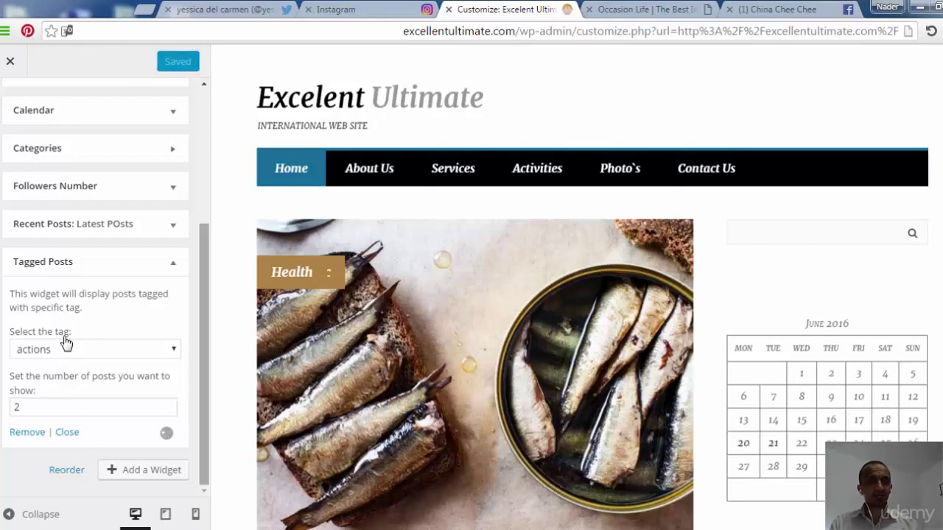
scroll(65, 342, "up", 5)
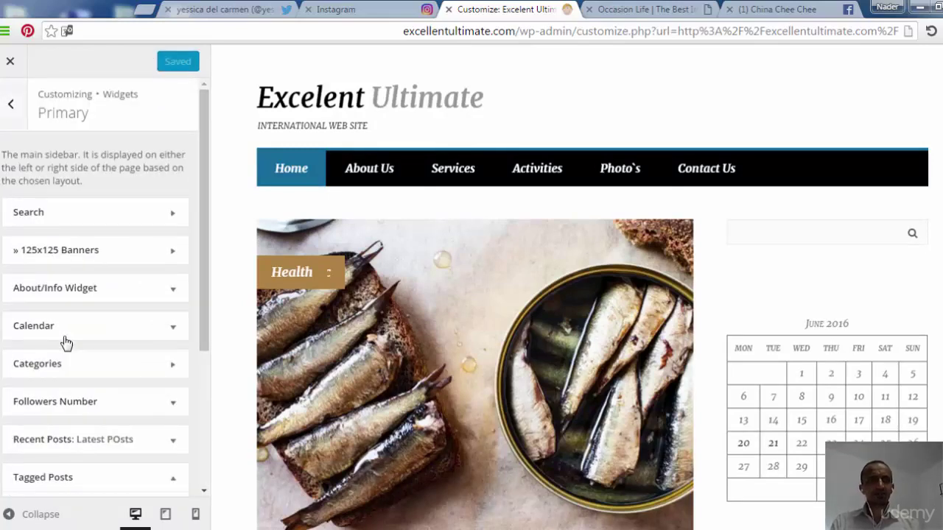
key("Escape")
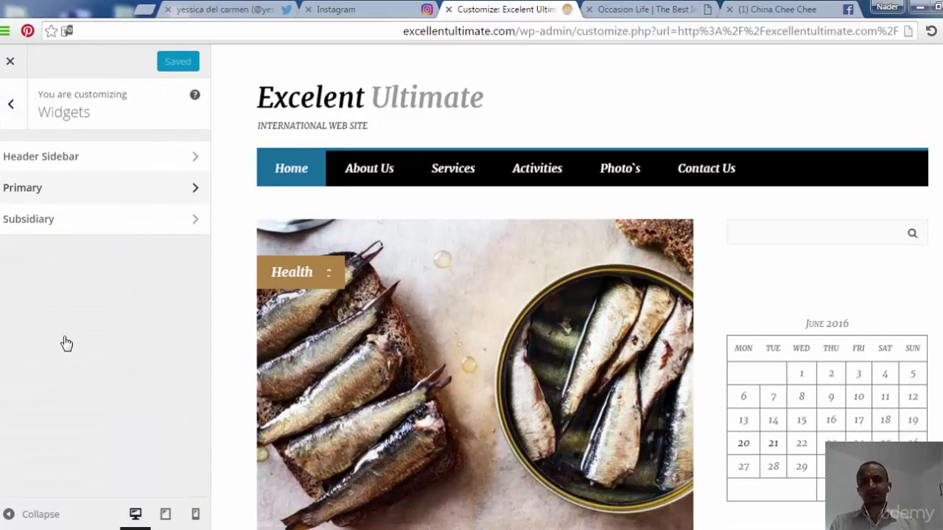
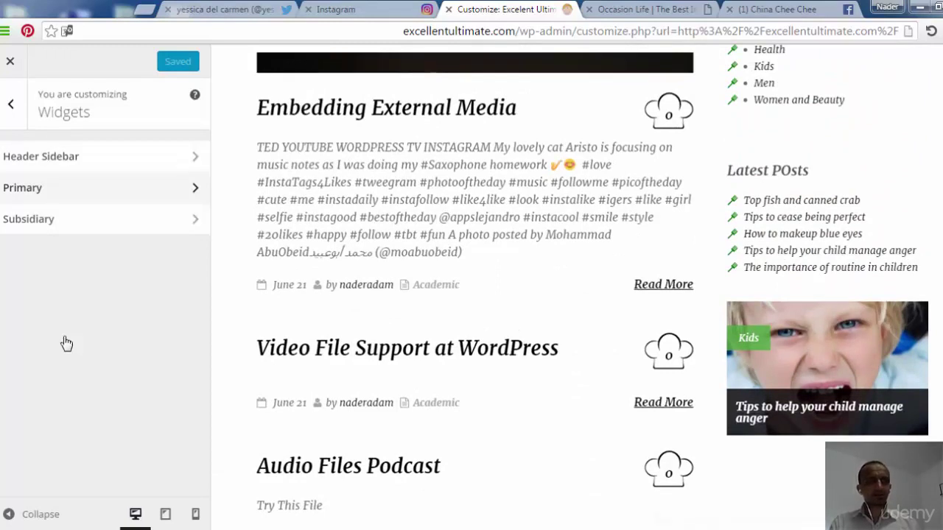
Step: Reopen the Primary sidebar and set the Tagged Posts widget's number of posts to 4
key("Return")
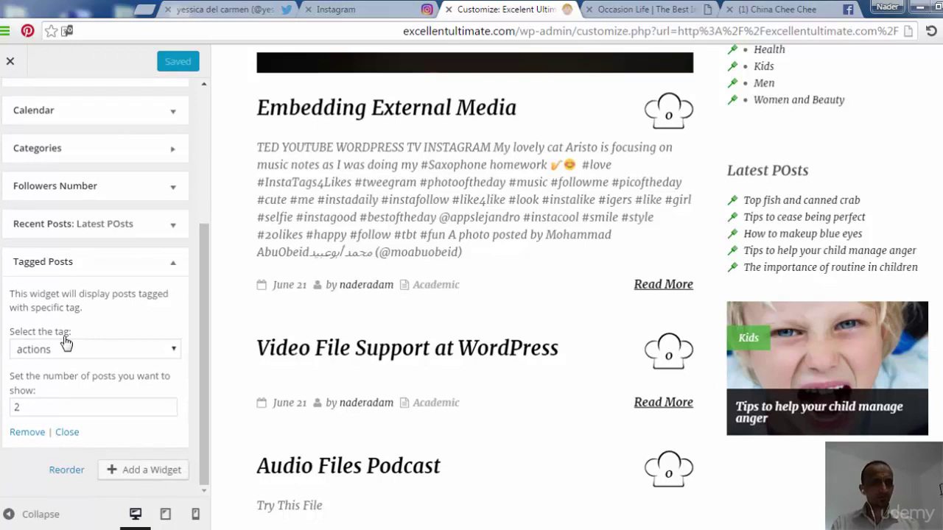
key("Tab")
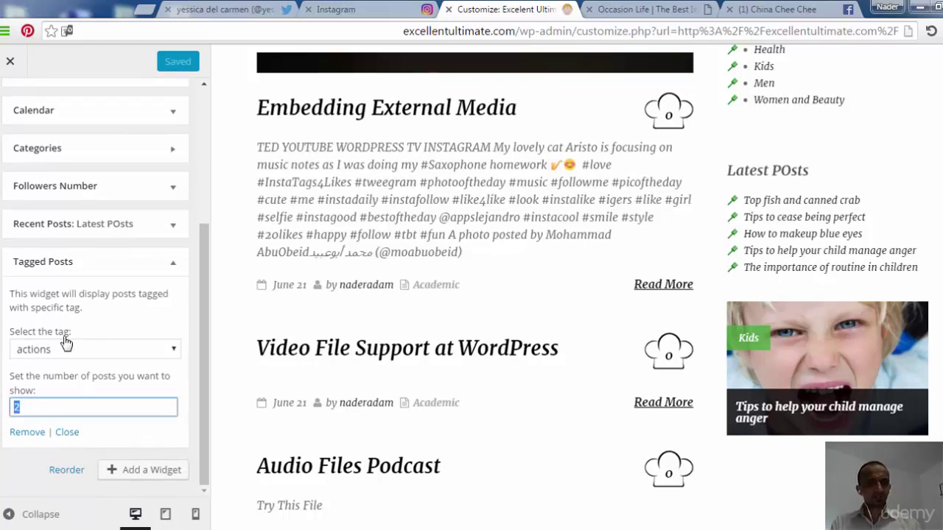
type("4")
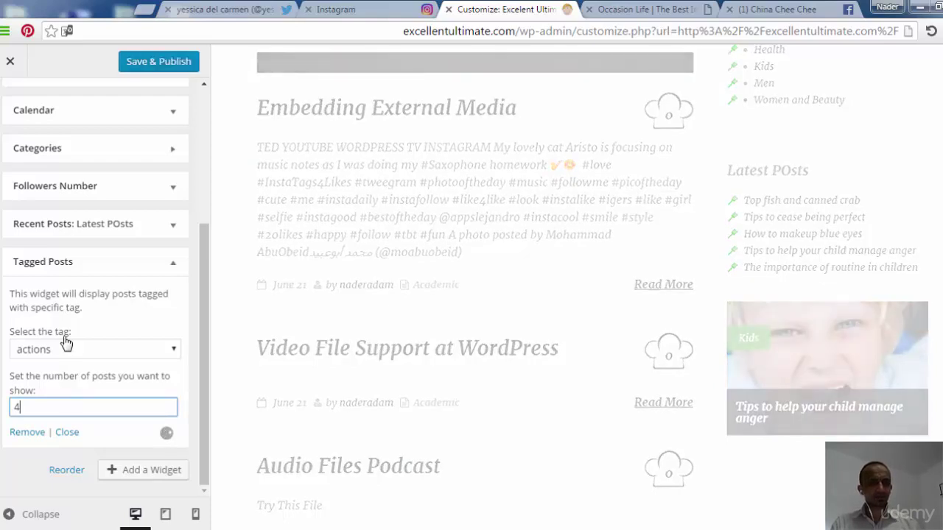
Step: Choose the tag "natural" for the Tagged Posts widget and publish the changes
left_click(65, 343)
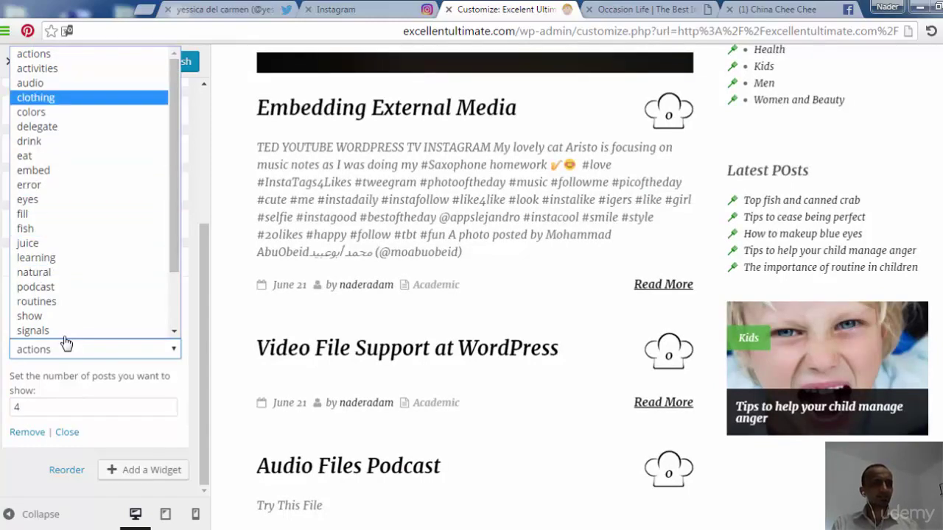
key("Down")
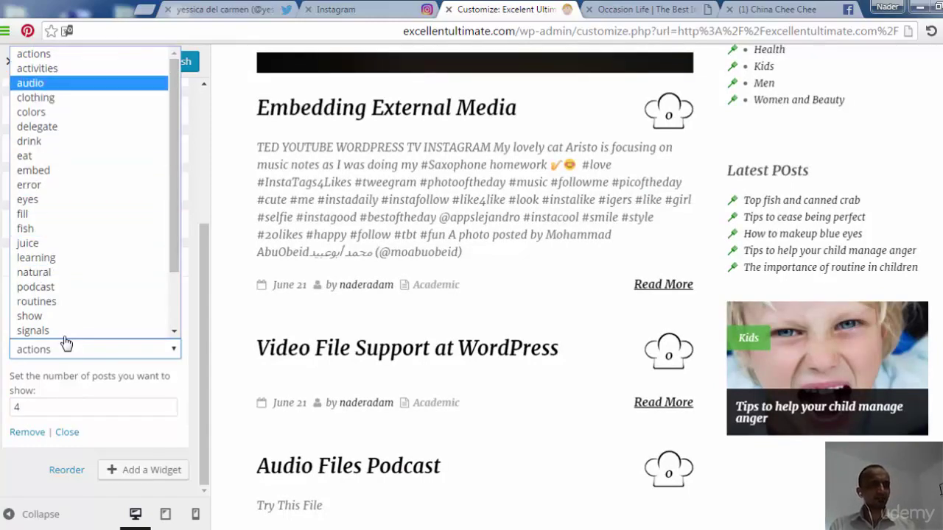
key("Down")
key("Up")
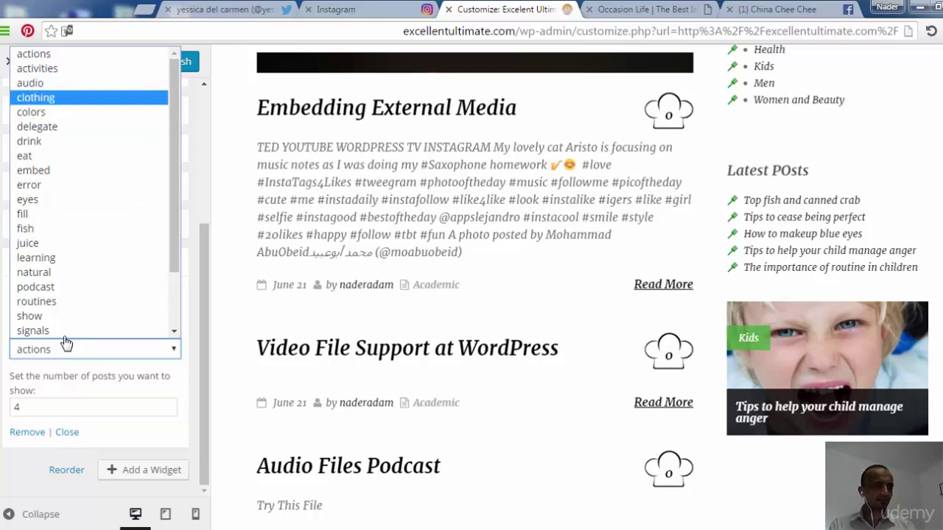
key("Down")
key("Down")
key("Down")
key("Down")
key("Down")
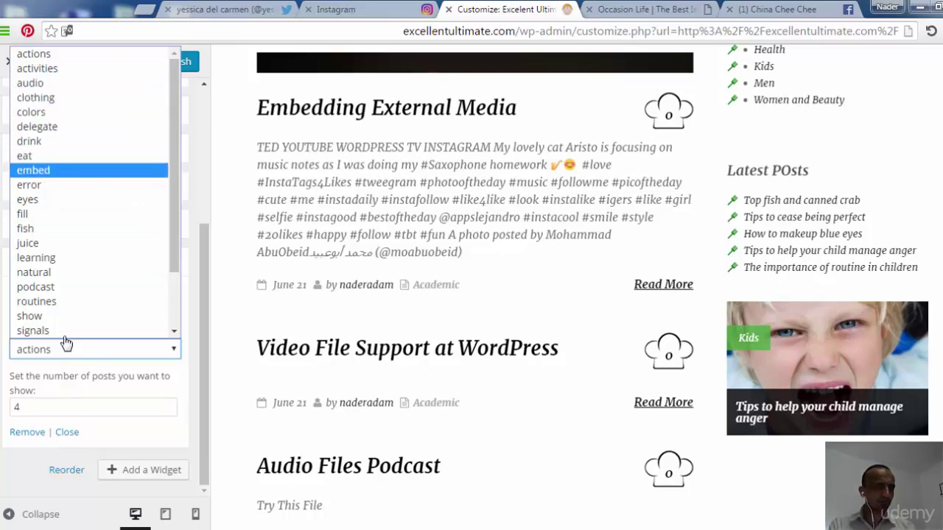
key("Down")
key("Down")
key("Down")
key("Down")
key("Down")
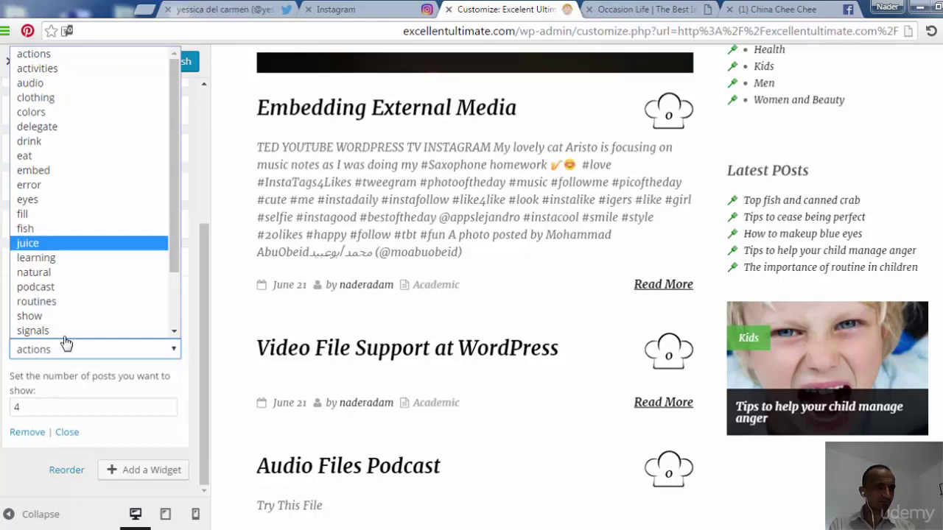
key("Down")
key("Down")
key("Return")
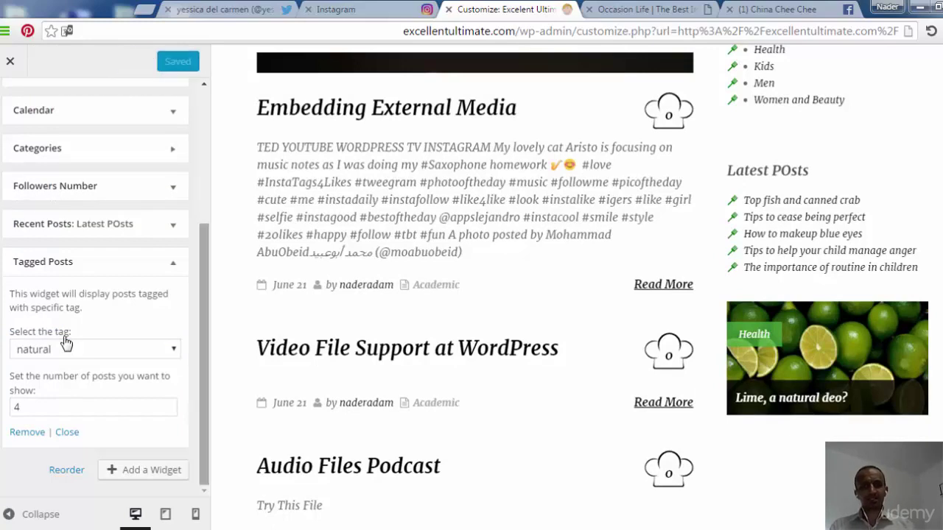
scroll(65, 343, "up", 1)
scroll(65, 342, "up", 2)
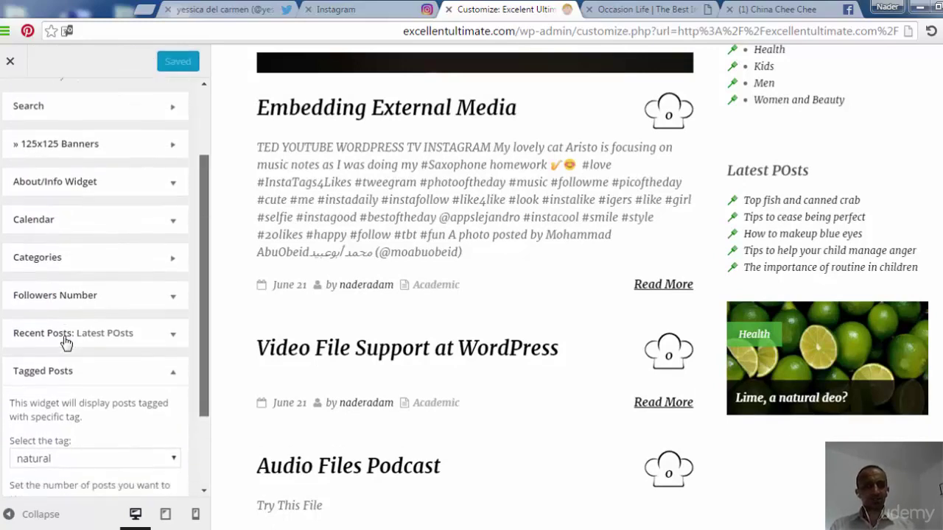
scroll(65, 342, "down", 3)
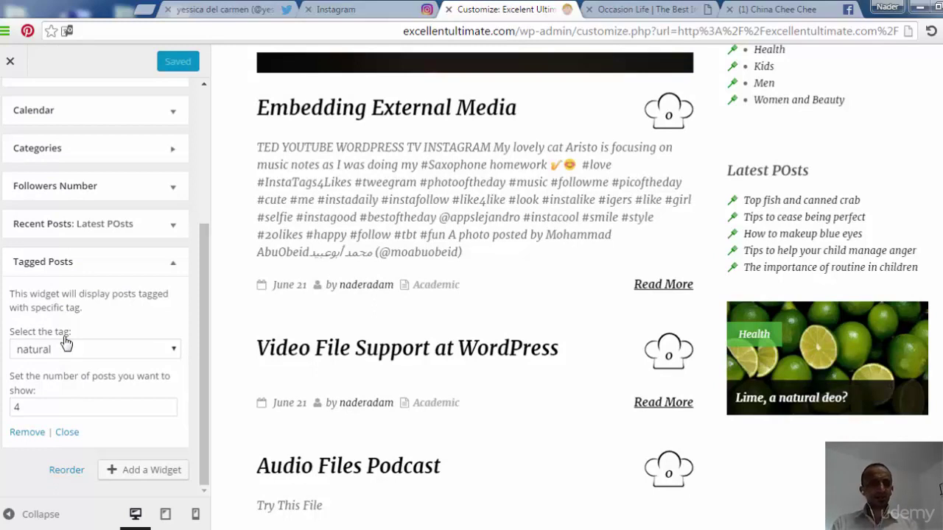
Step: Move the Tagged Posts widget to the top of the Primary sidebar and add a second Tagged Posts widget
scroll(65, 343, "up", 1)
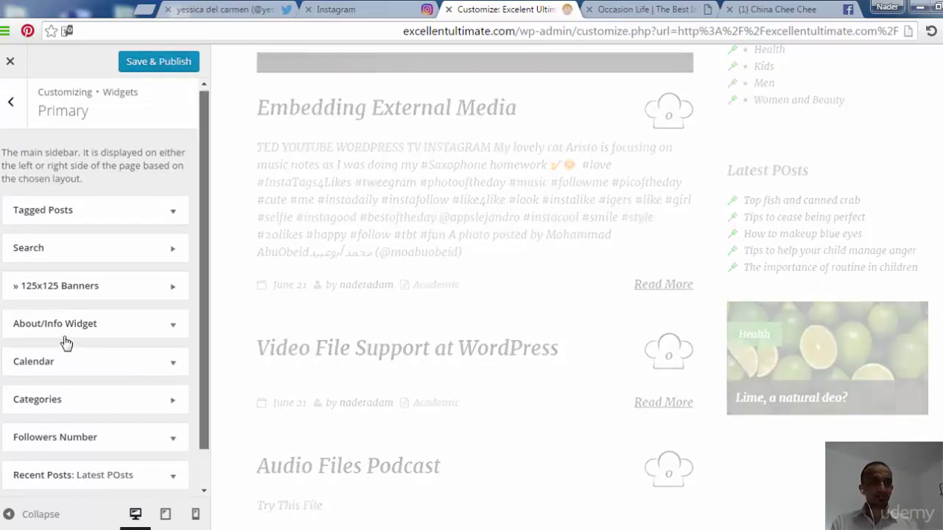
scroll(65, 342, "down", 1)
scroll(65, 343, "down", 1)
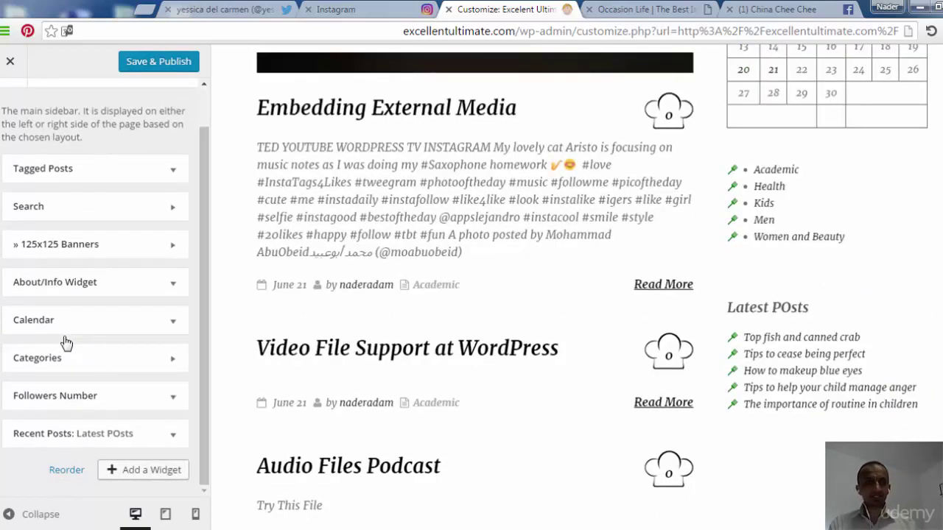
left_click(144, 470)
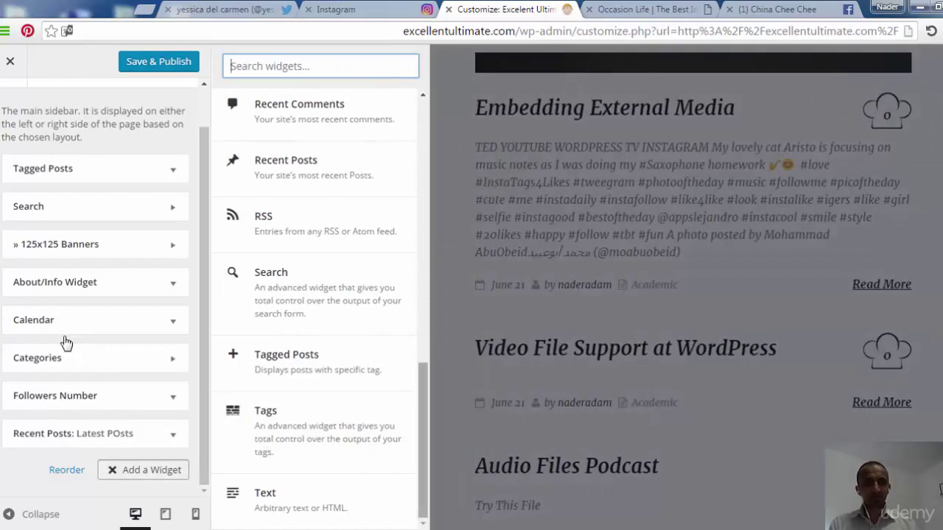
key("Up")
key("Up")
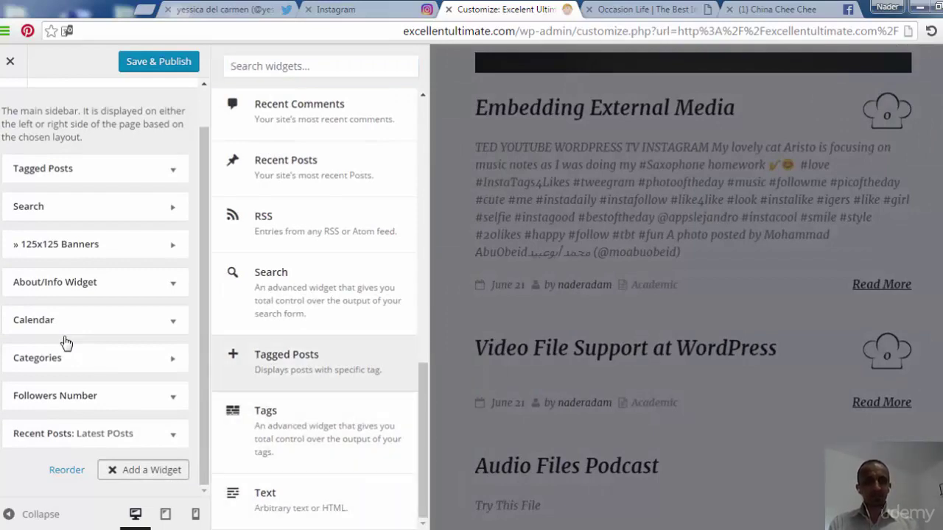
key("Return")
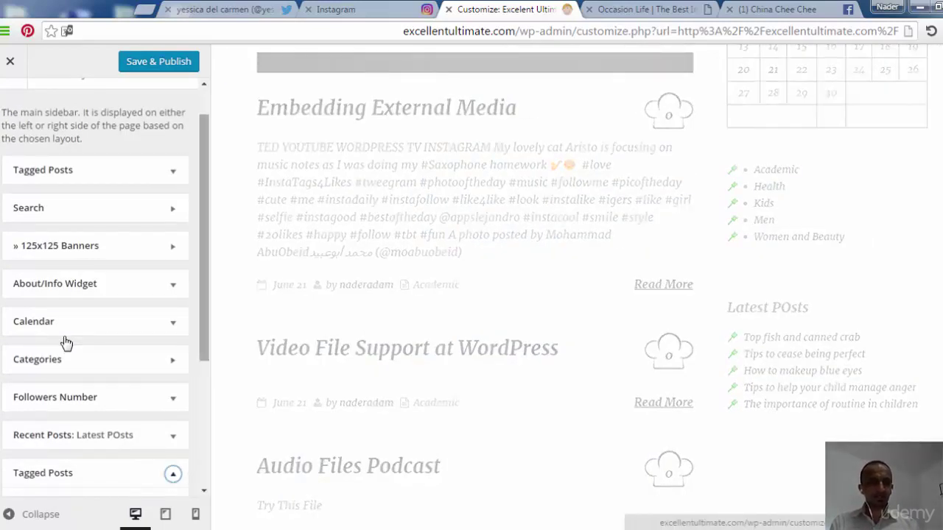
Step: Choose the tag "juice" for the new Tagged Posts widget in the Primary sidebar
scroll(65, 343, "down", 1)
scroll(65, 343, "down", 1)
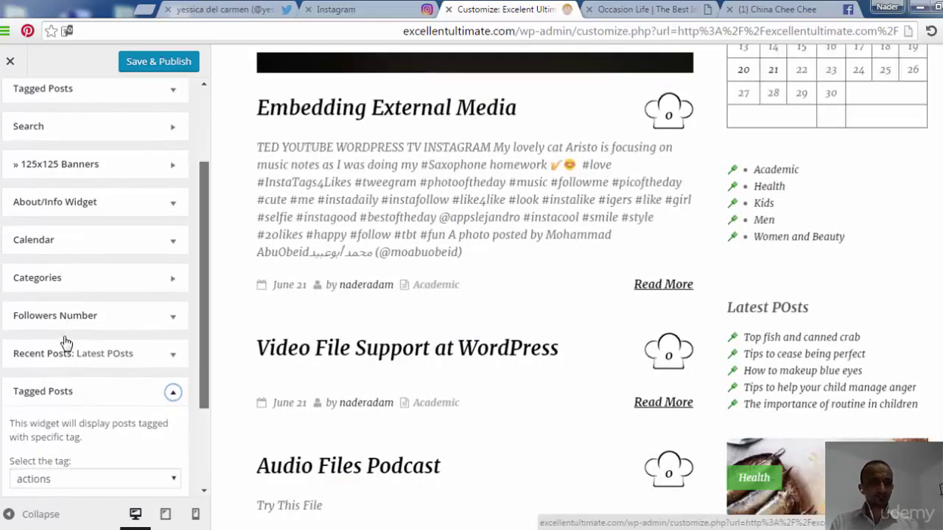
scroll(65, 342, "down", 1)
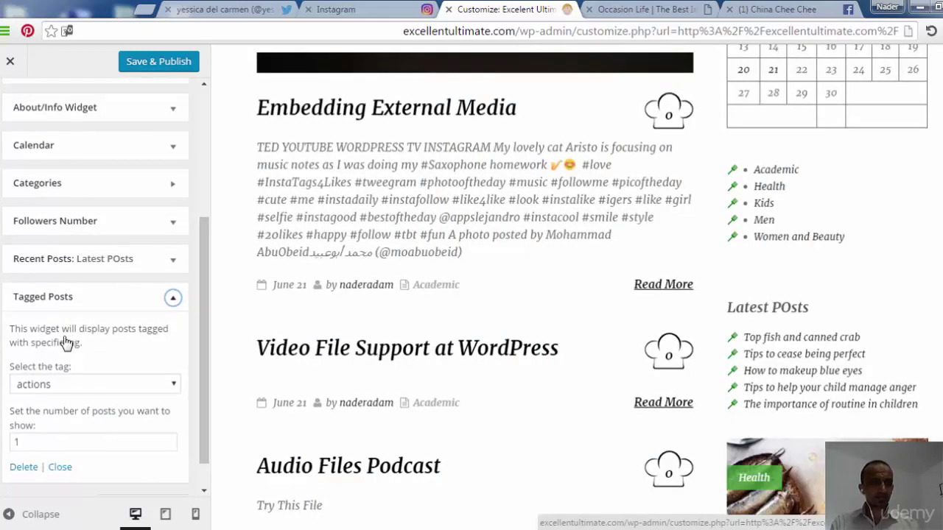
key("alt+Down")
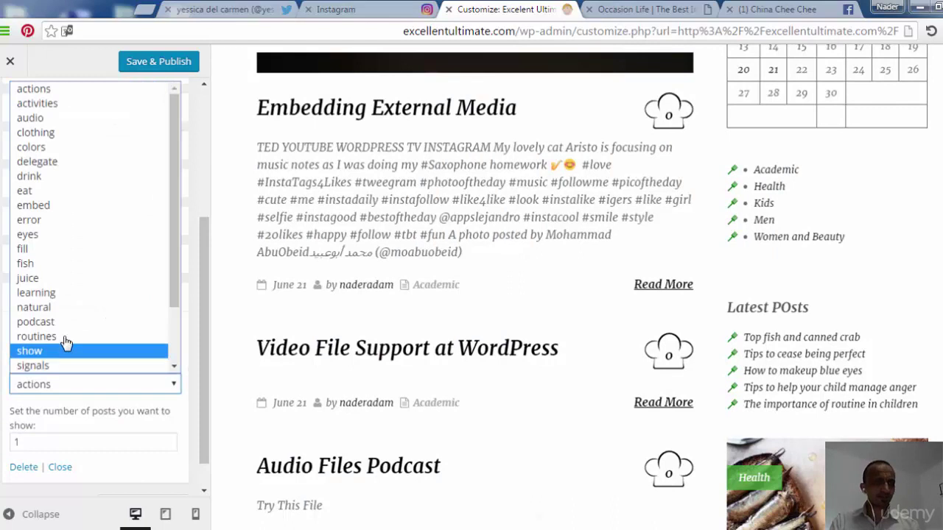
key("Up")
key("Up")
key("Up")
key("Up")
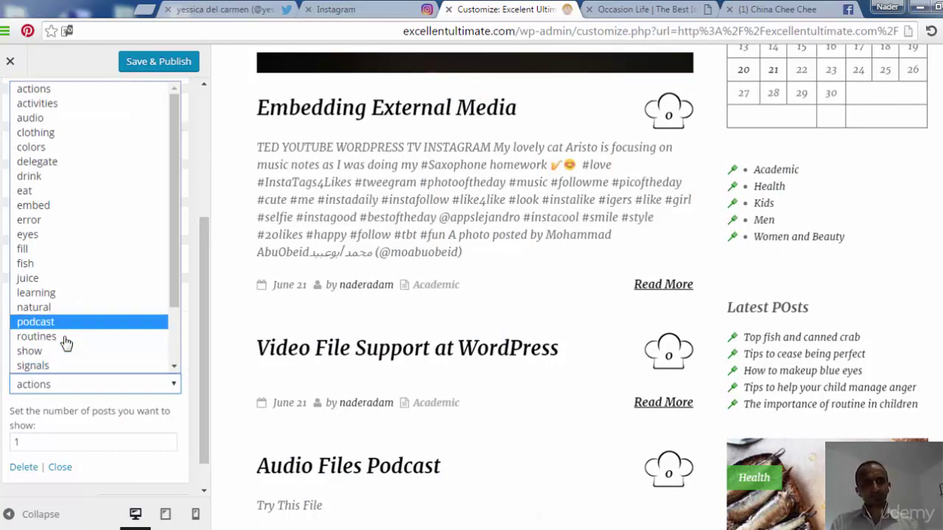
key("Up")
key("Return")
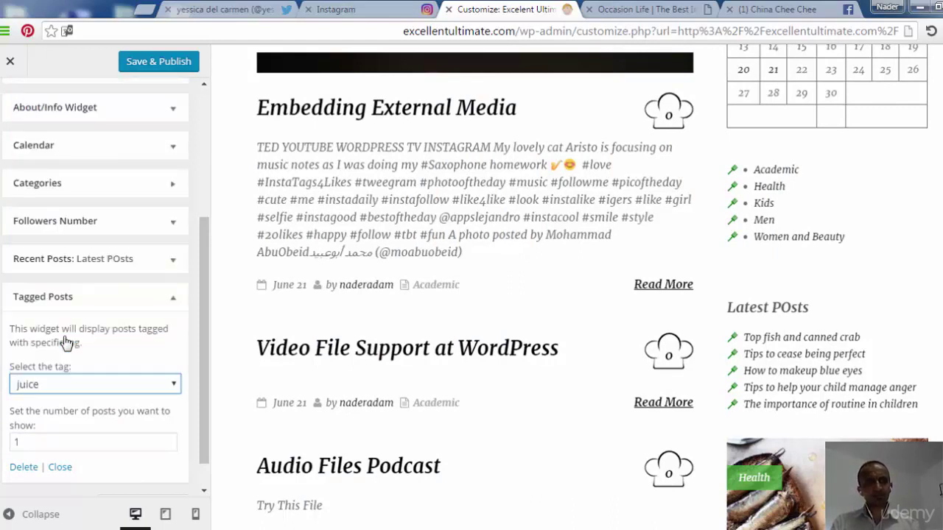
Step: Set the new Tagged Posts widget's number of posts to 2 and publish the changes
scroll(66, 343, "down", 1)
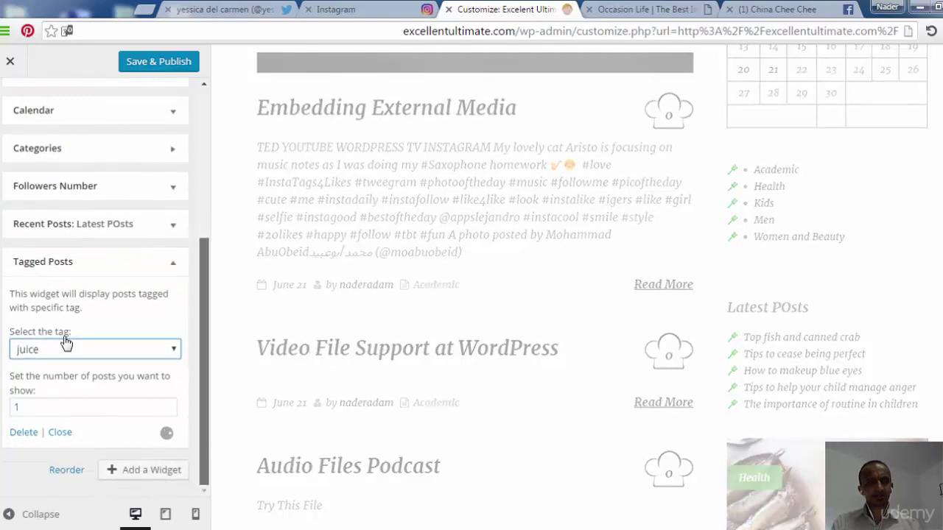
key("Tab")
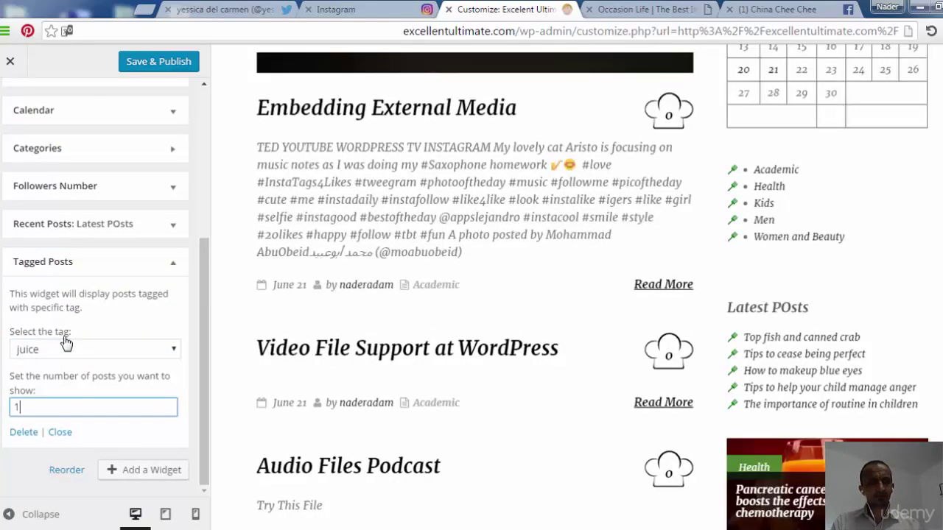
key("ctrl+a")
type("2")
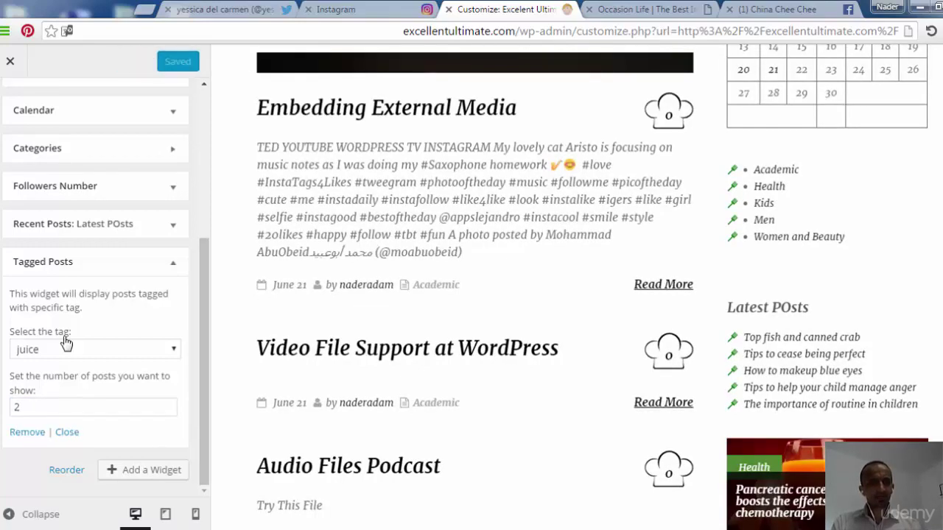
Step: Move the "juice" Tagged Posts widget to the top of the Primary sidebar, publish, and return to the widget areas
key("Return")
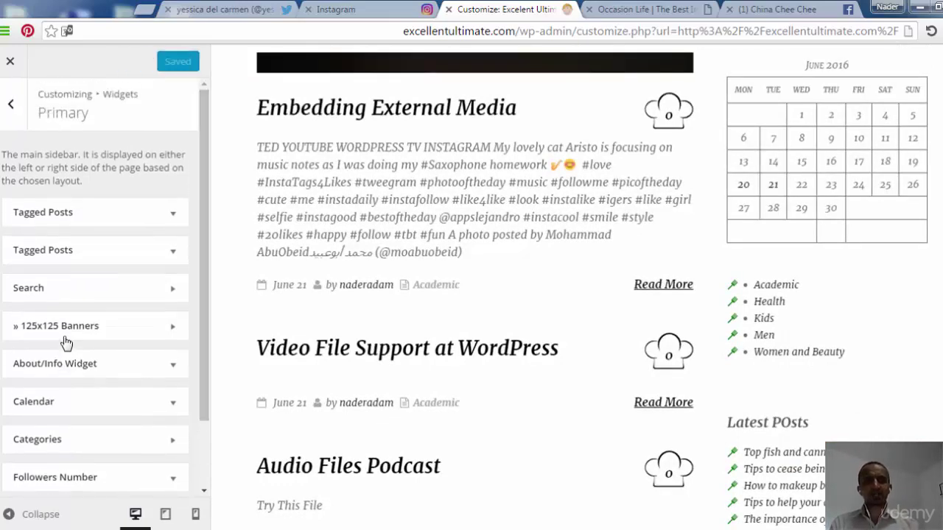
key("Escape")
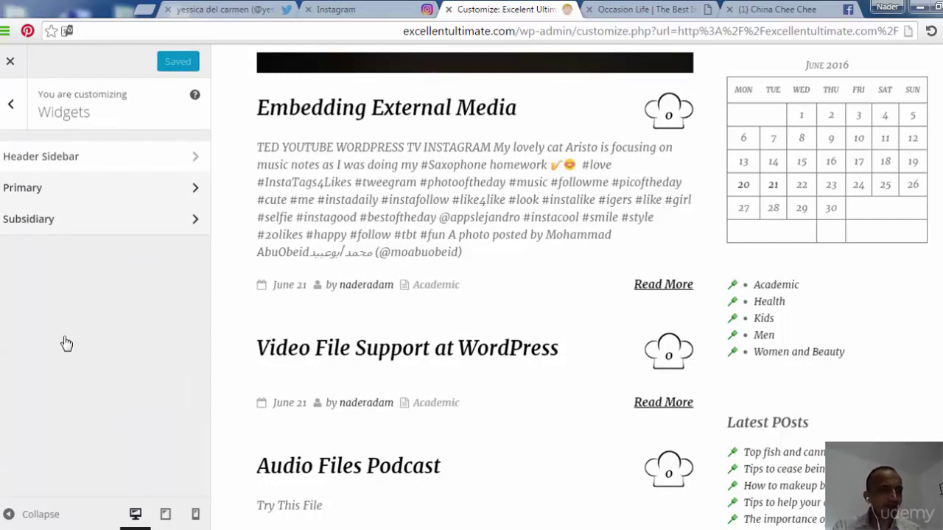
Step: Open the Subsidiary footer sidebar and add an RSS widget to it
key("Return")
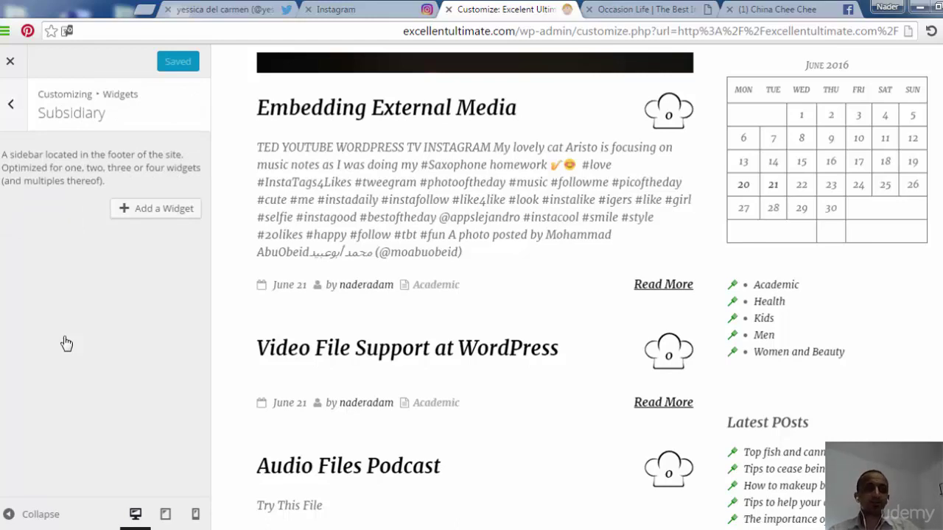
key("Tab")
key("Return")
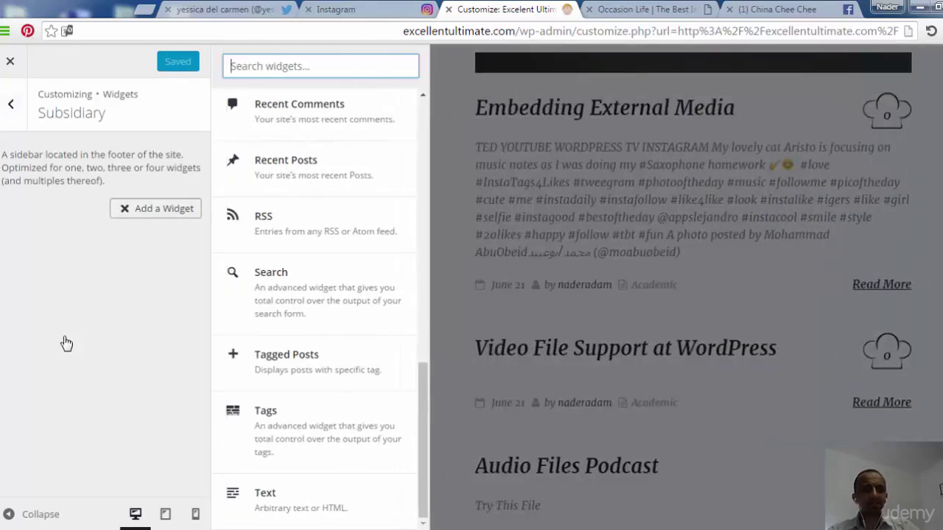
key("Up")
key("Up")
key("Return")
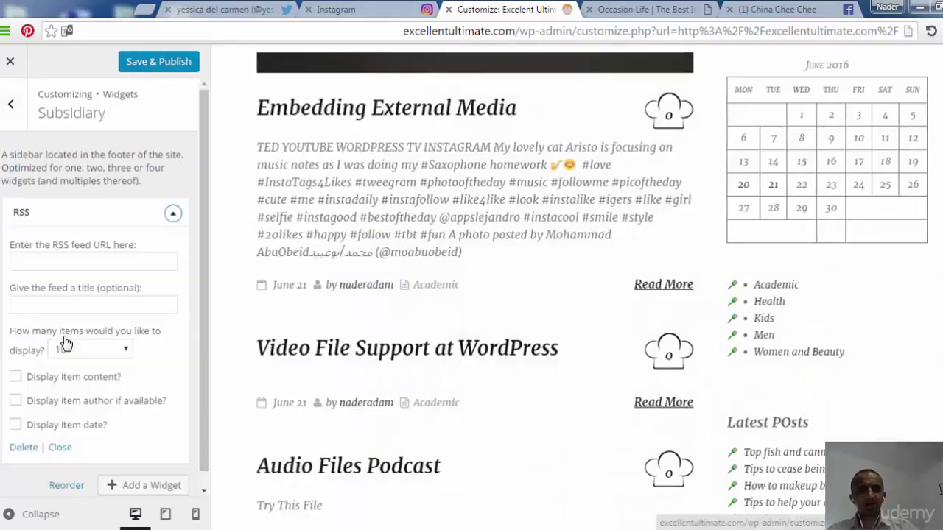
Step: Enter "RSS" as the RSS widget's feed URL, publish the changes and collapse the widget
key("Tab")
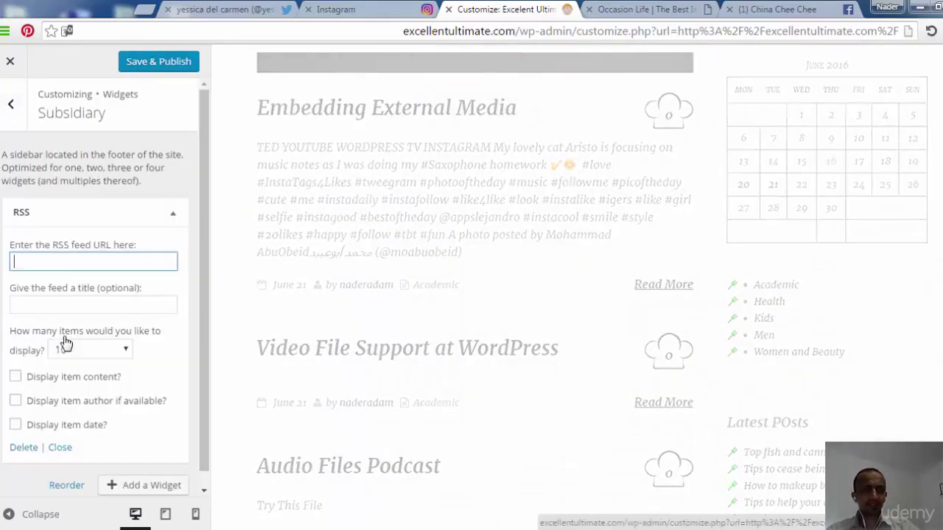
type("RSS")
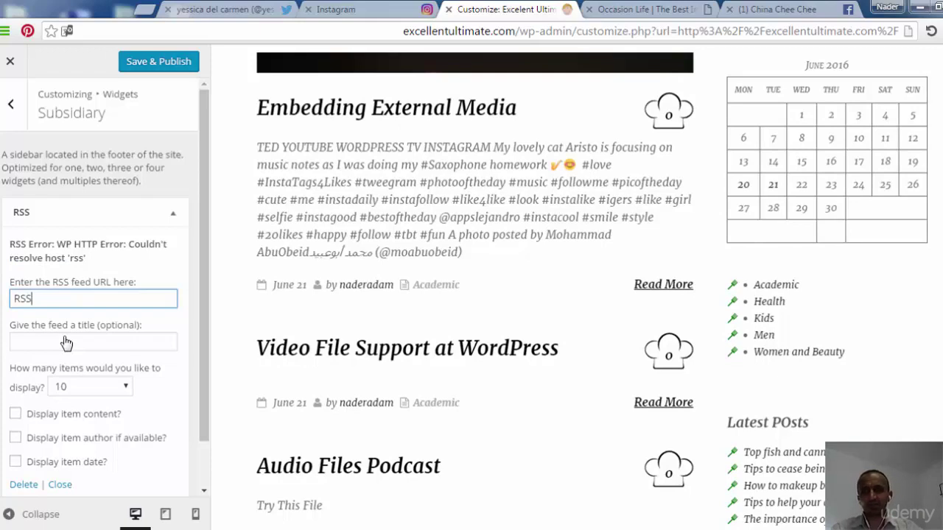
key("Return")
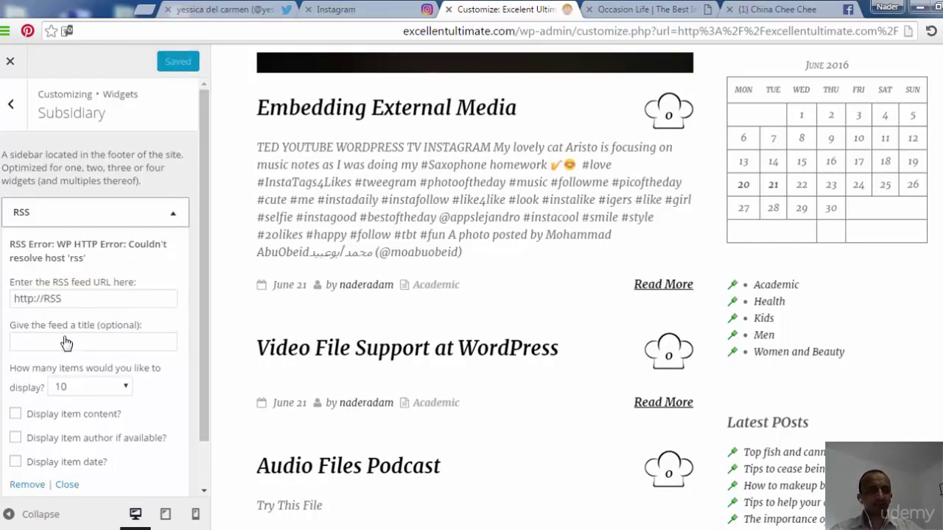
key("Escape")
Step: Add a Categories widget with its default settings to the Subsidiary sidebar and publish the changes
key("Return")
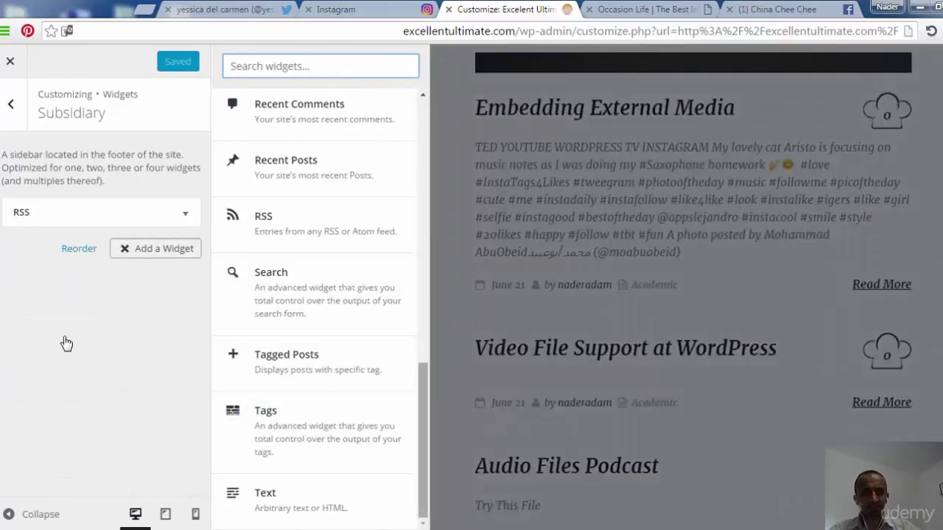
key("Up")
key("Up")
key("Up")
key("Up")
key("Up")
key("Up")
key("Up")
key("Up")
key("Up")
key("Up")
key("Up")
key("Up")
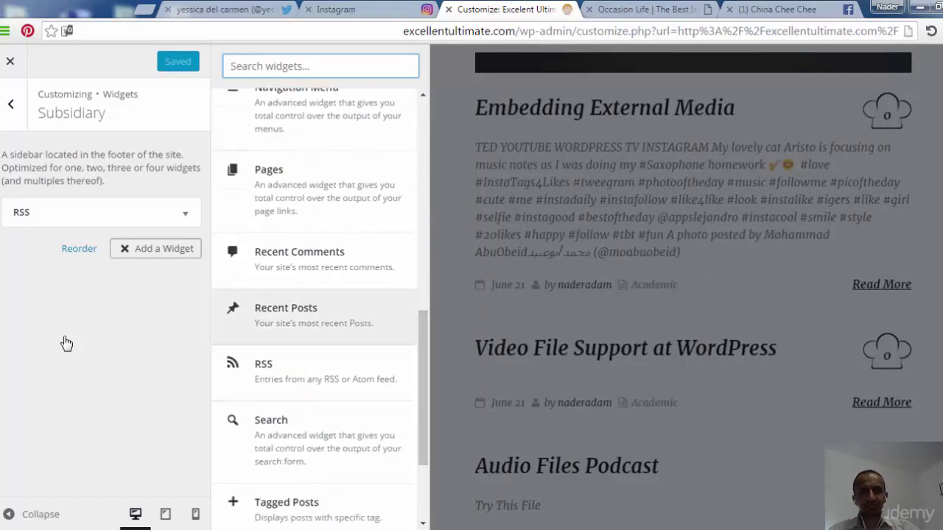
key("Up")
key("Up")
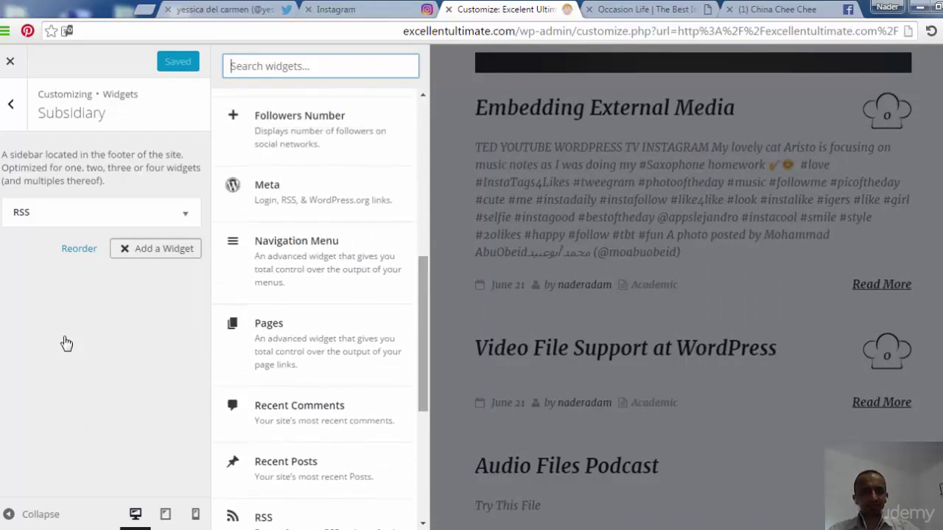
key("Up")
key("Up")
key("Up")
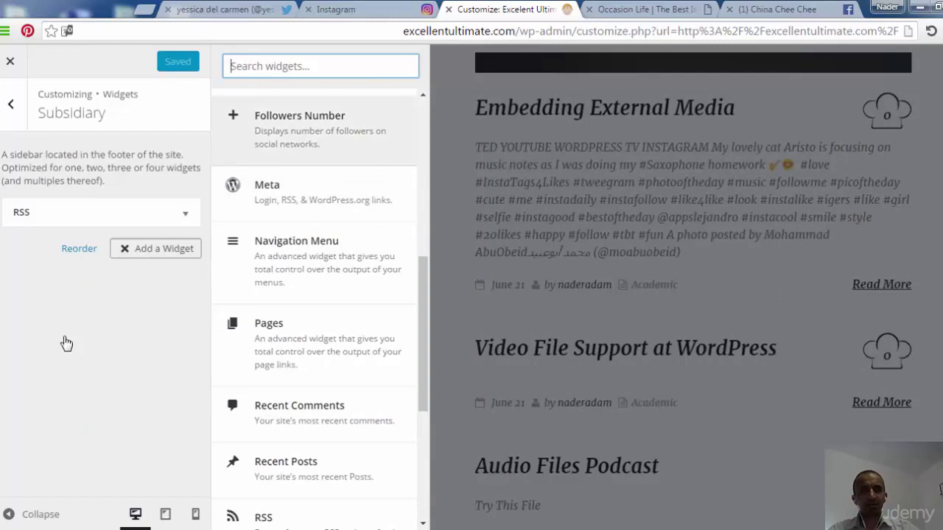
key("Down")
key("Down")
key("Up")
key("Up")
key("Up")
key("Up")
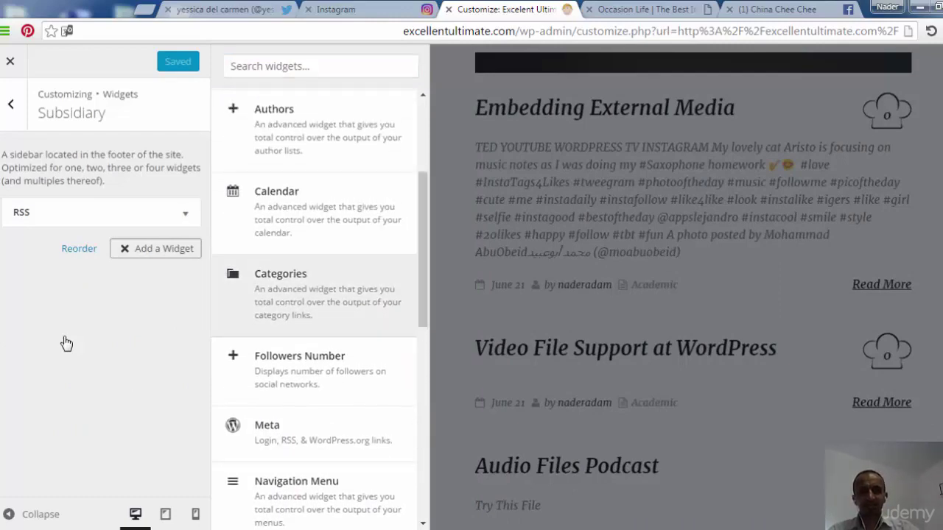
key("Return")
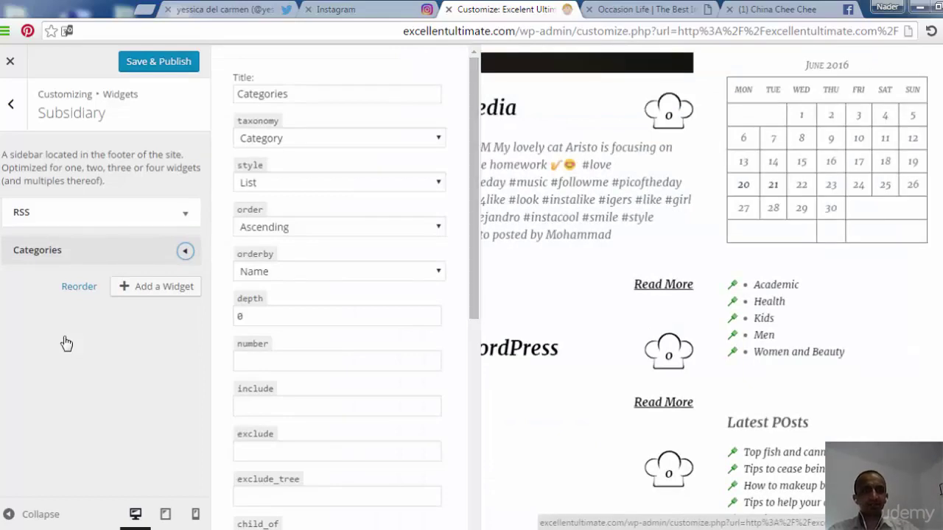
key("ctrl+s")
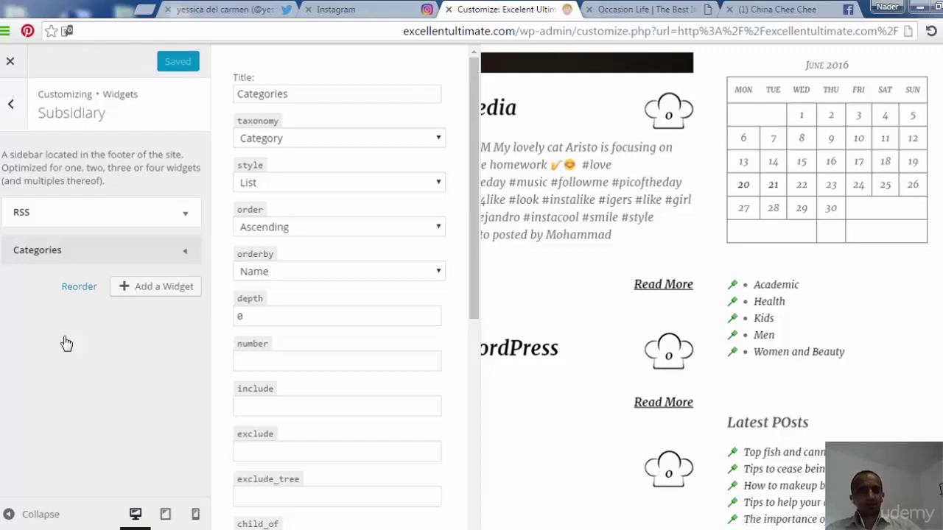
Step: Return to the main customizer sections and check the Static Front Page options
key("Escape")
key("Escape")
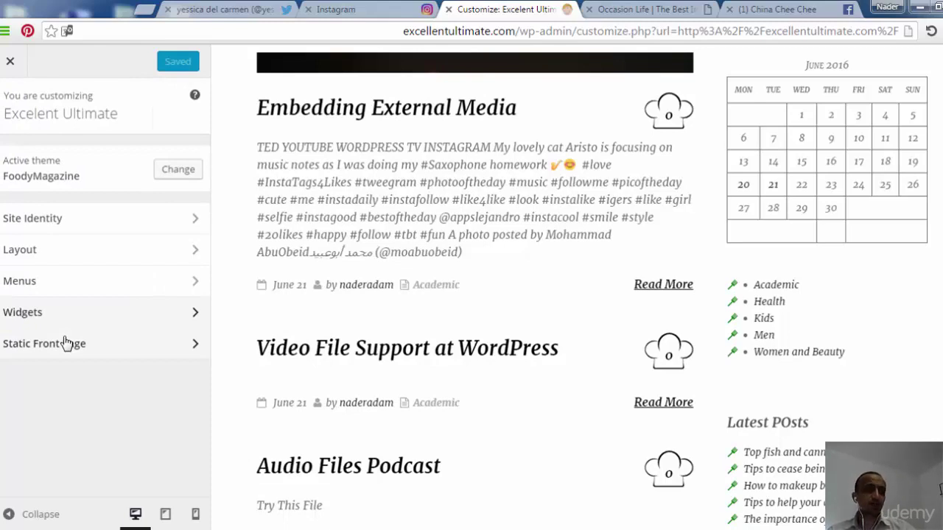
left_click(64, 343)
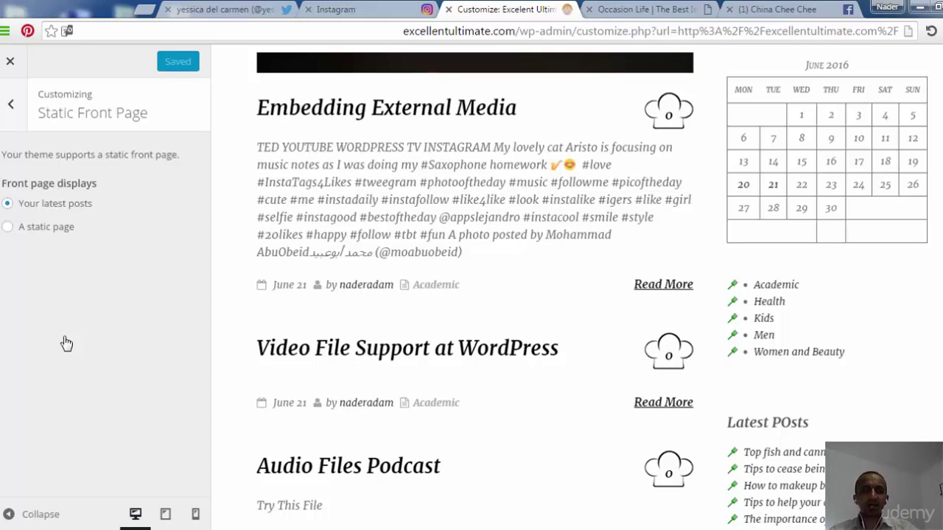
key("Escape")
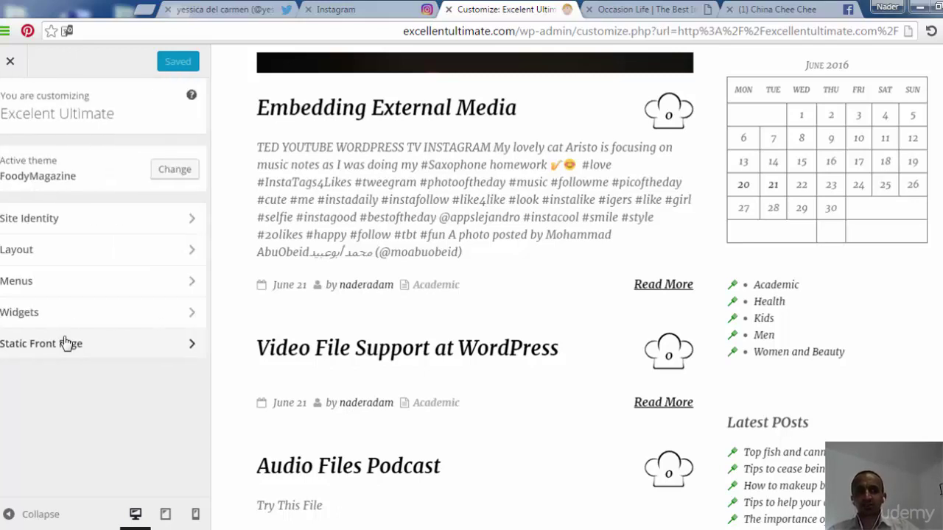
Step: Leave the customizer and review the live home page from the slider through the post list to the footer's category links
key("Escape")
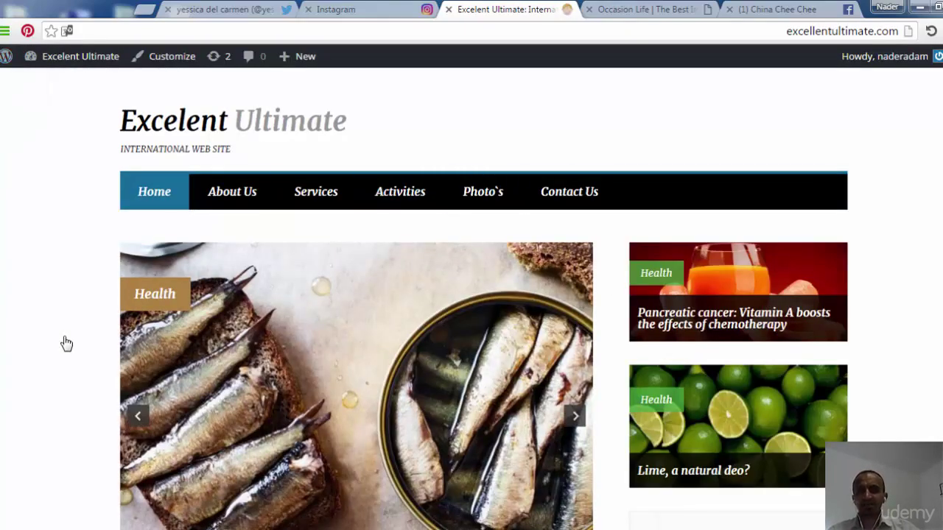
scroll(67, 343, "down", 4)
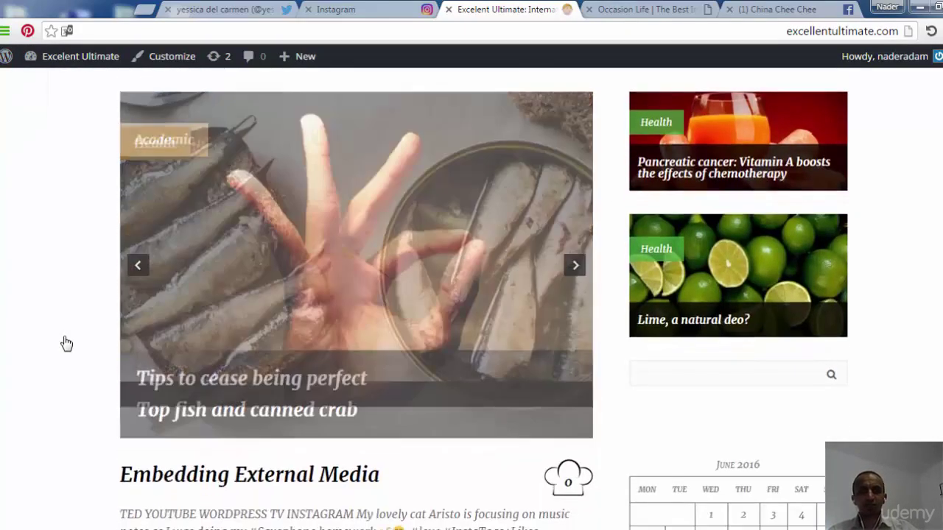
scroll(67, 343, "up", 4)
scroll(67, 343, "down", 8)
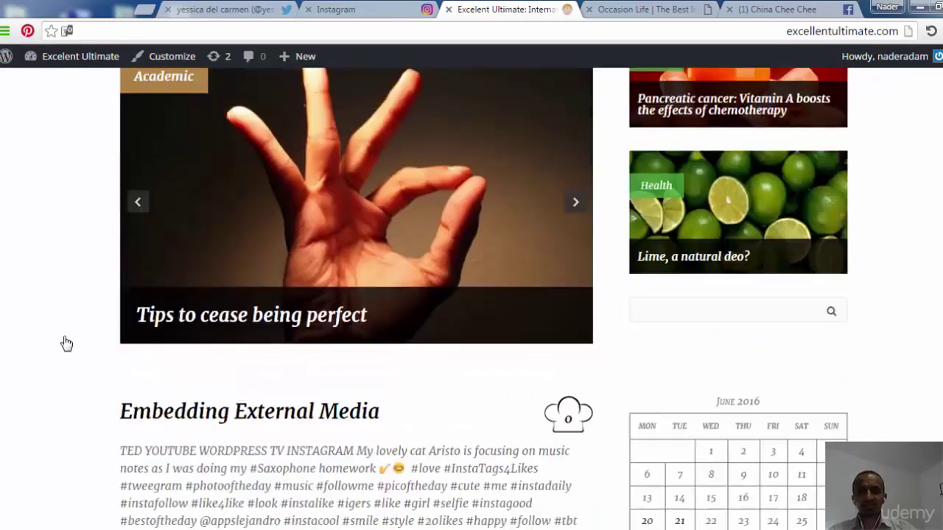
scroll(66, 343, "down", 10)
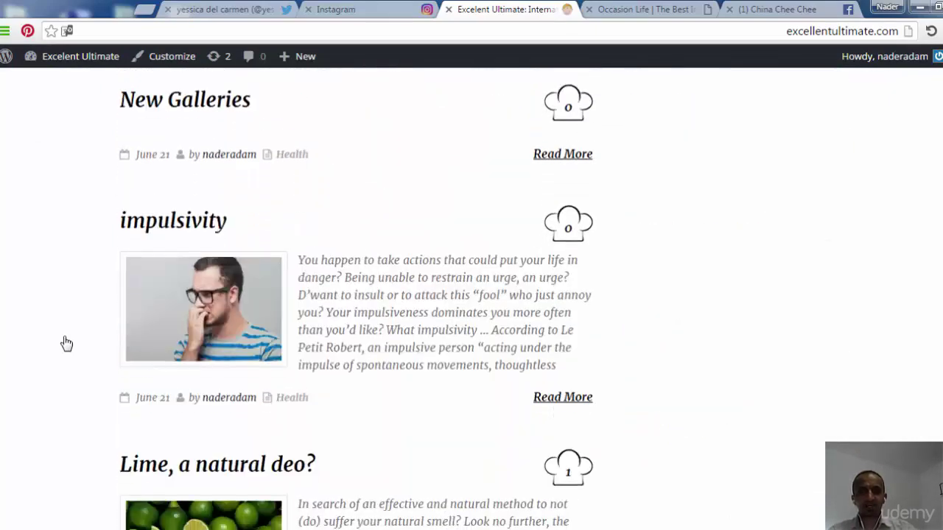
scroll(66, 343, "down", 3)
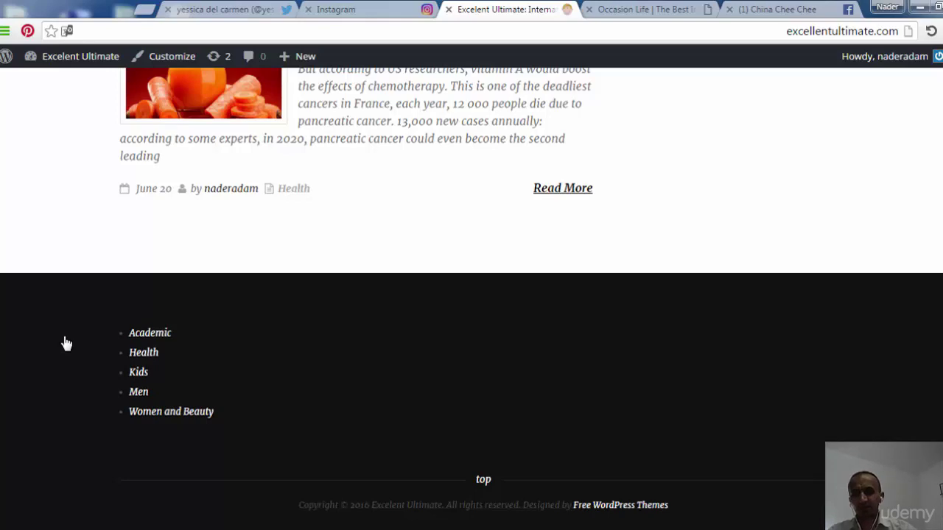
Step: Review the live home page from the footer back up through the sidebar widgets to the slider and main menu
scroll(66, 344, "up", 1)
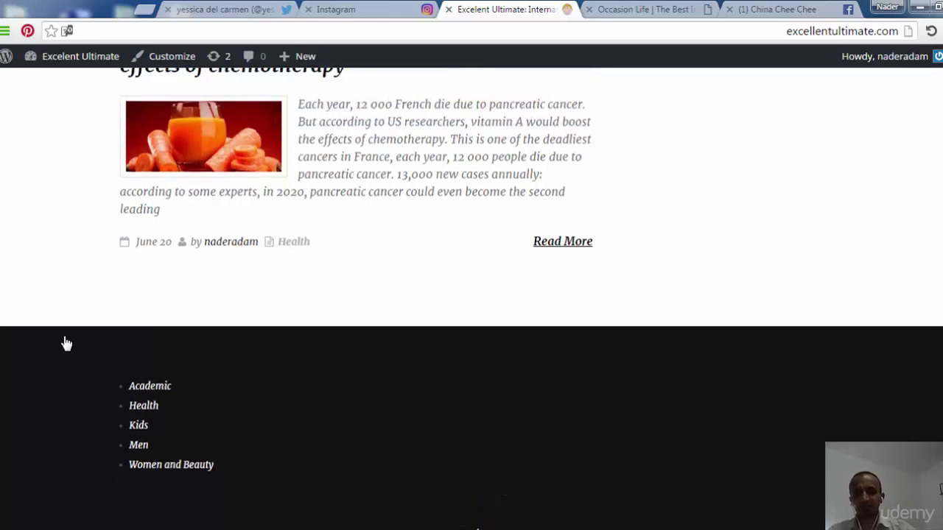
scroll(65, 343, "up", 1)
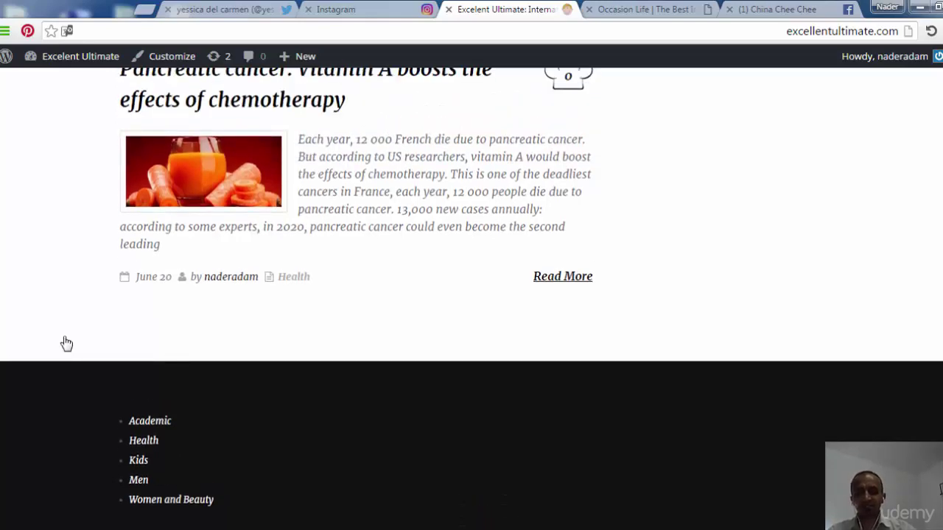
scroll(66, 343, "up", 15)
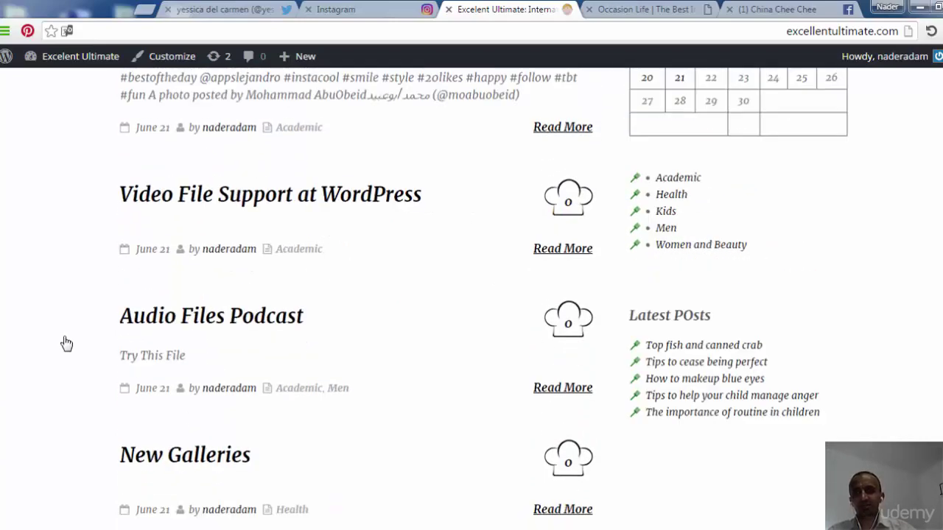
scroll(66, 344, "up", 3)
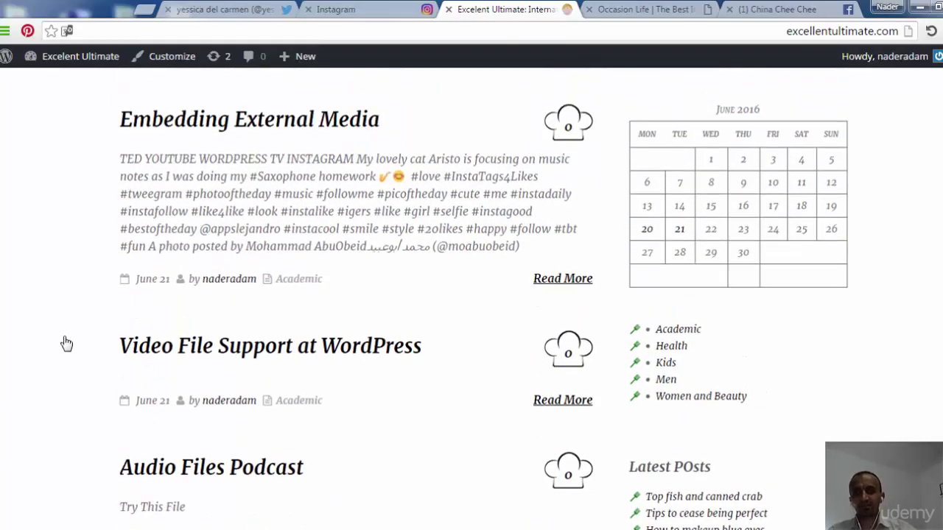
scroll(65, 343, "up", 8)
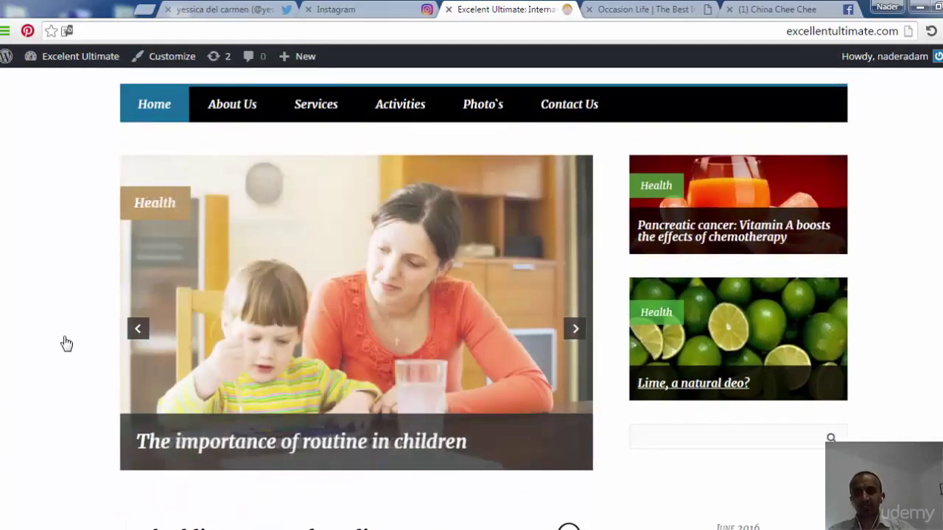
scroll(65, 343, "up", 1)
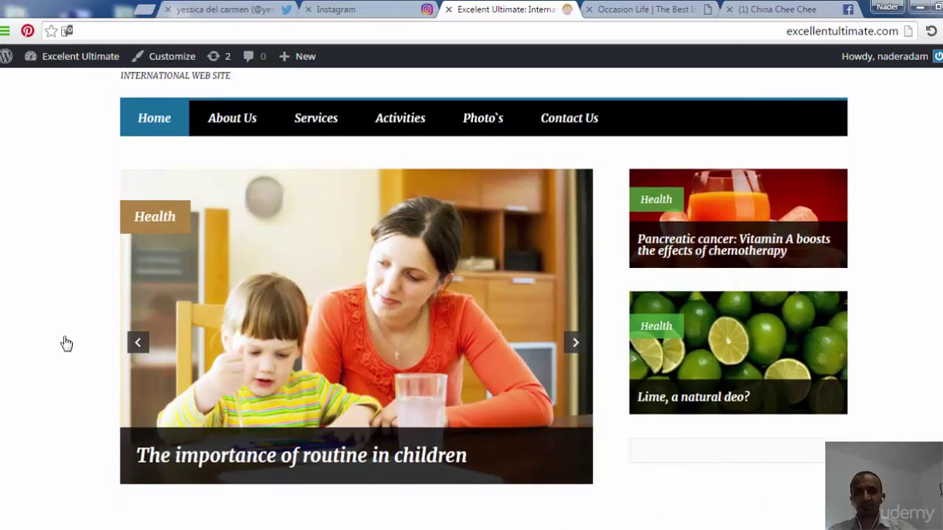
scroll(66, 343, "up", 1)
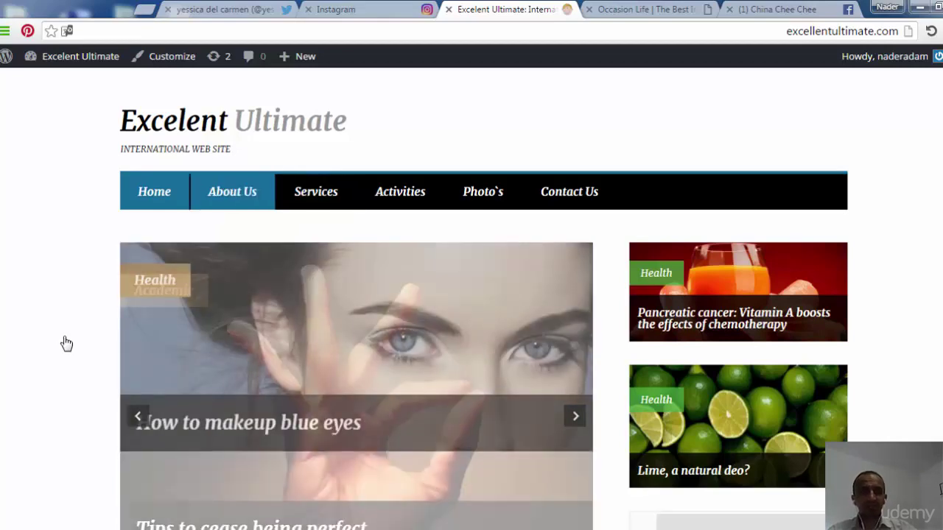
Step: Open the live About Us page and review its text, image and sidebar down to the next-post link
key("F5")
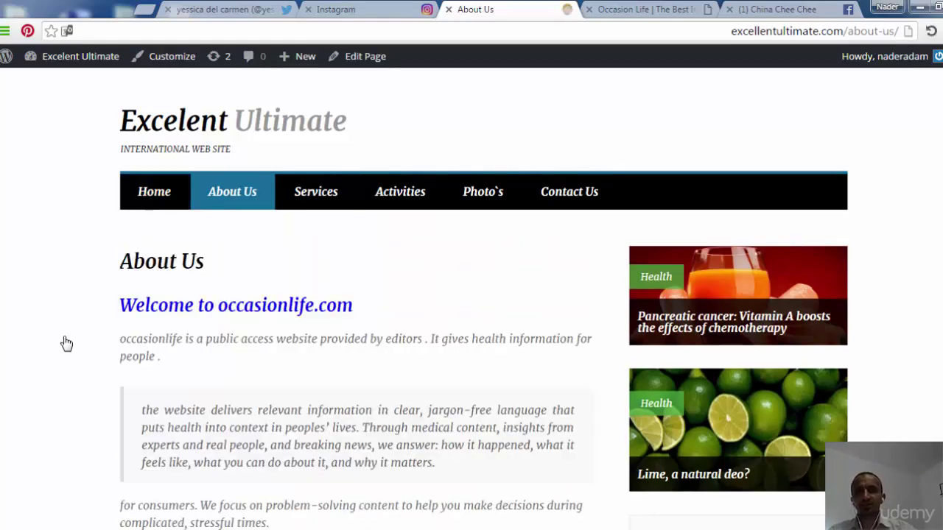
scroll(67, 344, "down", 5)
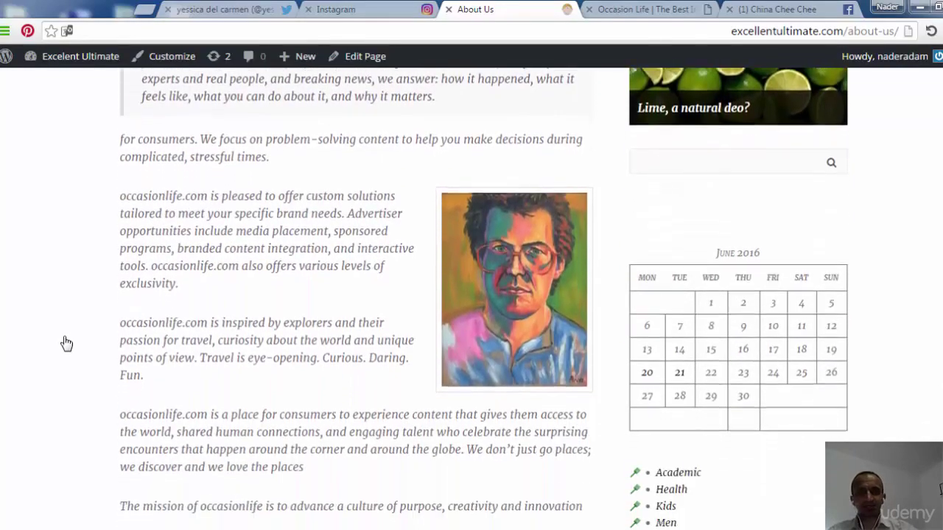
scroll(66, 344, "down", 4)
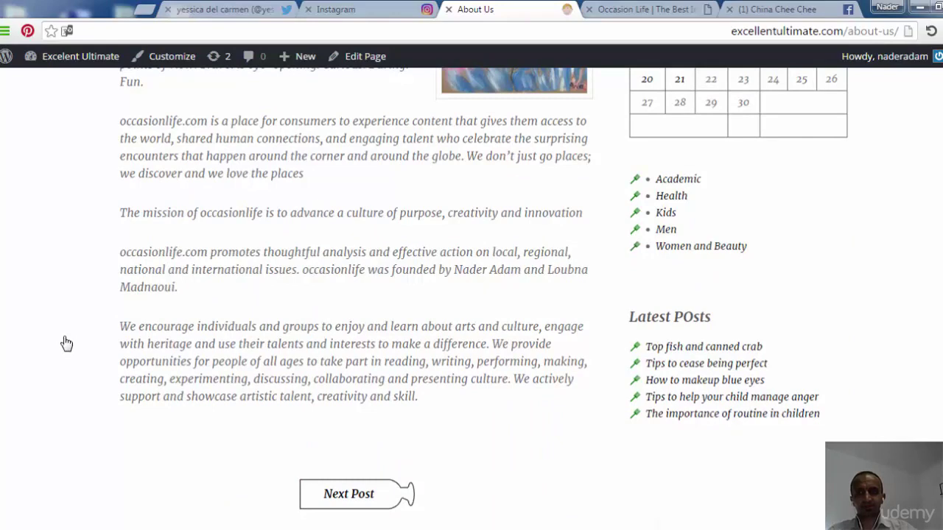
scroll(66, 343, "down", 1)
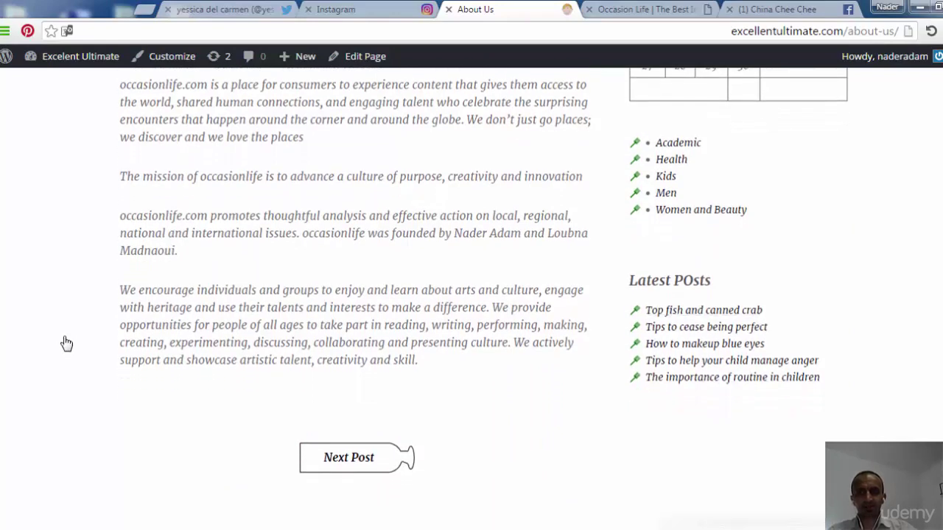
scroll(66, 343, "down", 2)
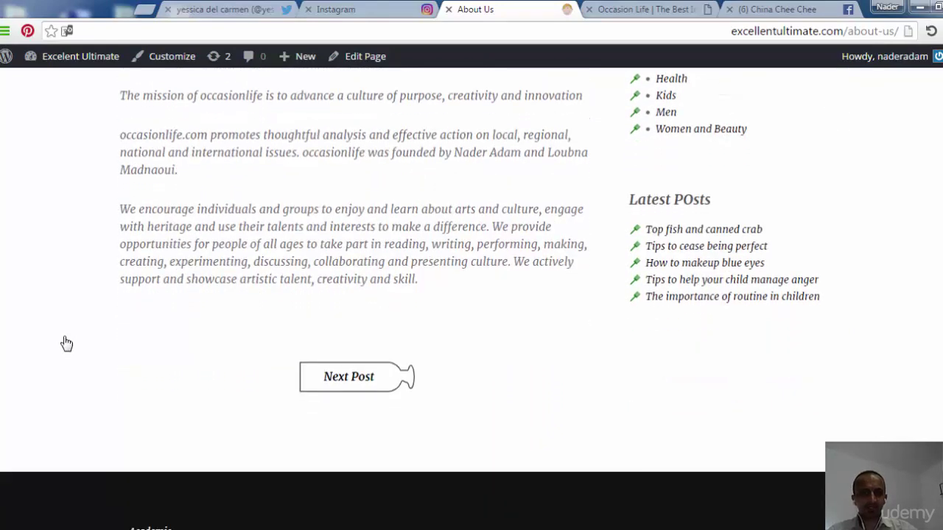
Step: Follow the Next Post link to the Services page and review its image, embedded video and post navigation
key("Tab")
key("Return")
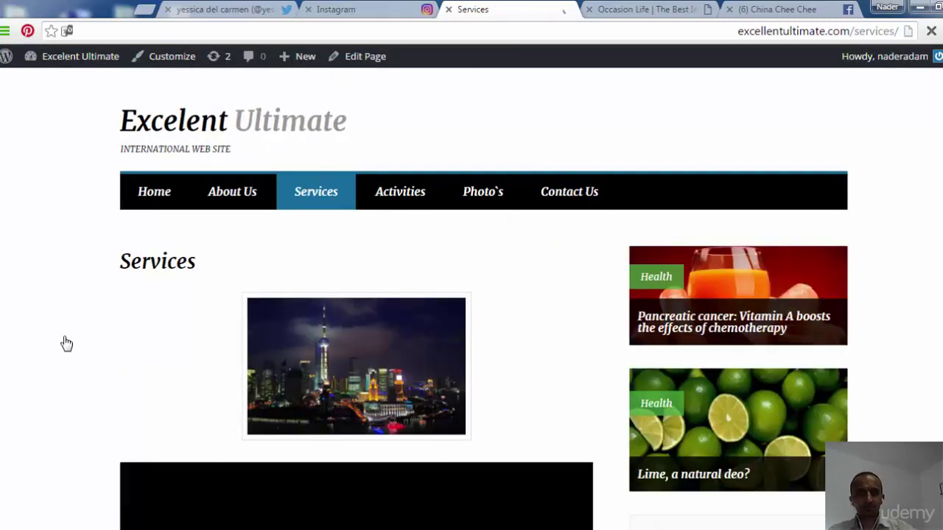
scroll(66, 343, "down", 4)
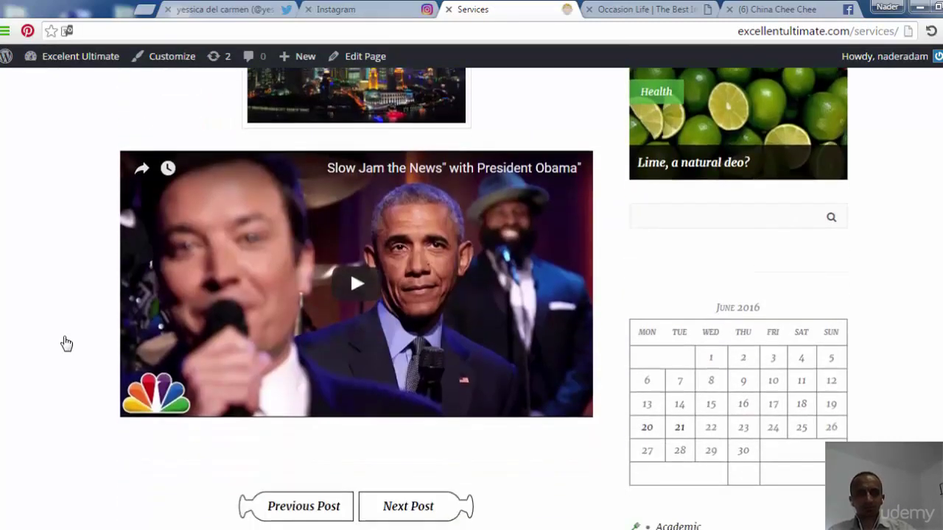
scroll(66, 343, "down", 4)
Step: Follow the Previous Post link back to About Us and open the Home page from there
key("shift+Tab")
key("shift+Tab")
key("shift+Tab")
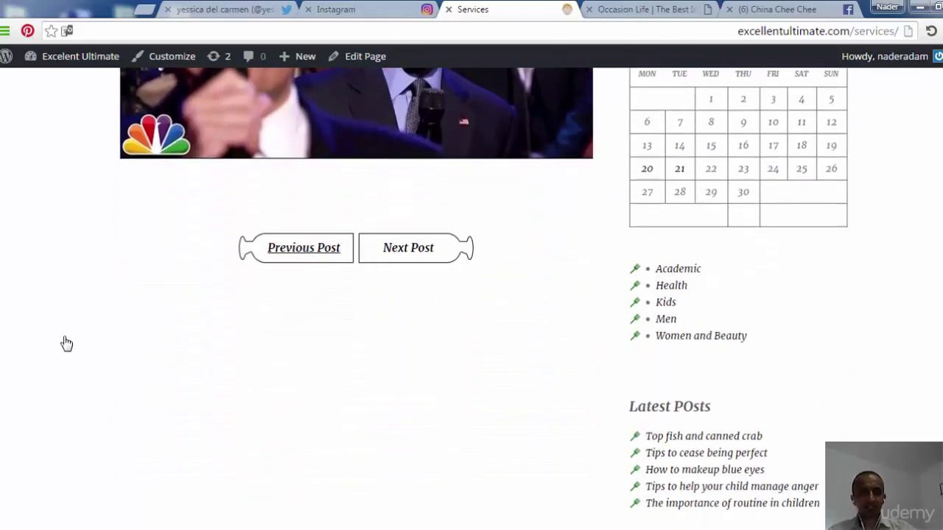
key("Return")
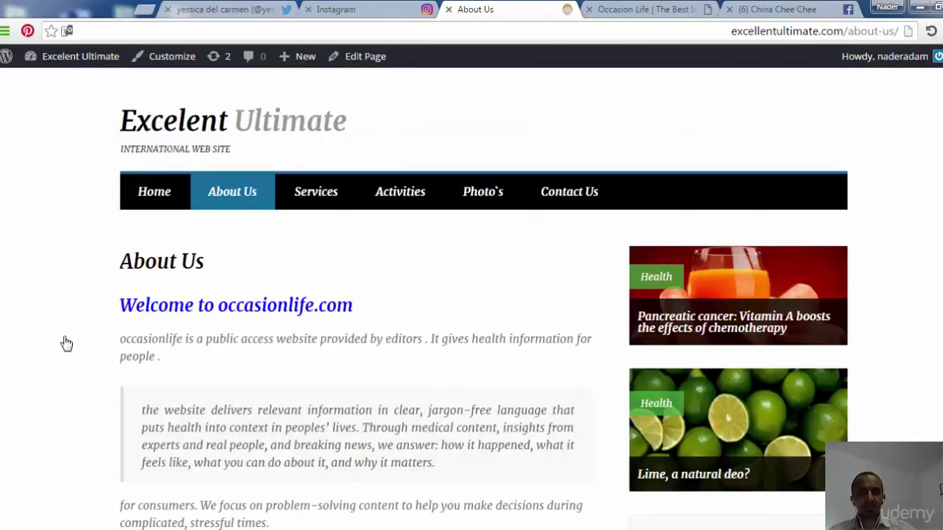
key("Tab")
key("Return")
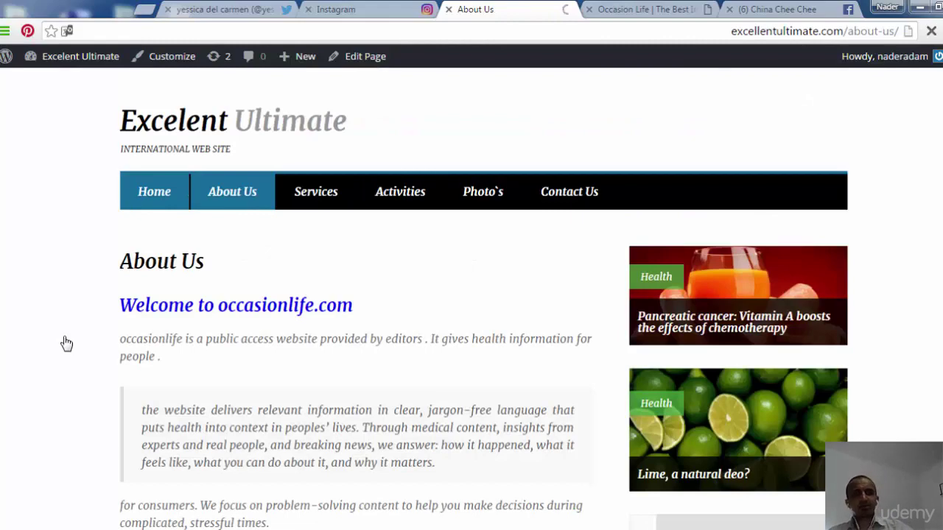